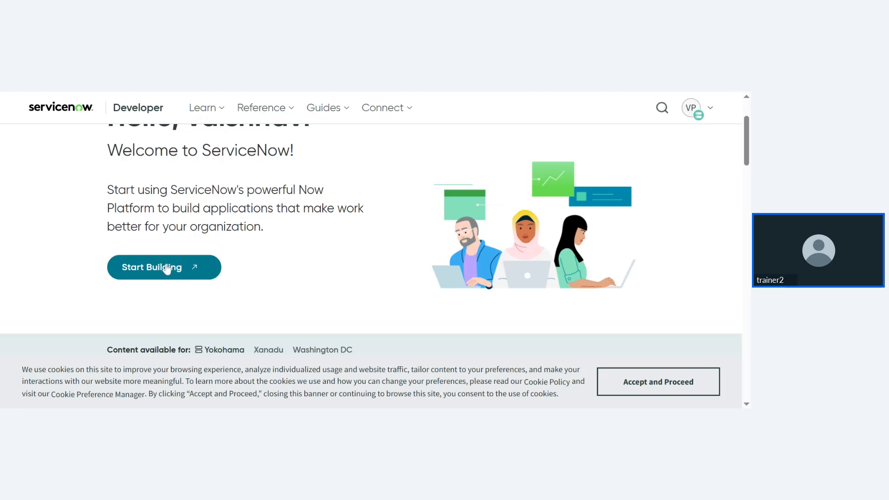
- Start building, filter the navigator for 'incident', and review the new incident INC0010022 form
click(166, 268)
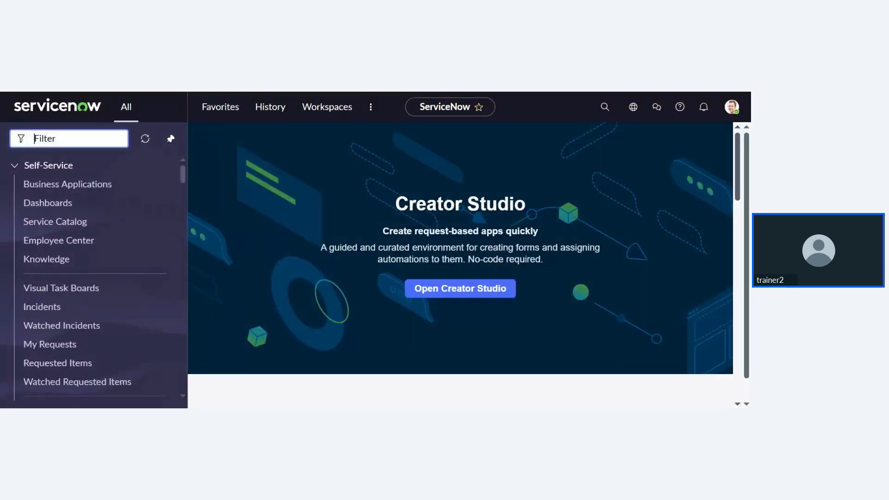
text(incif)
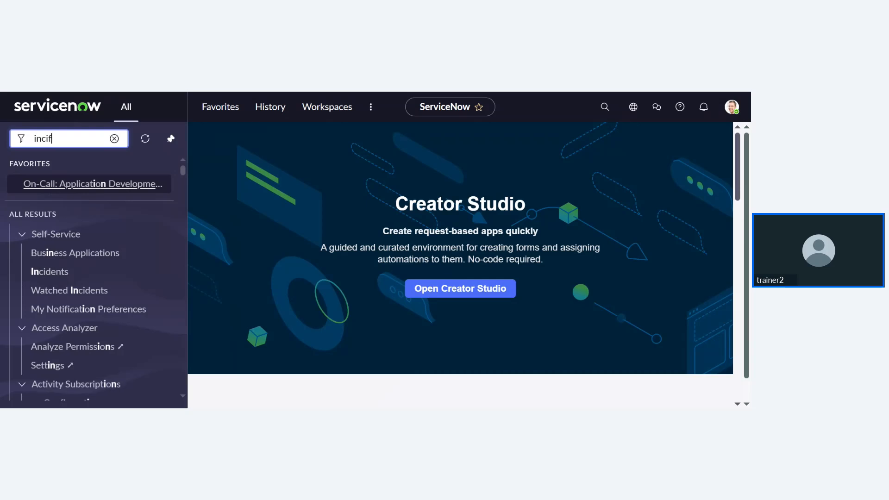
key(BackSpace)
text(de)
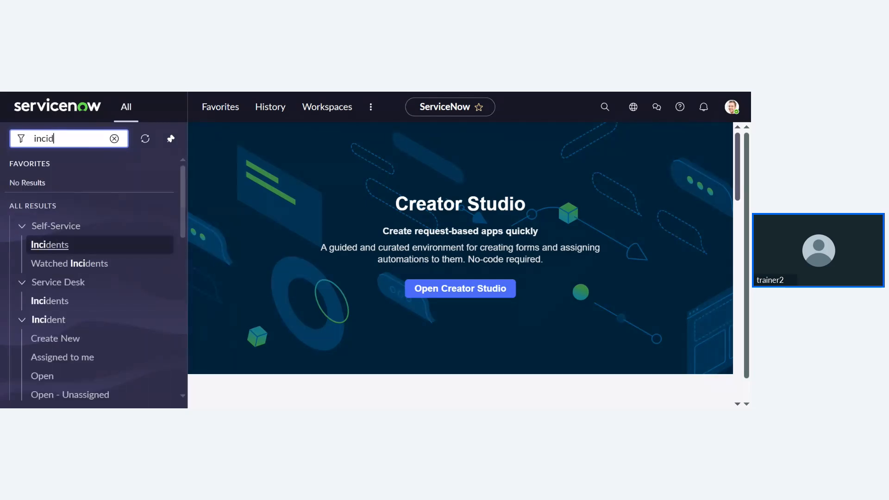
text(nt)
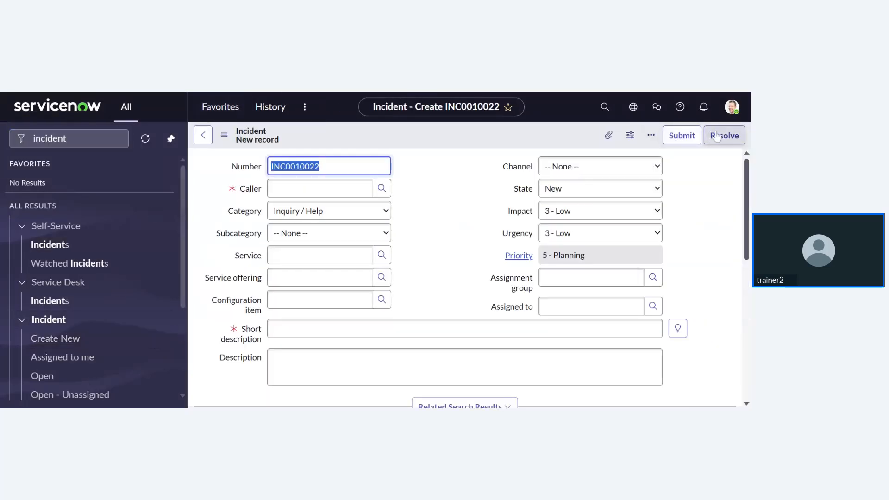
scroll(465, 211, down, 6)
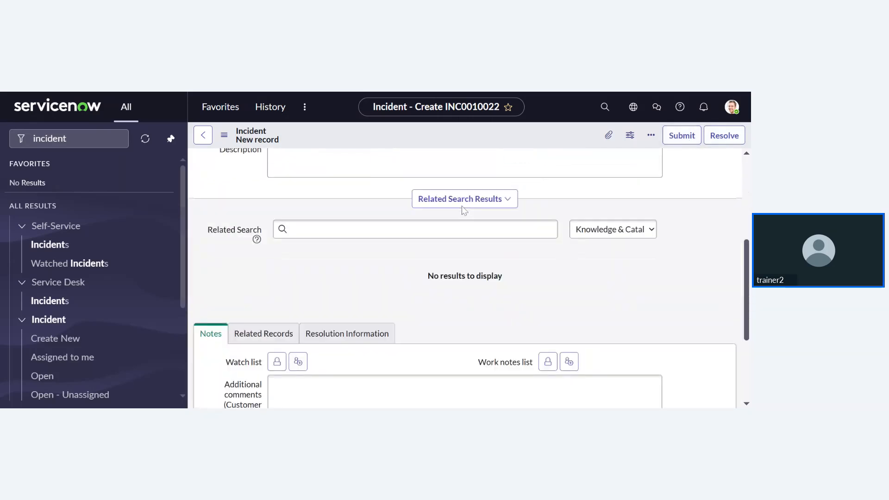
scroll(253, 227, down, 2)
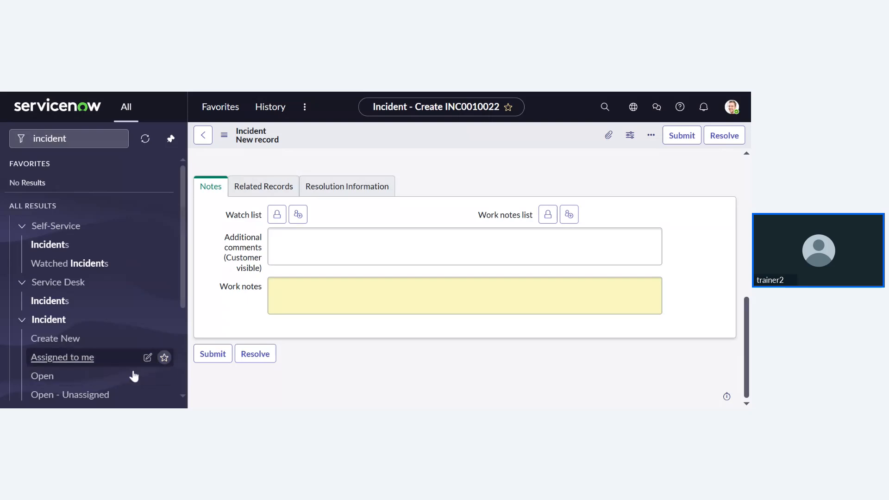
- Open existing incident INC0010017 'test notify' from the open incidents list and review its form
click(87, 378)
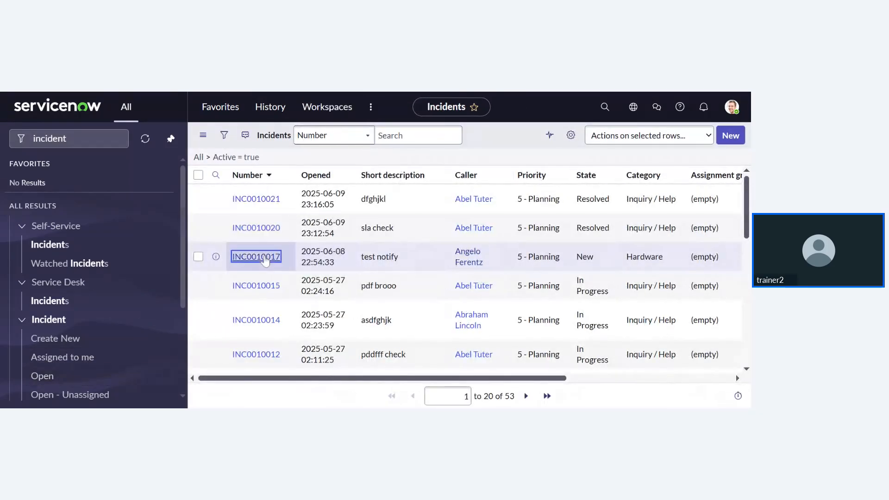
click(256, 256)
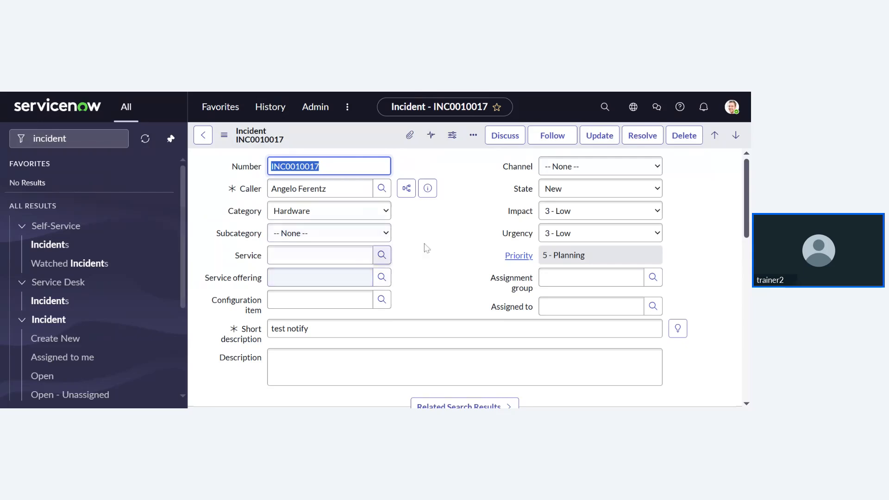
scroll(396, 248, down, 5)
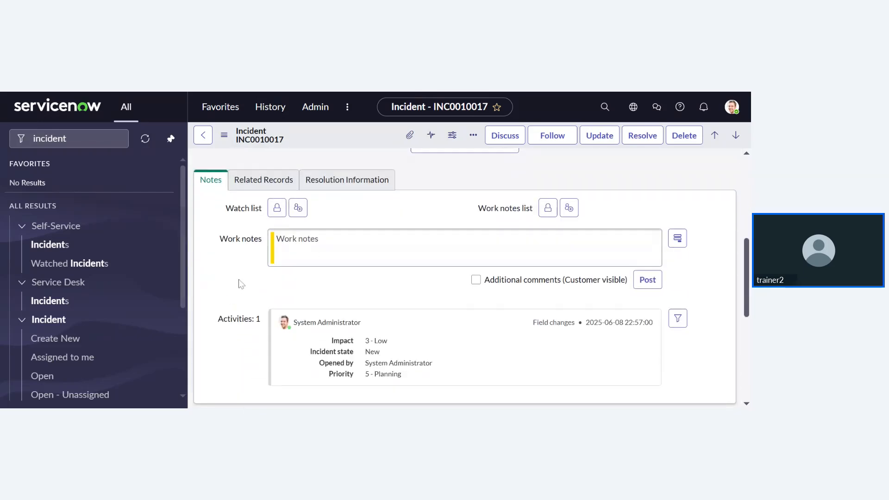
scroll(242, 240, down, 5)
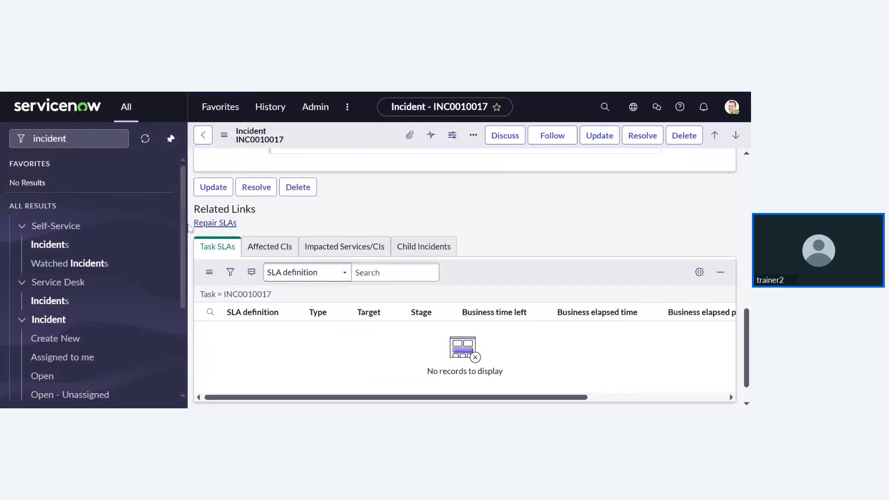
scroll(294, 264, down, 1)
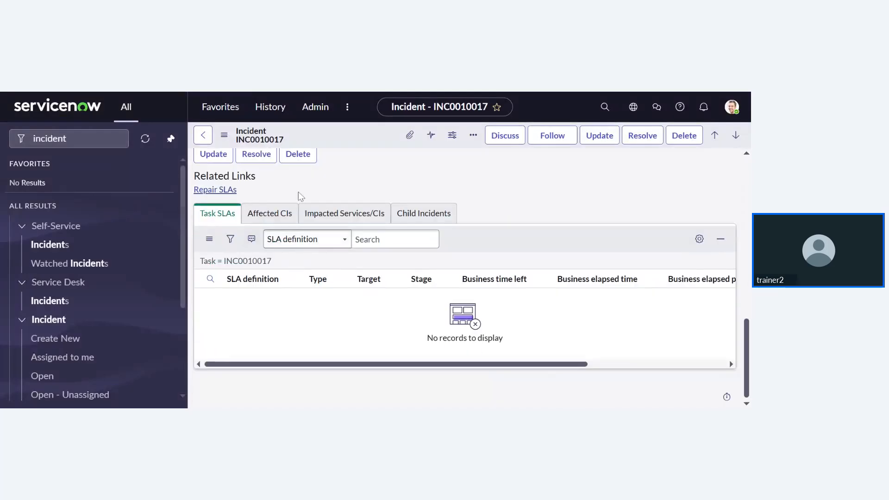
scroll(298, 198, up, 3)
scroll(298, 198, up, 10)
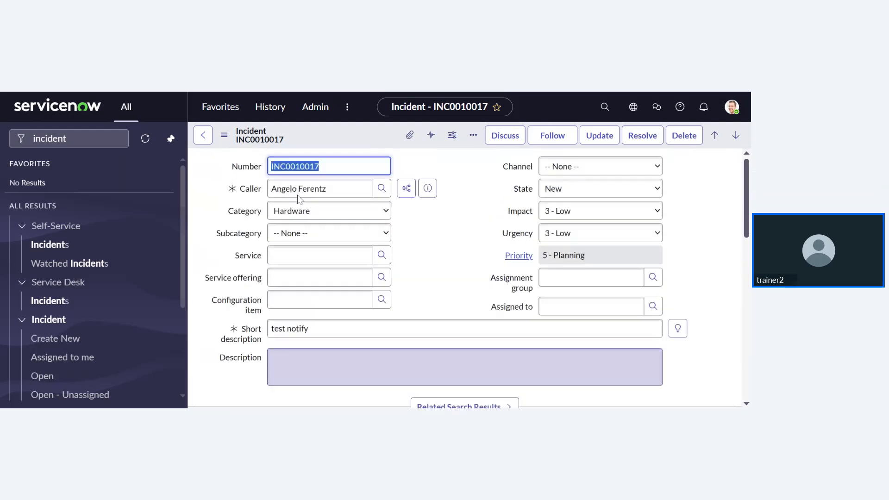
click(410, 90)
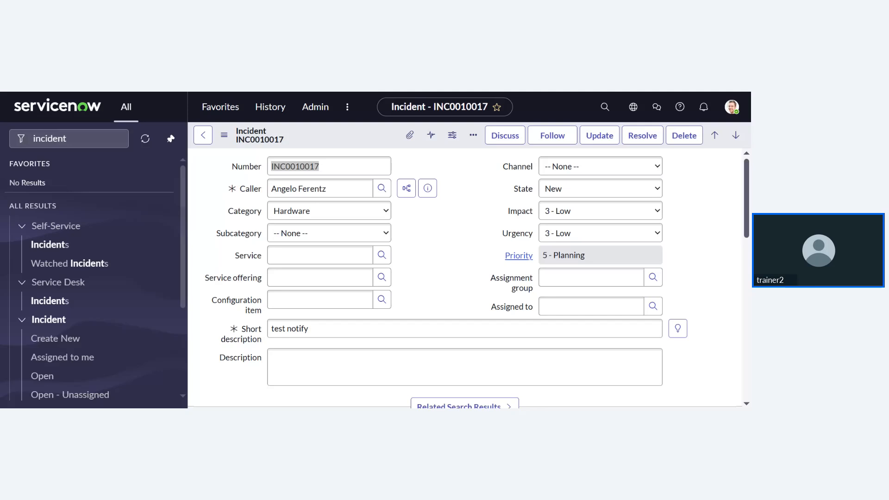
- Filter the navigator for 'ui action' and open the System Definition > UI Actions list
key(alt+Tab)
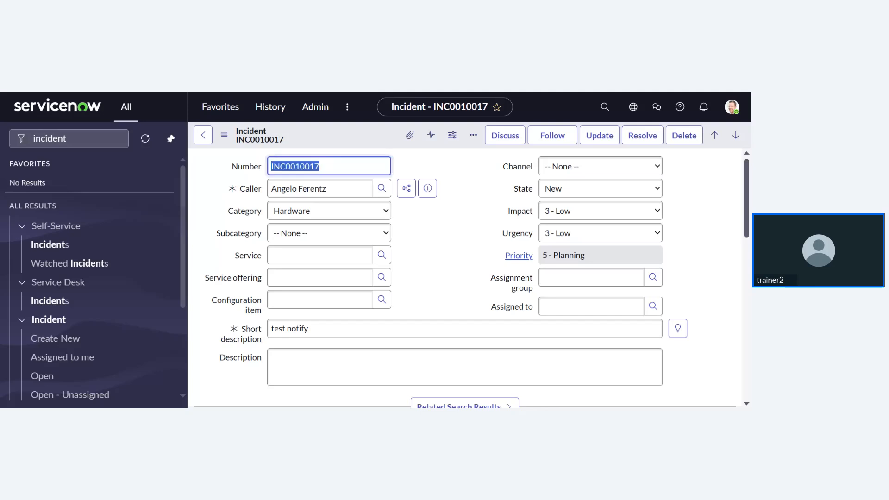
double_click(51, 138)
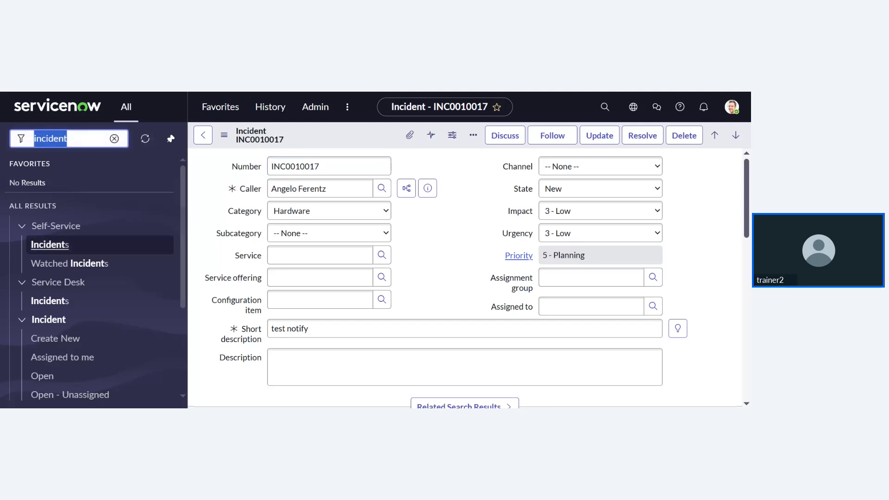
text(ui)
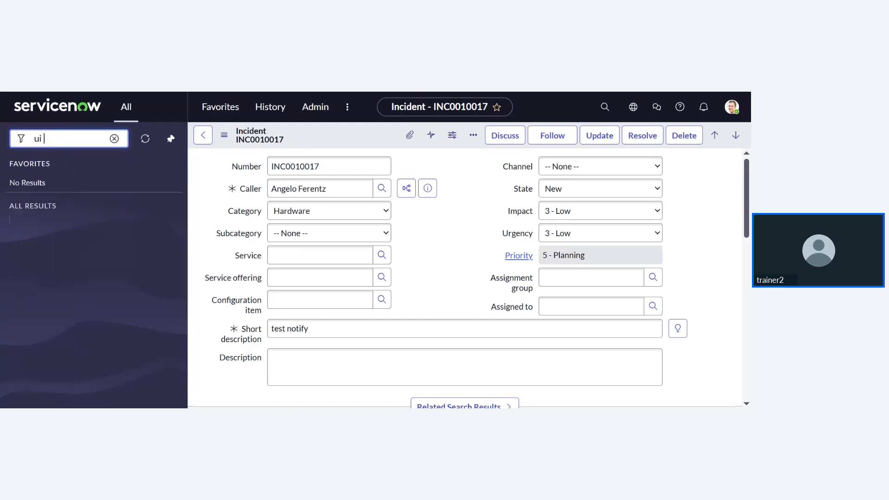
text( act)
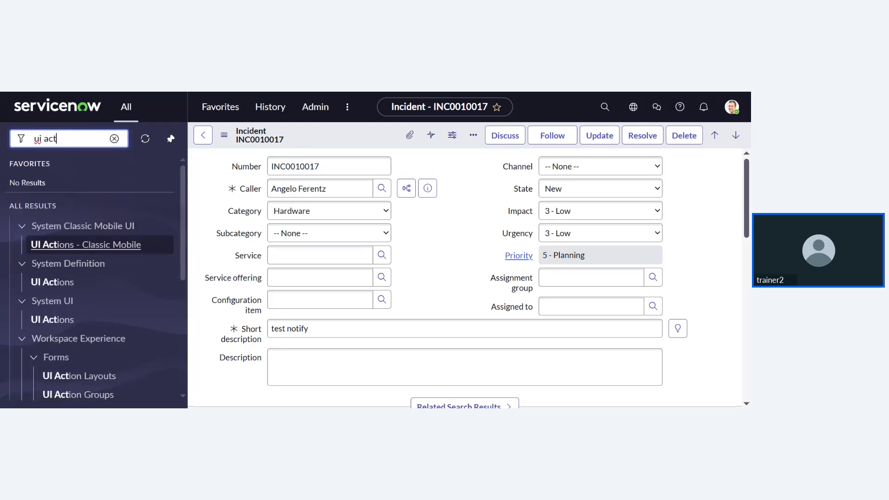
text(ion)
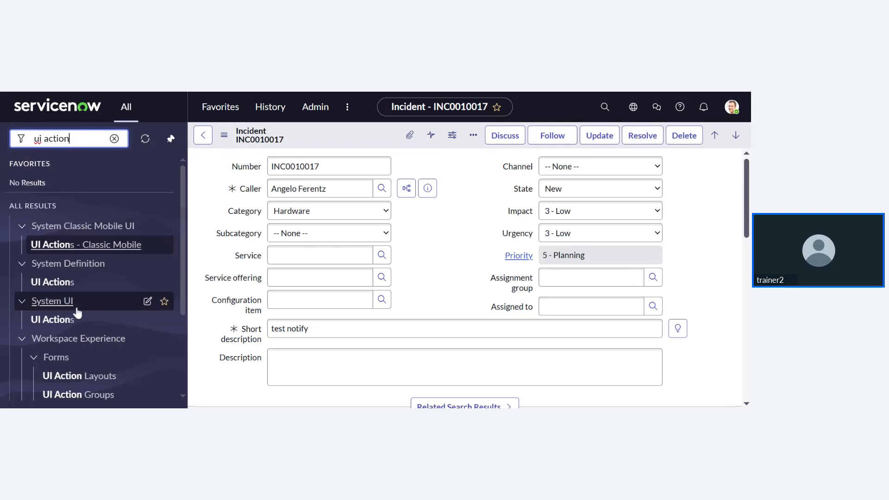
click(84, 284)
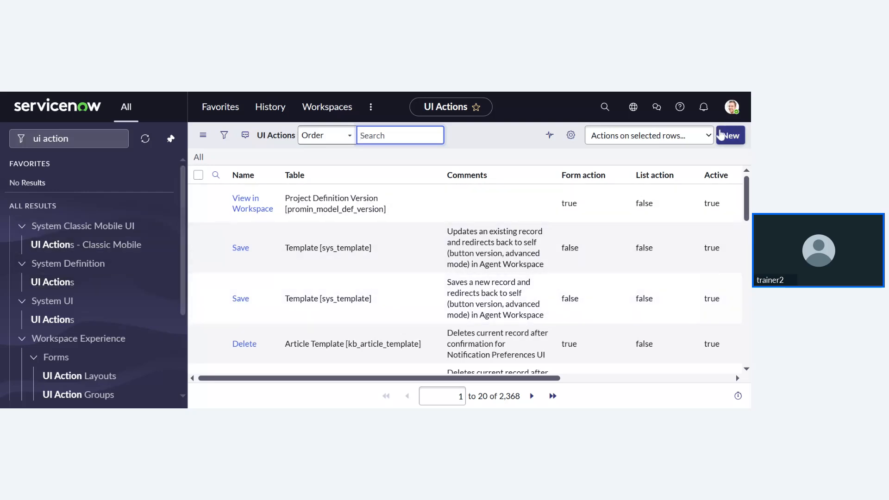
click(726, 137)
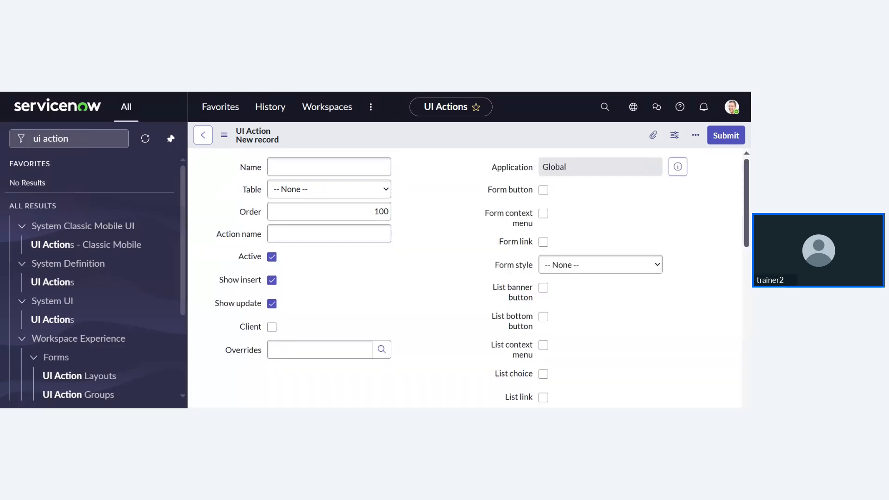
scroll(464, 277, down, 7)
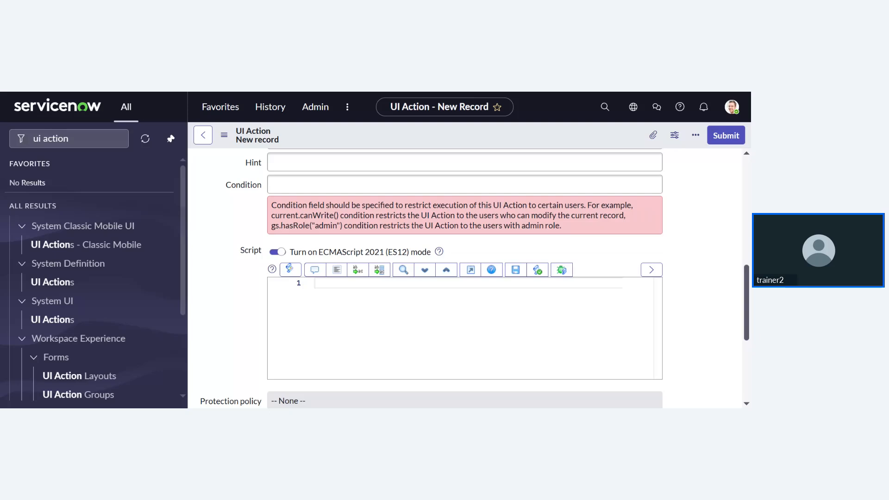
scroll(465, 278, up, 8)
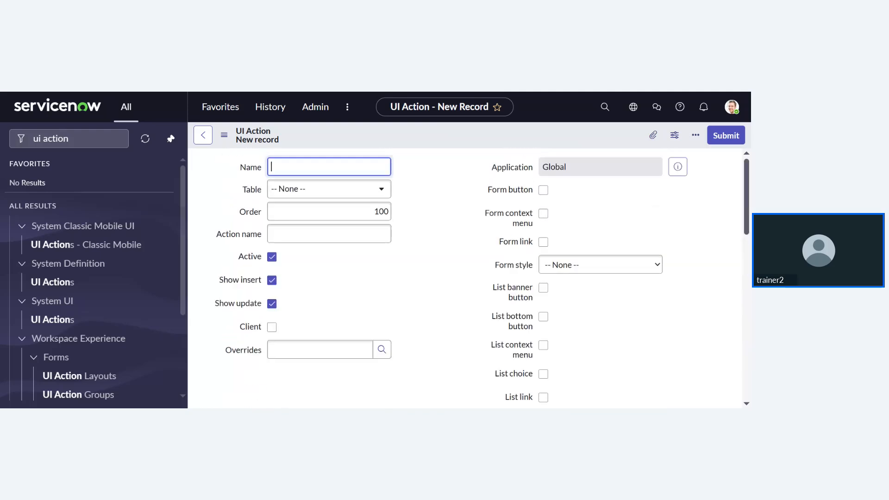
click(375, 197)
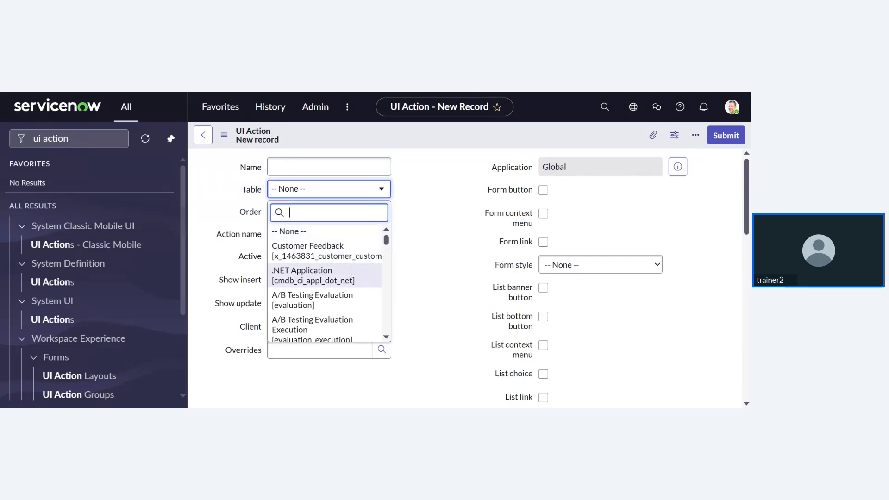
key(Up)
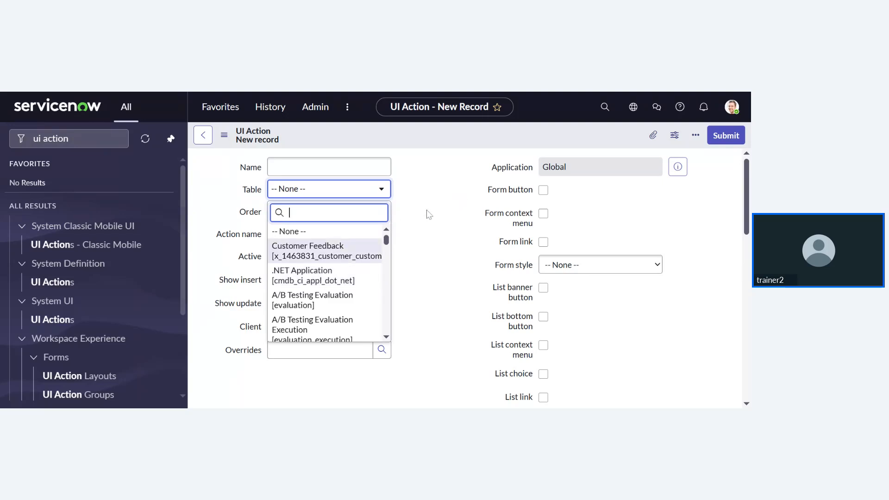
click(223, 193)
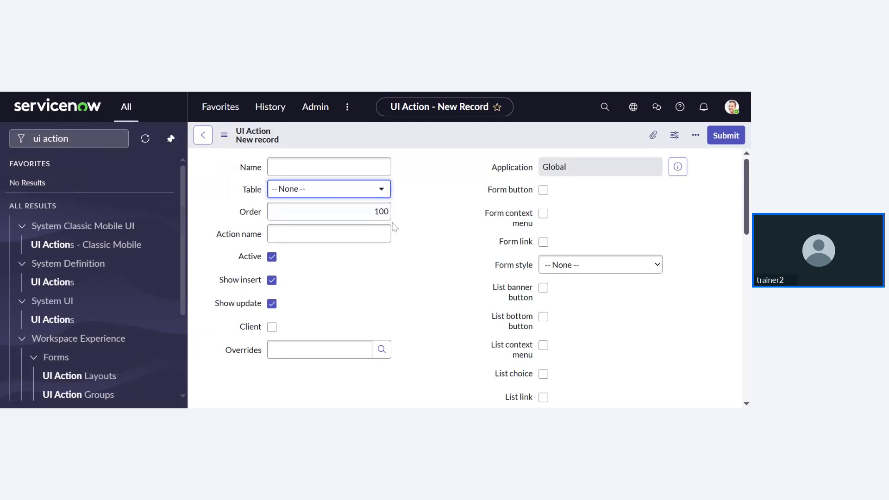
scroll(352, 211, down, 1)
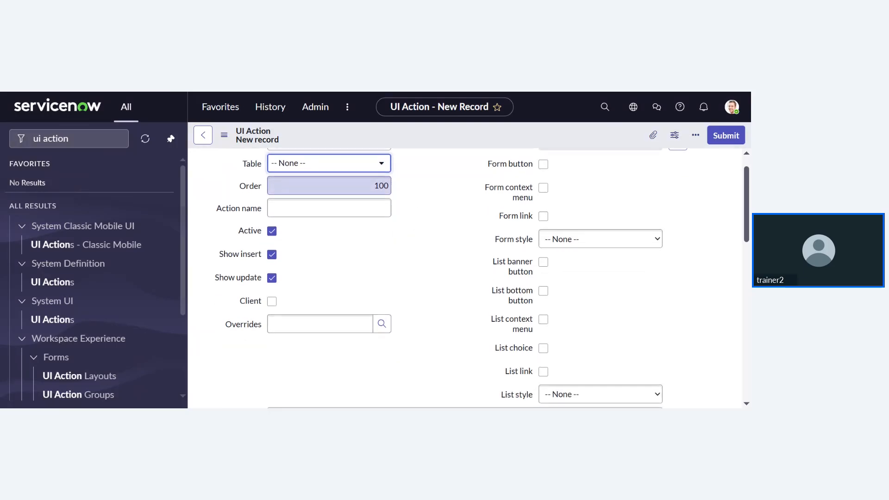
scroll(338, 246, up, 1)
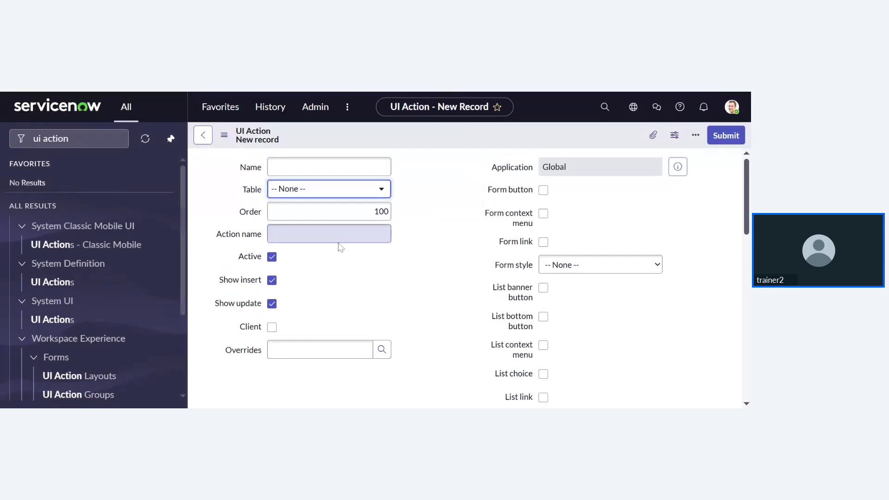
click(315, 235)
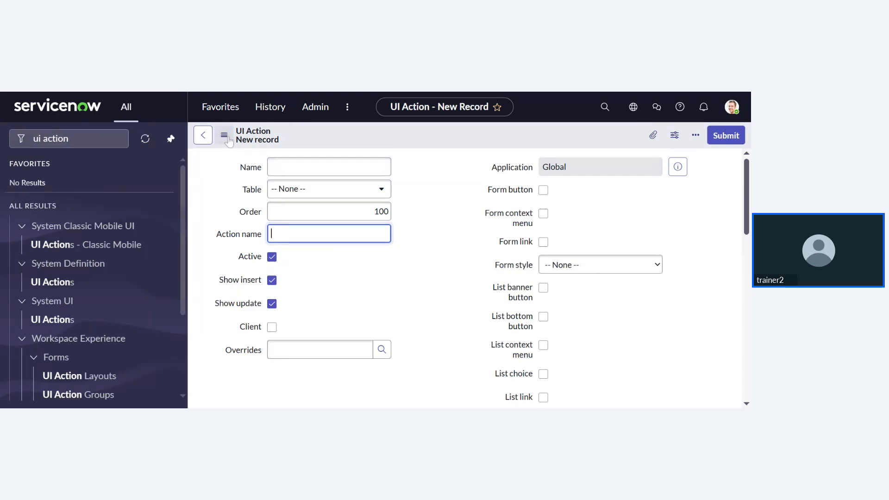
click(229, 93)
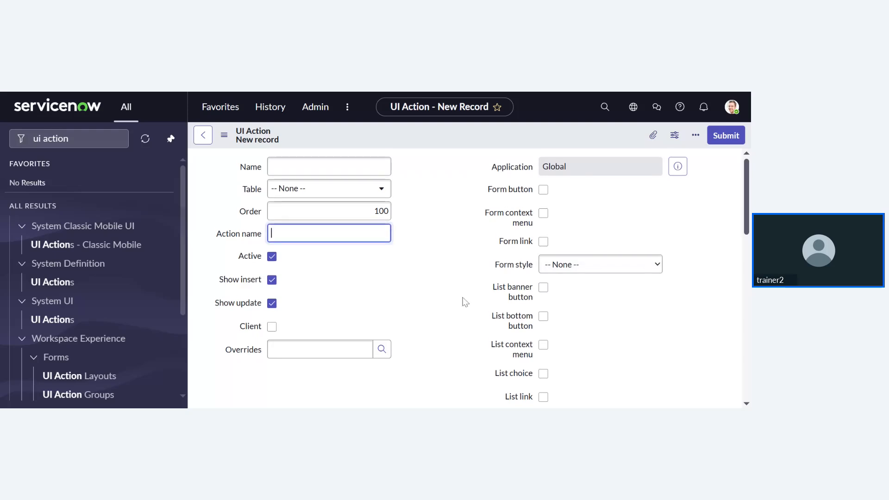
scroll(465, 301, down, 1)
scroll(465, 302, down, 1)
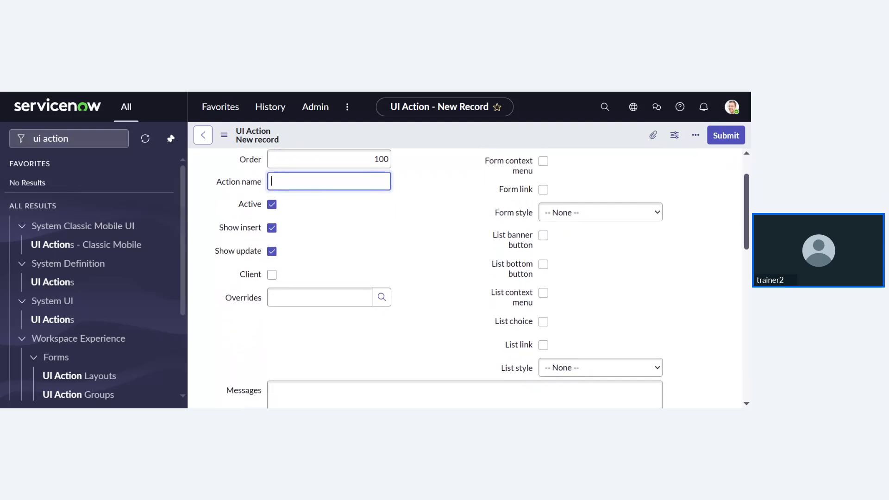
scroll(464, 302, up, 1)
scroll(464, 278, up, 1)
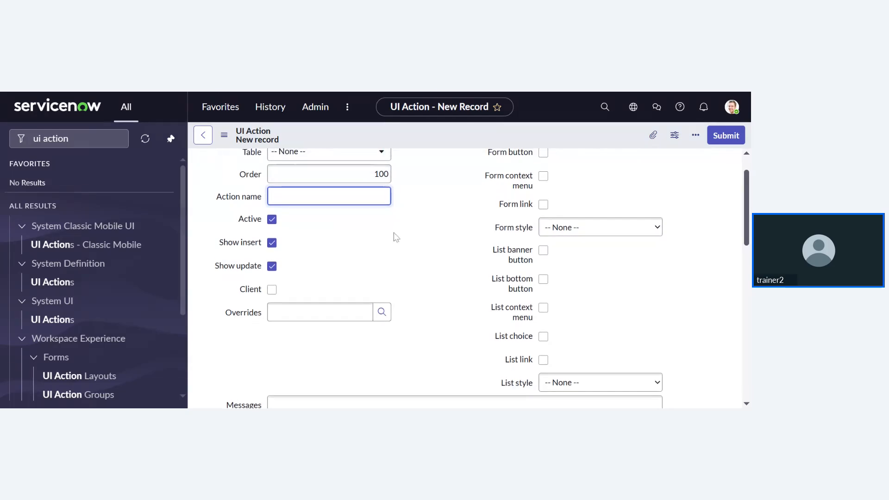
scroll(393, 235, up, 2)
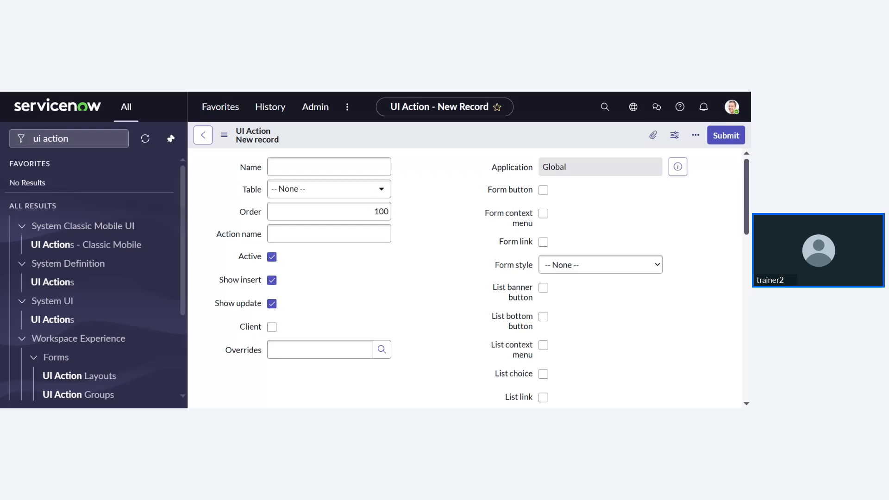
click(330, 234)
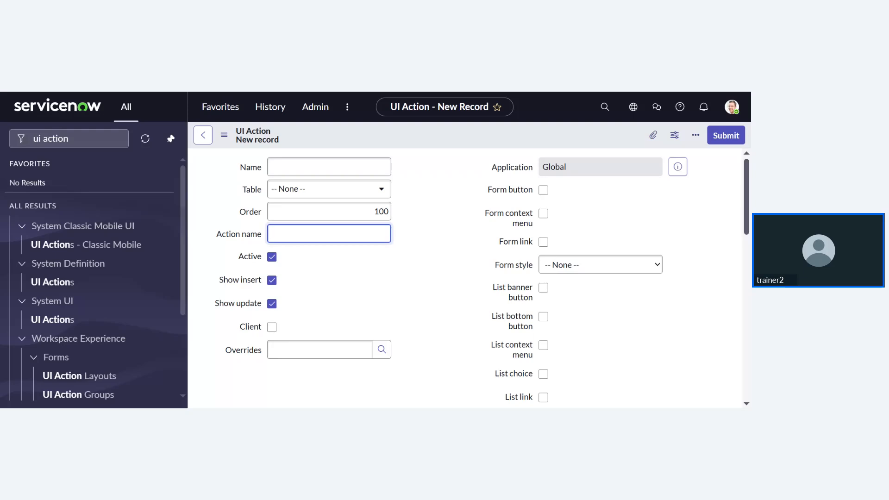
click(453, 91)
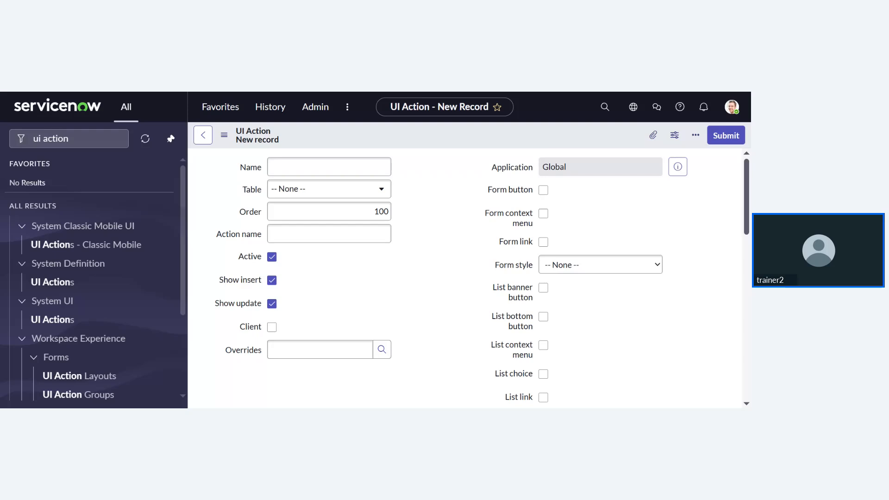
click(341, 234)
click(328, 233)
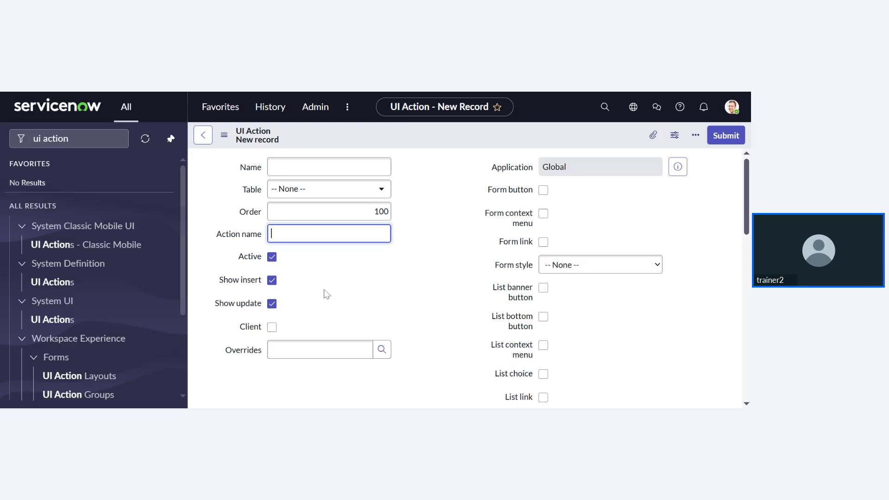
scroll(326, 293, down, 1)
scroll(327, 294, up, 1)
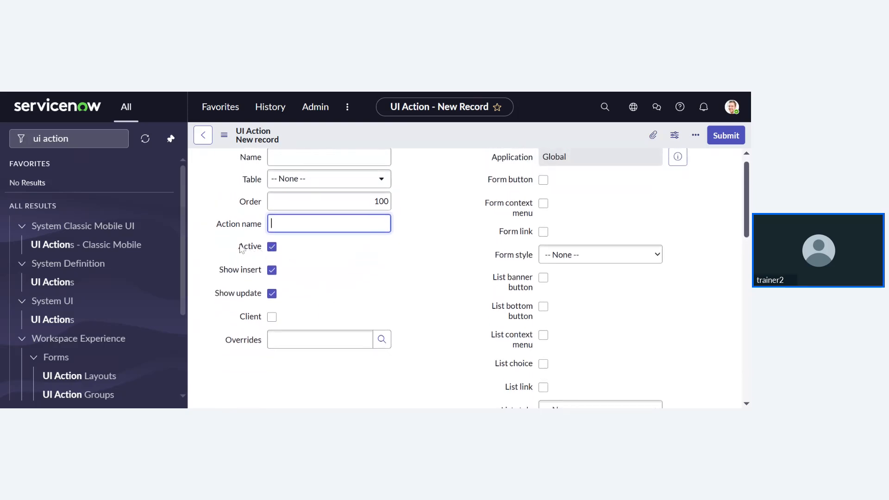
scroll(329, 256, up, 1)
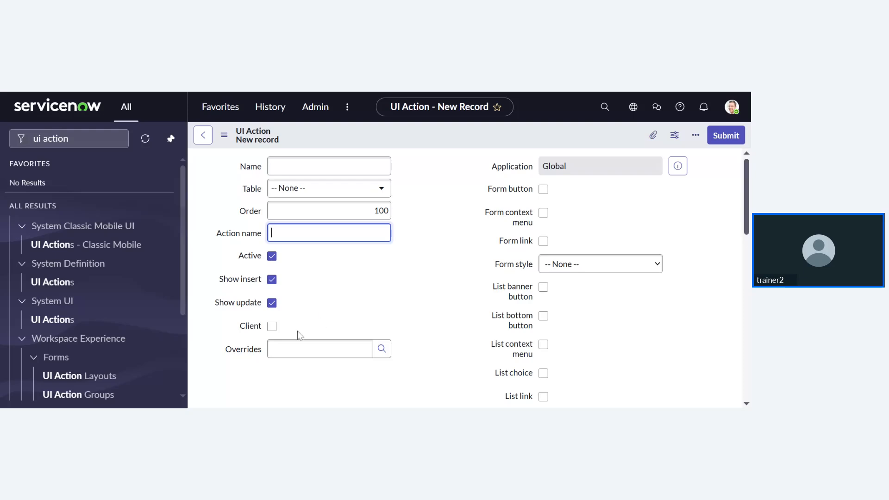
scroll(297, 336, down, 3)
scroll(296, 332, down, 2)
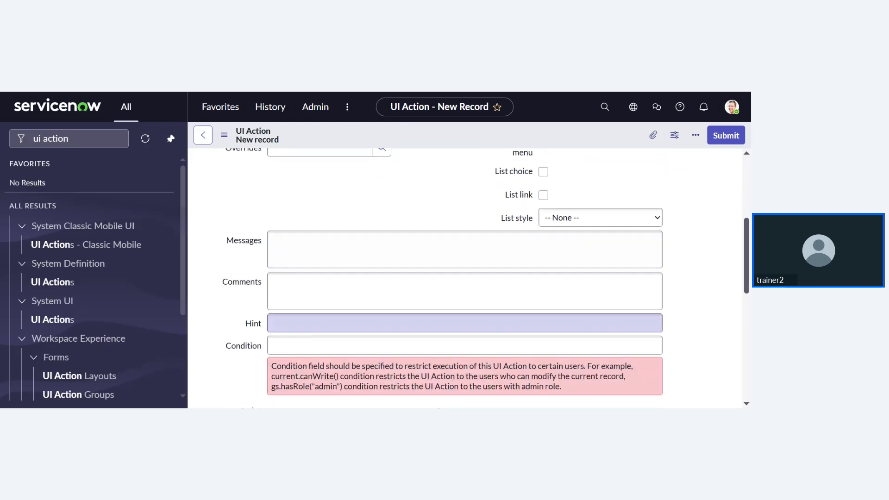
scroll(297, 332, down, 3)
scroll(296, 331, up, 8)
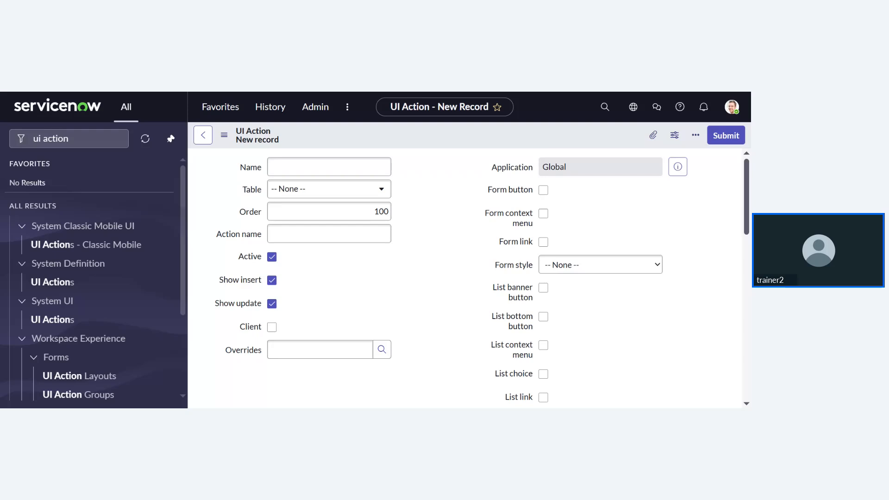
click(305, 234)
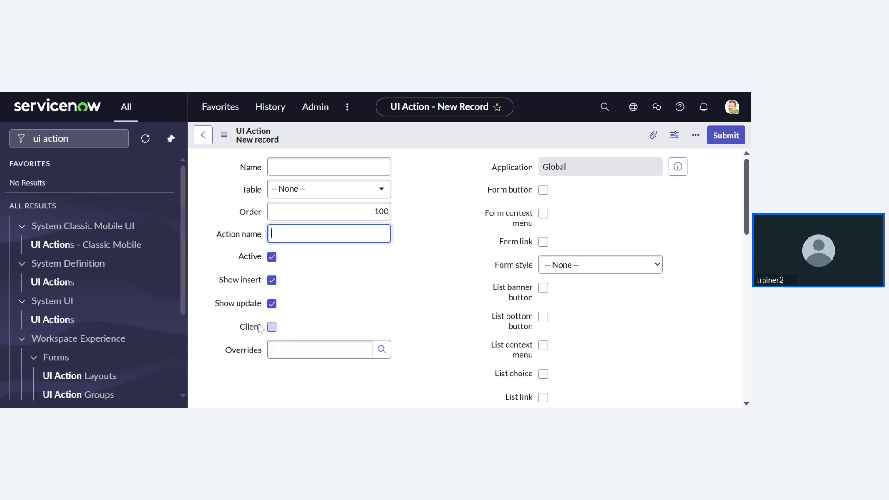
scroll(293, 324, down, 1)
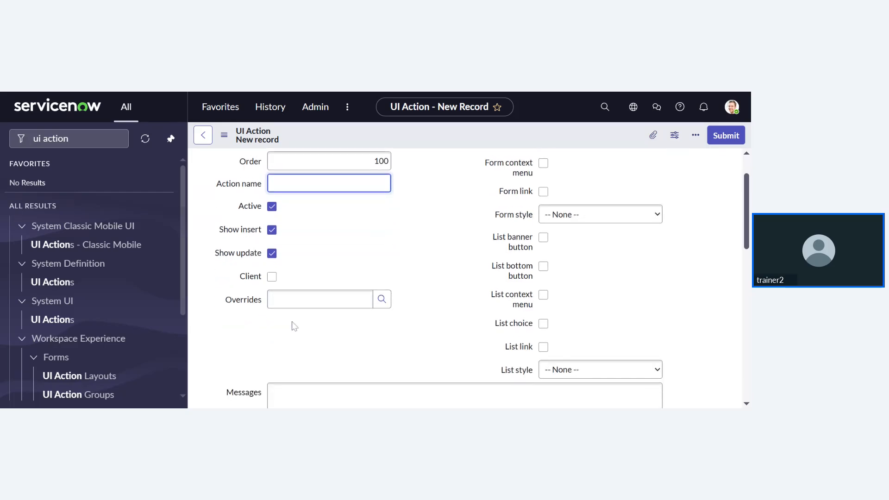
scroll(294, 326, up, 1)
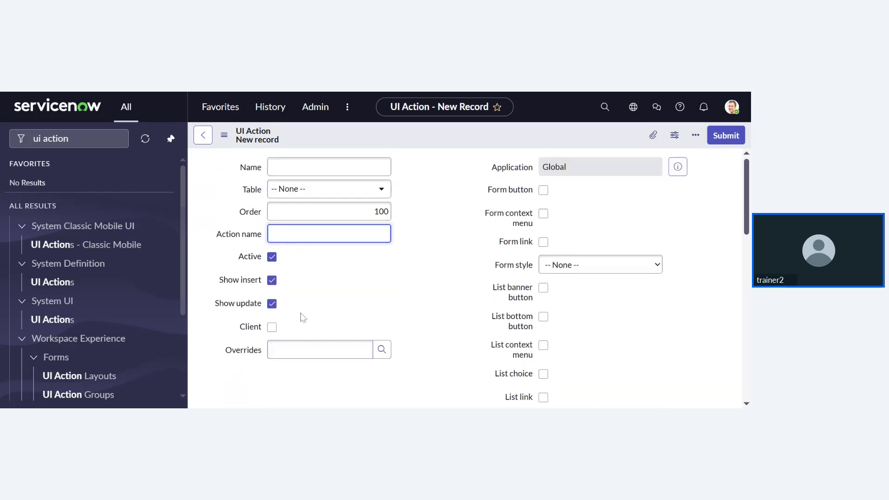
click(387, 356)
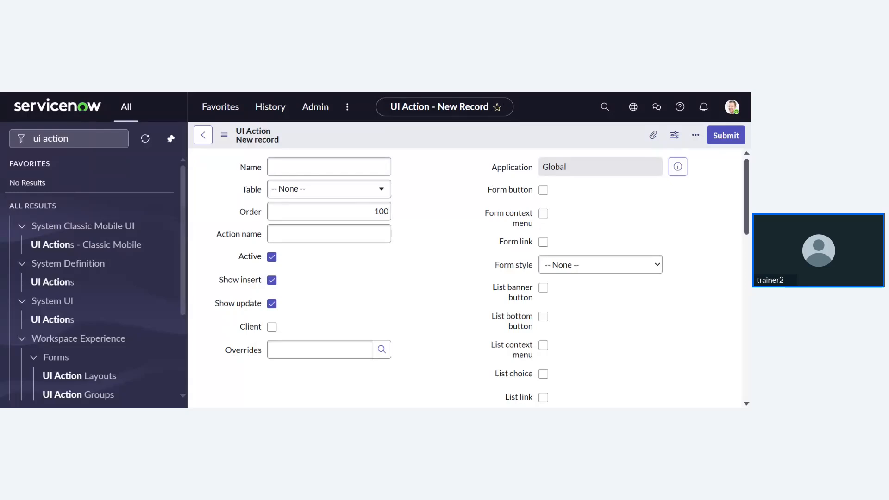
scroll(440, 239, down, 2)
scroll(440, 240, up, 2)
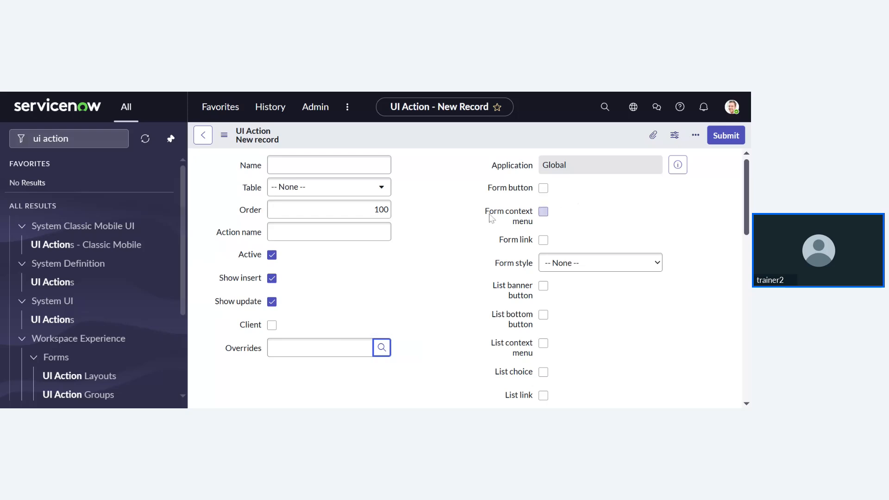
scroll(492, 216, down, 1)
scroll(492, 216, up, 1)
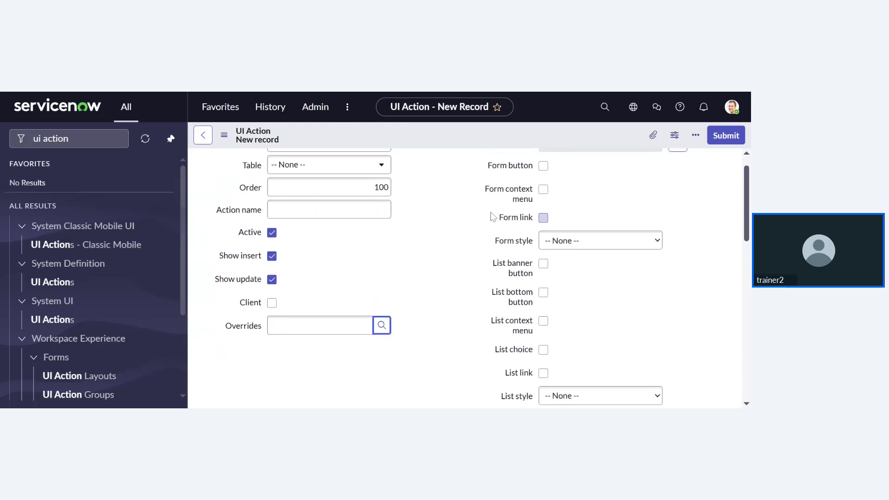
scroll(463, 218, up, 1)
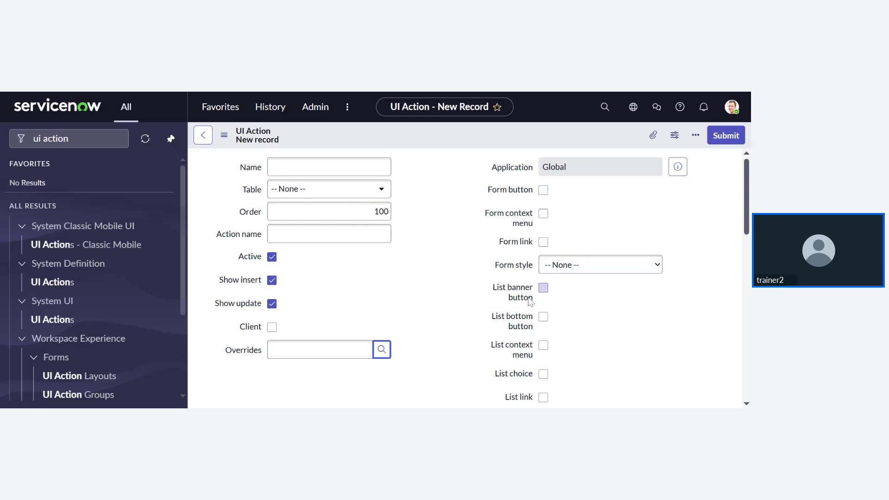
click(602, 264)
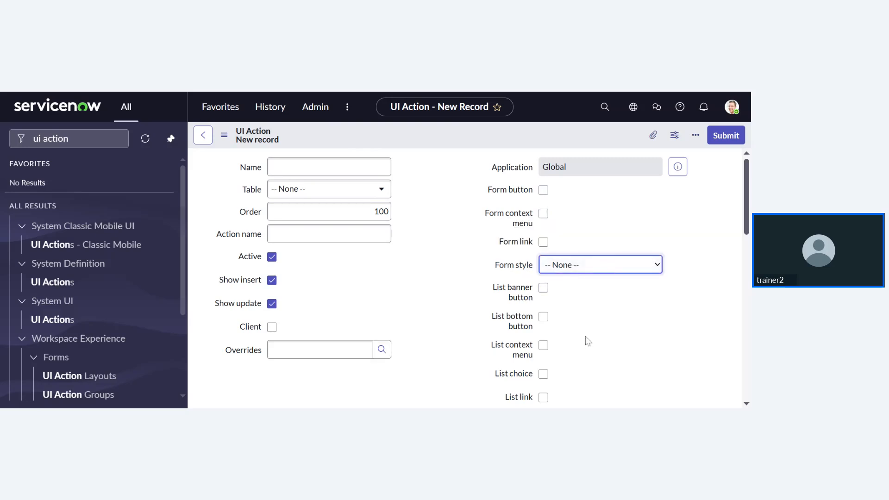
click(587, 352)
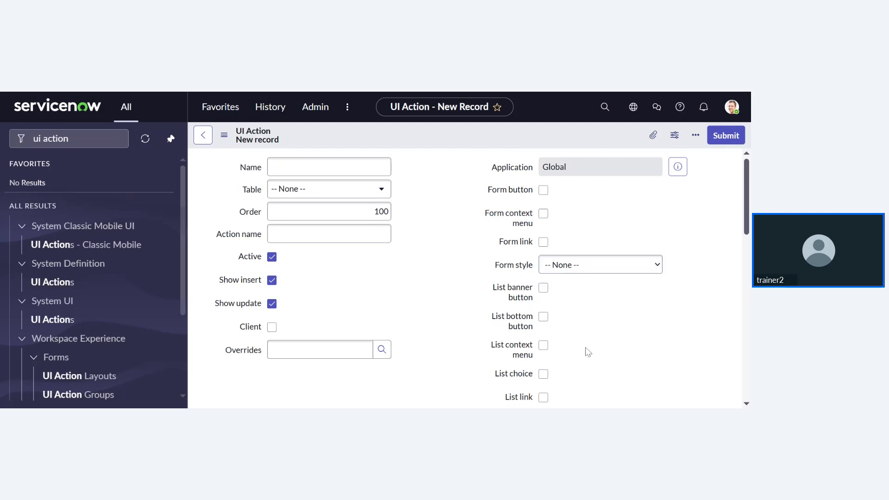
scroll(574, 329, down, 1)
scroll(560, 301, down, 1)
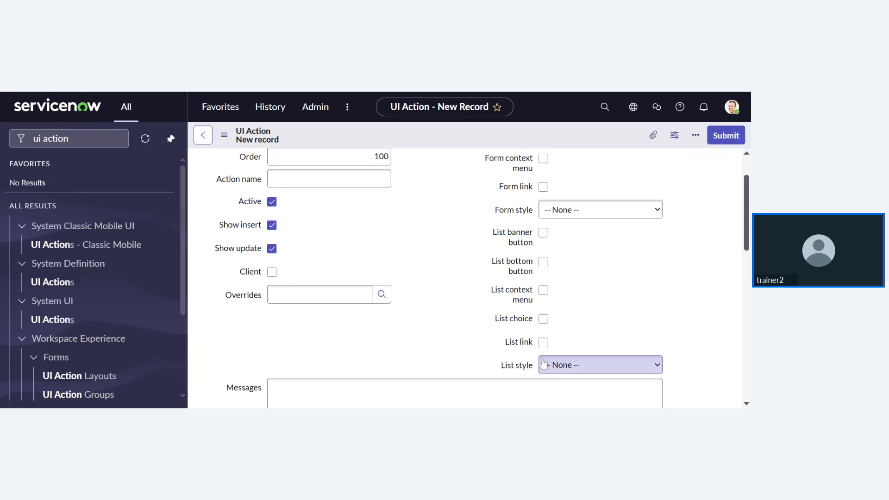
scroll(565, 280, down, 1)
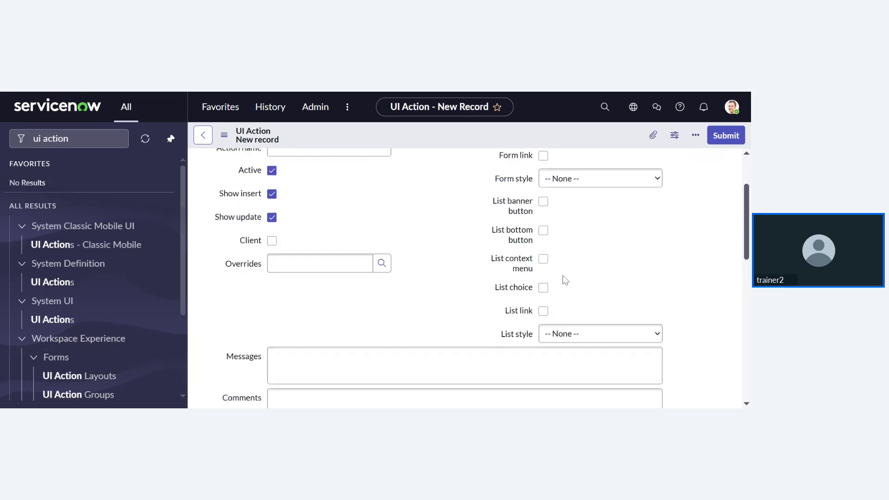
scroll(565, 280, down, 3)
scroll(563, 278, up, 4)
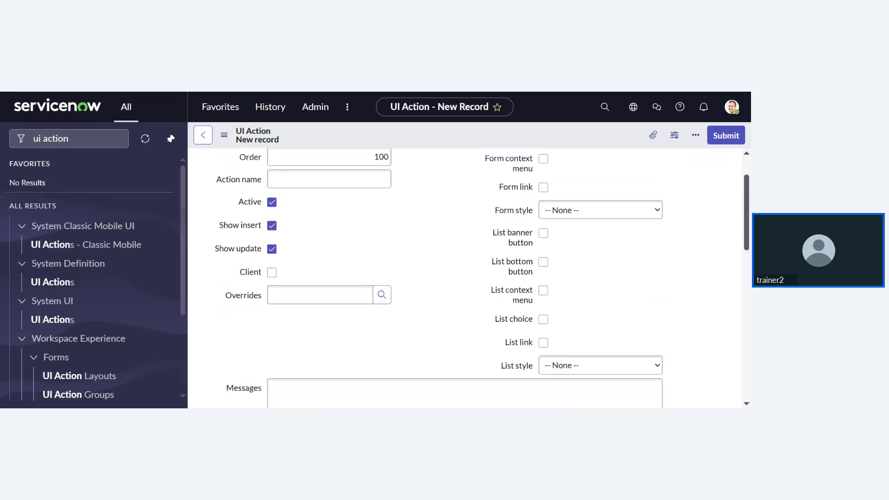
scroll(563, 278, up, 1)
scroll(564, 279, down, 1)
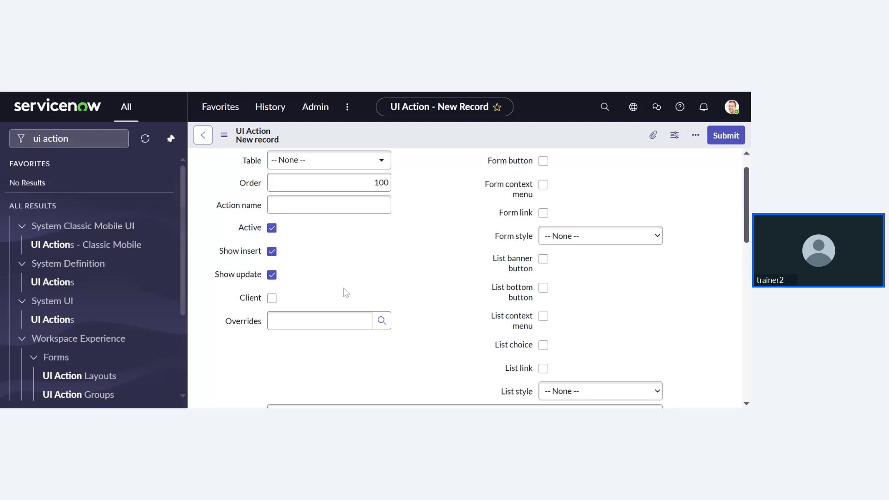
scroll(346, 291, down, 6)
scroll(345, 291, up, 2)
scroll(344, 290, down, 10)
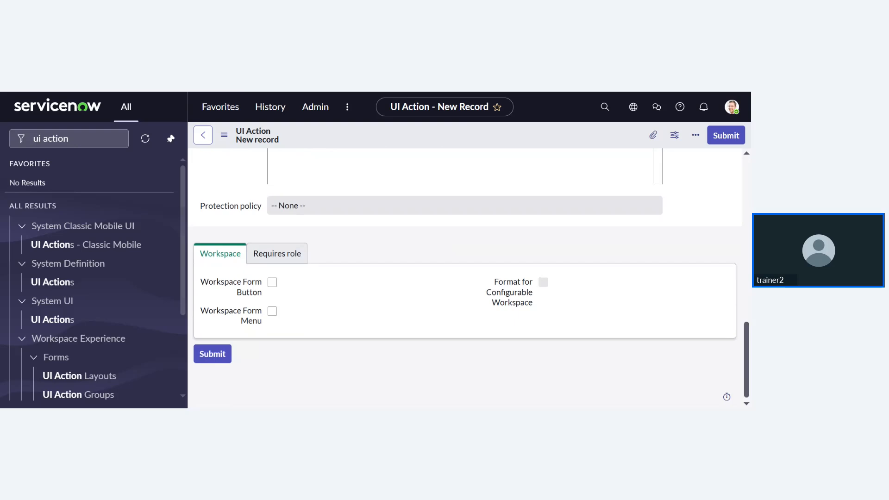
scroll(345, 294, up, 10)
scroll(465, 278, up, 2)
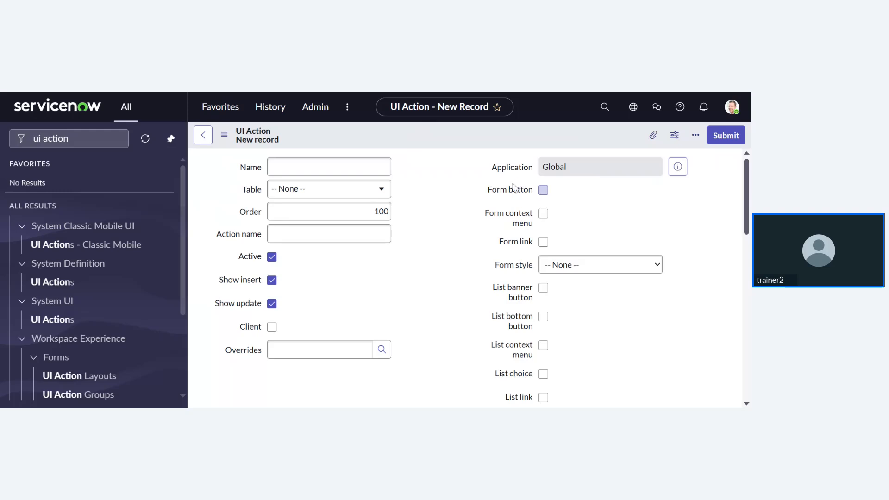
scroll(513, 185, down, 1)
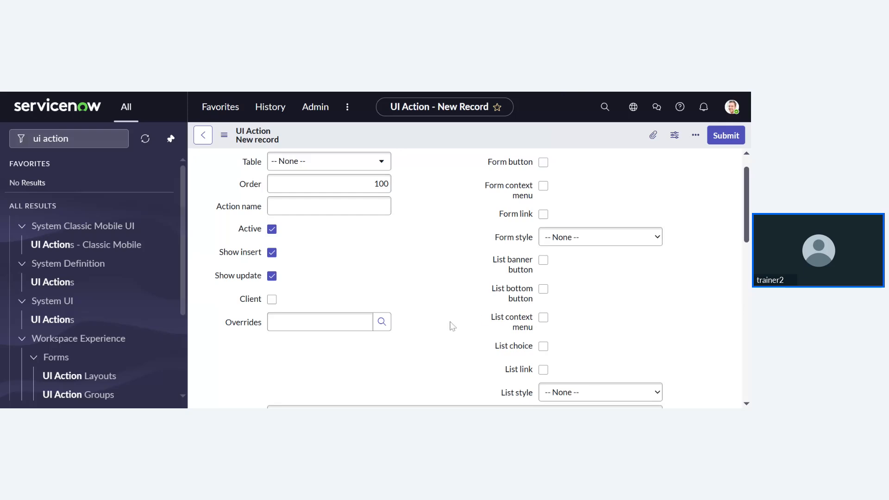
scroll(452, 324, down, 3)
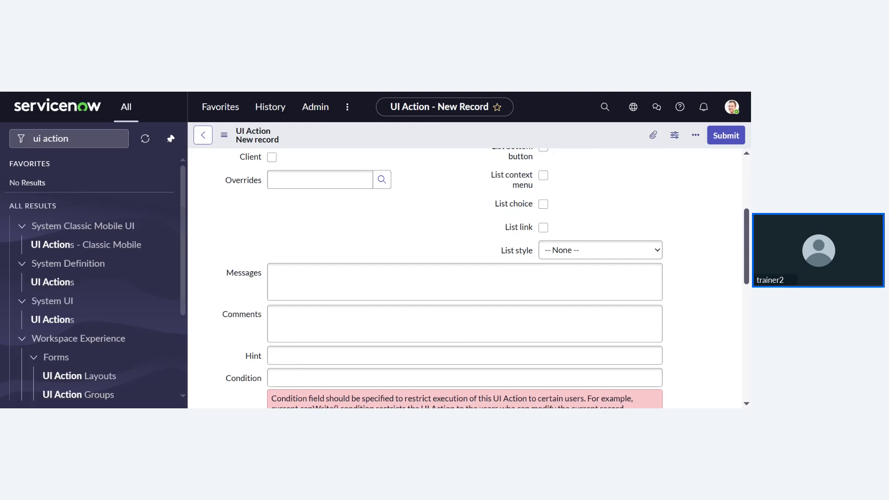
scroll(465, 278, down, 4)
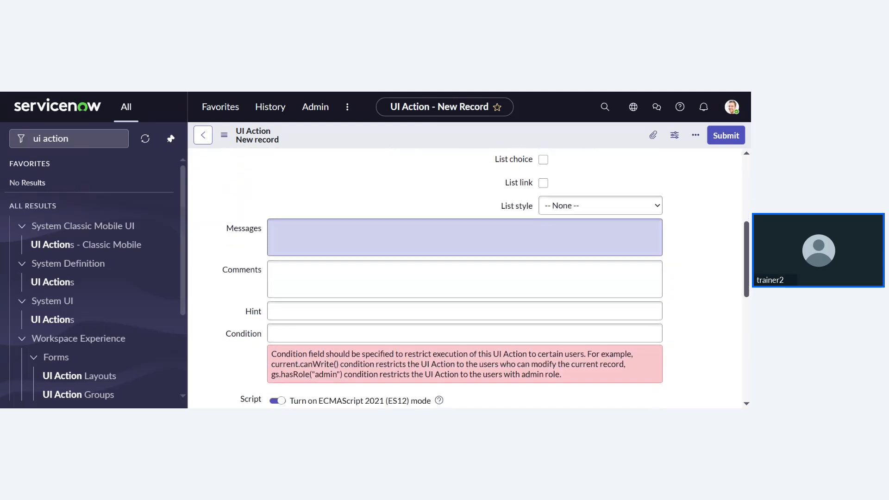
scroll(303, 295, down, 1)
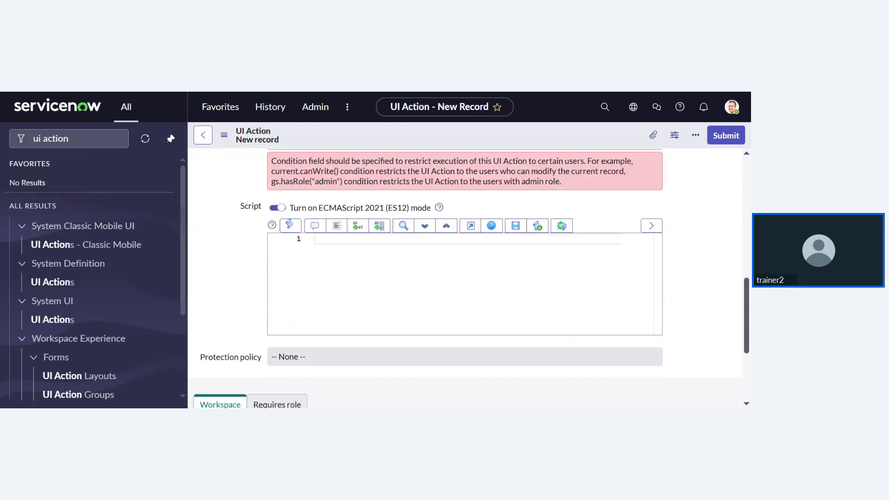
scroll(240, 292, down, 2)
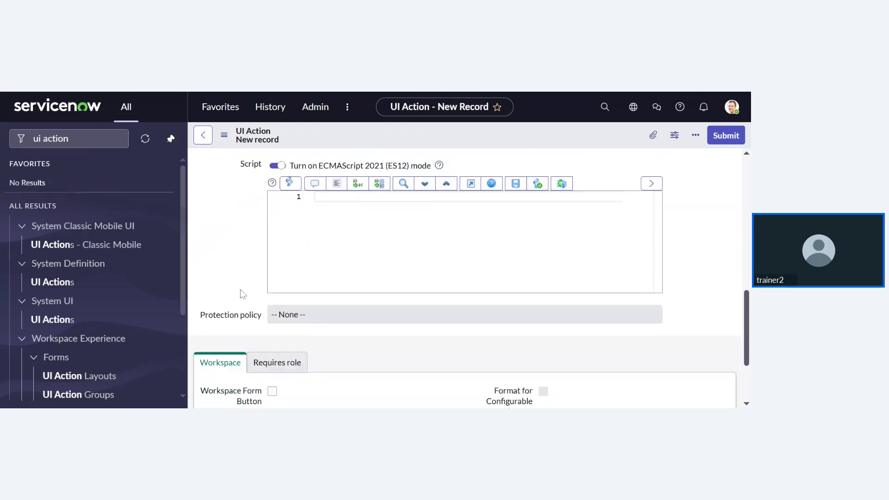
scroll(240, 292, up, 3)
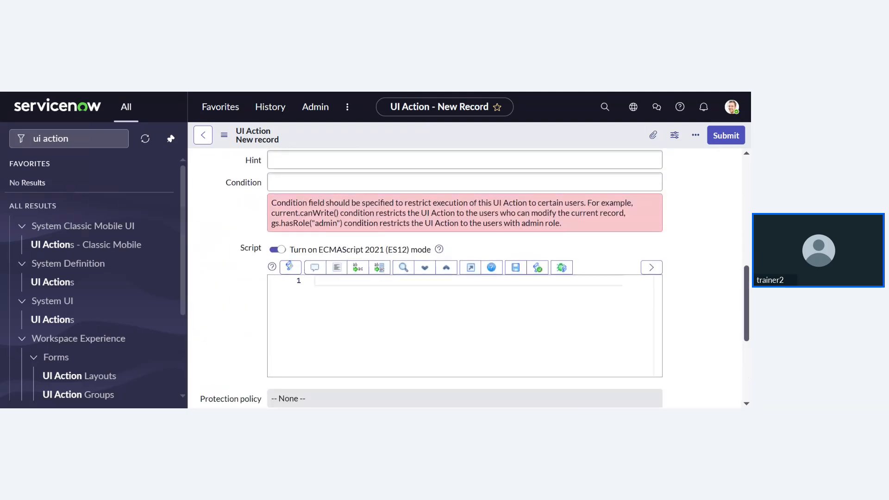
scroll(200, 298, down, 1)
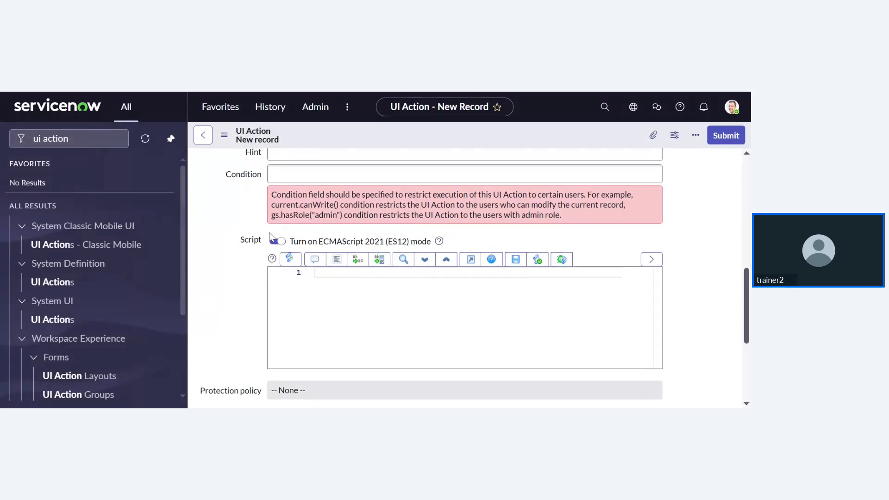
scroll(264, 238, down, 4)
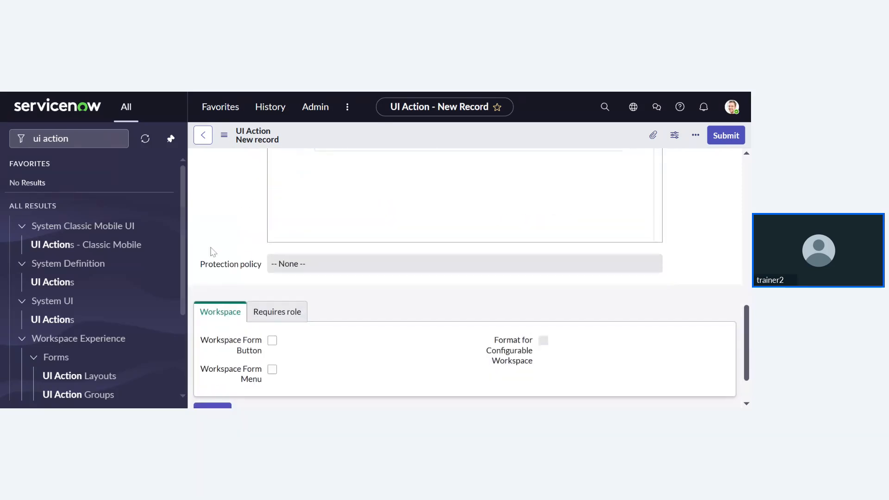
- Show the UI Action's Requires role list, which has no roles added yet
click(274, 257)
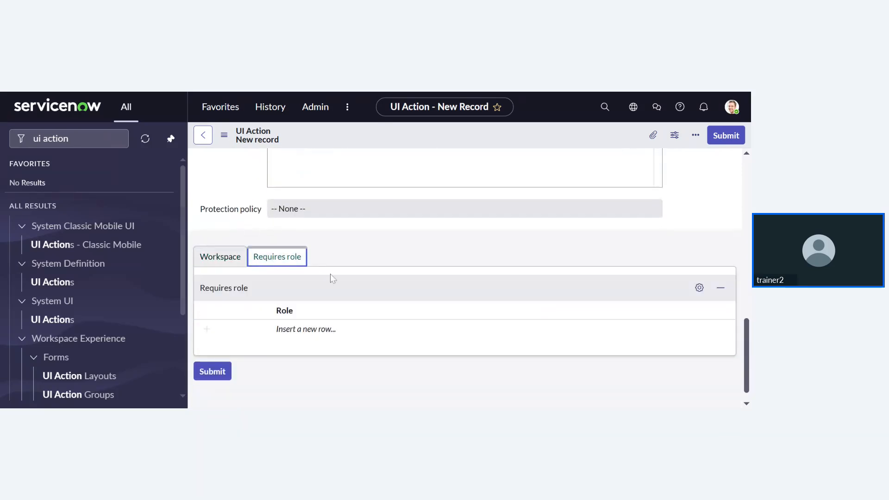
scroll(310, 273, up, 2)
scroll(310, 274, down, 3)
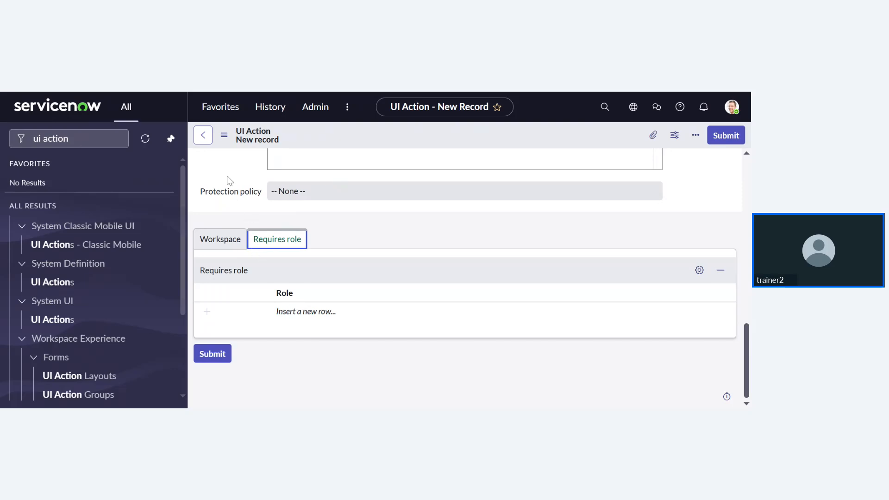
click(376, 93)
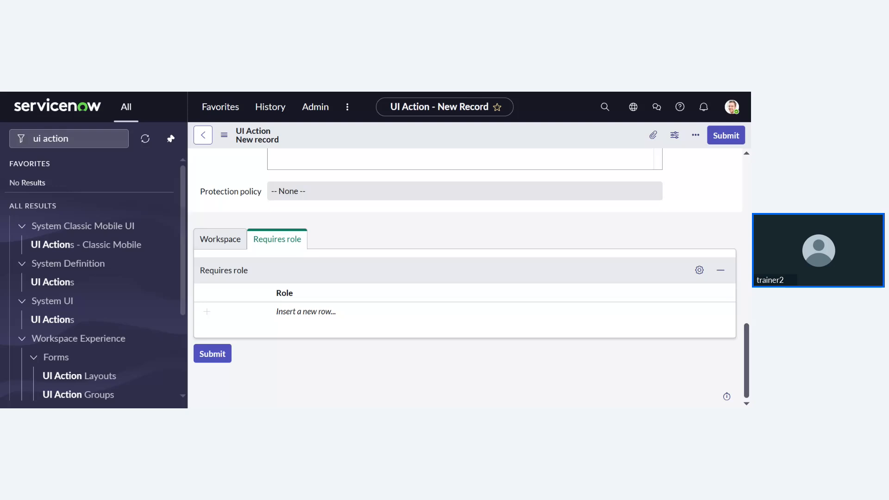
scroll(394, 231, up, 15)
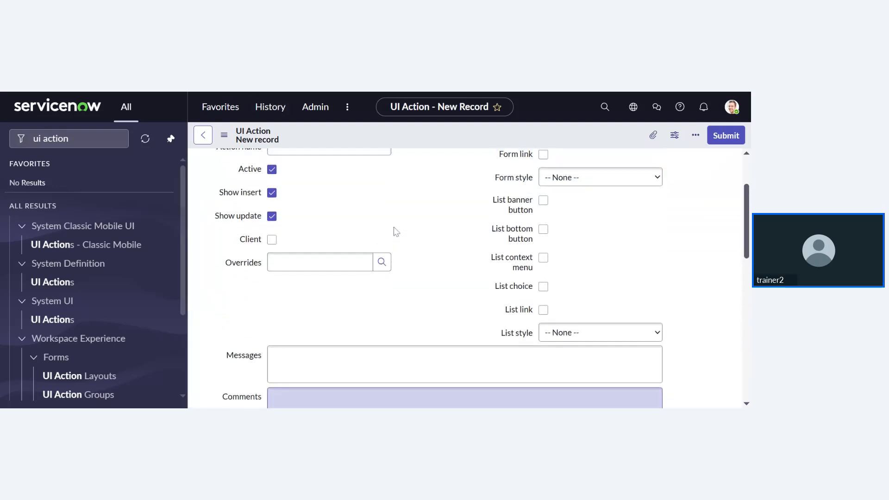
scroll(395, 231, up, 3)
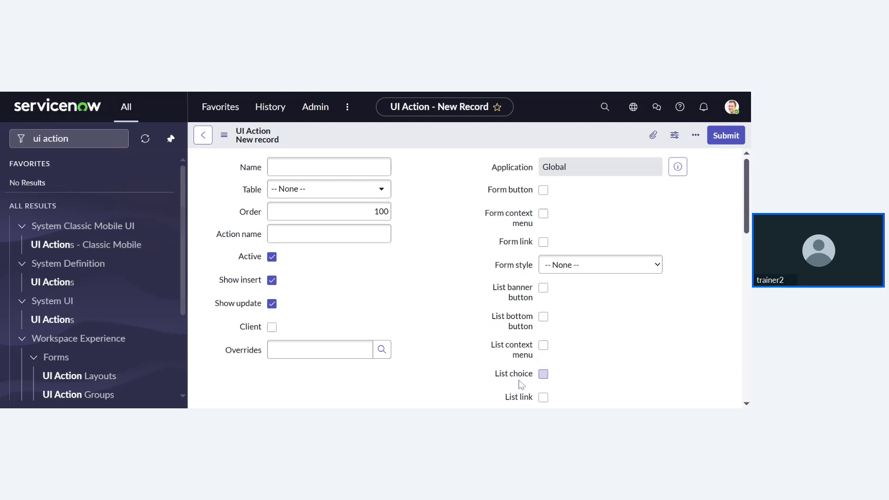
scroll(593, 370, down, 1)
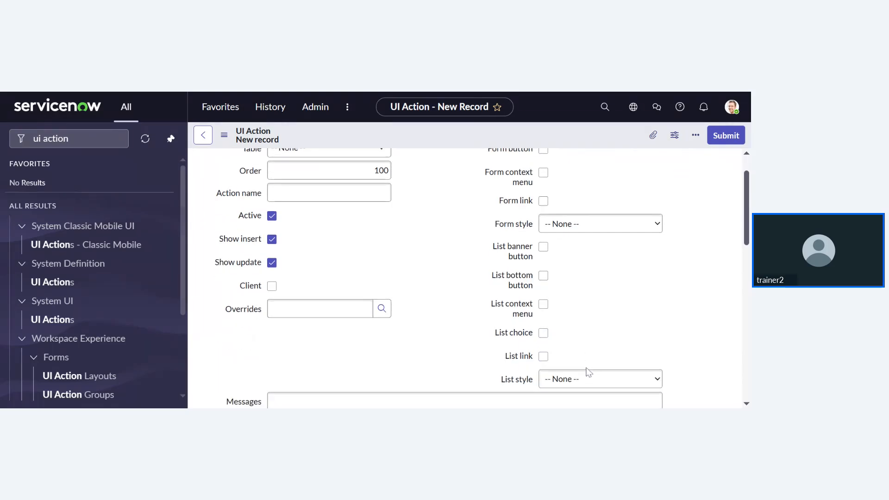
scroll(588, 372, up, 1)
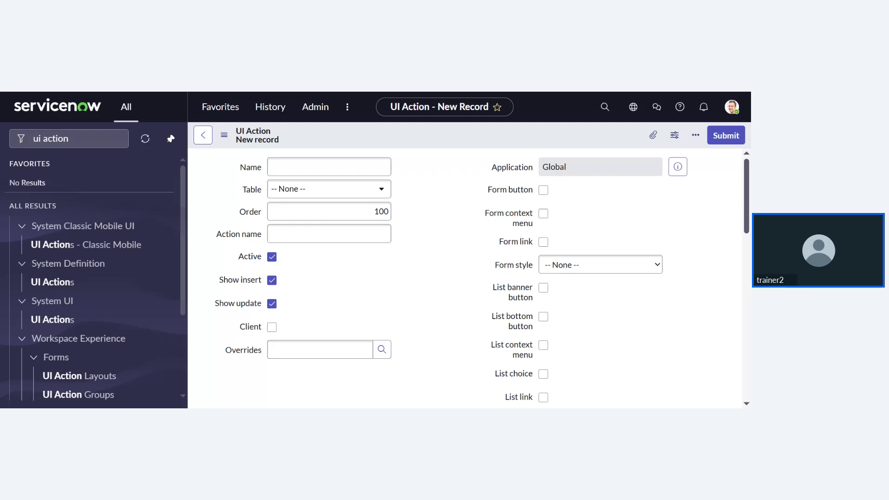
scroll(468, 278, down, 7)
scroll(467, 278, up, 5)
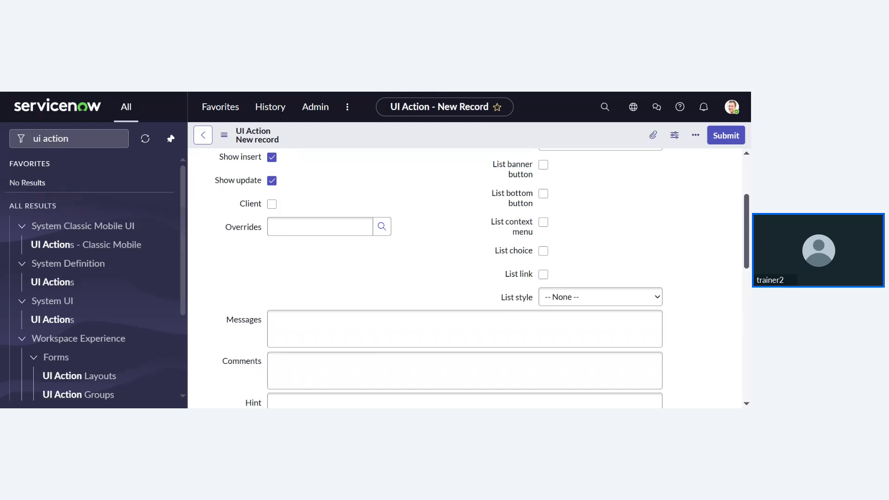
scroll(320, 226, up, 3)
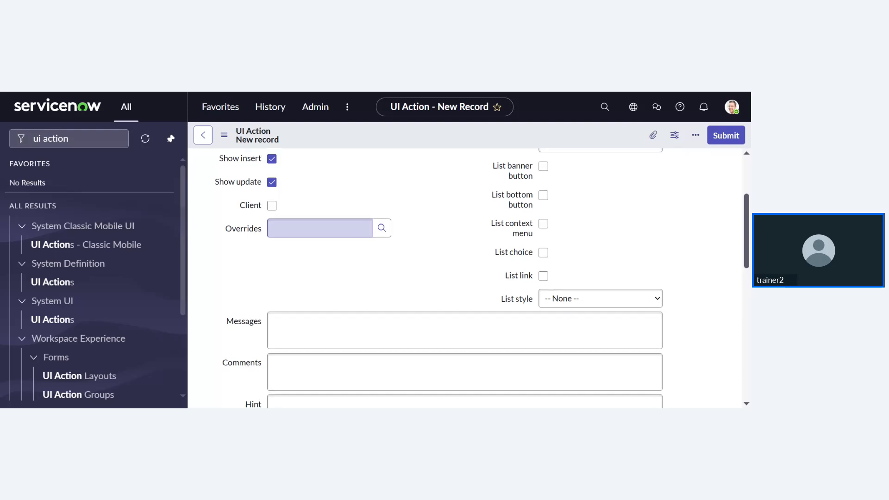
- Enter 'Alert' as the UI Action name, replacing trial text, and 'alert' as the action name
click(324, 166)
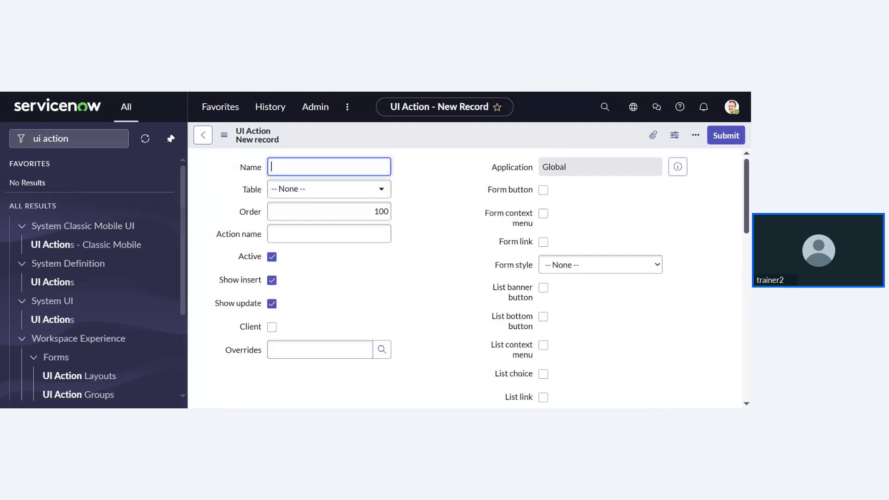
text(UI test)
key(BackSpace)
key(BackSpace)
key(BackSpace)
text(Action TES)
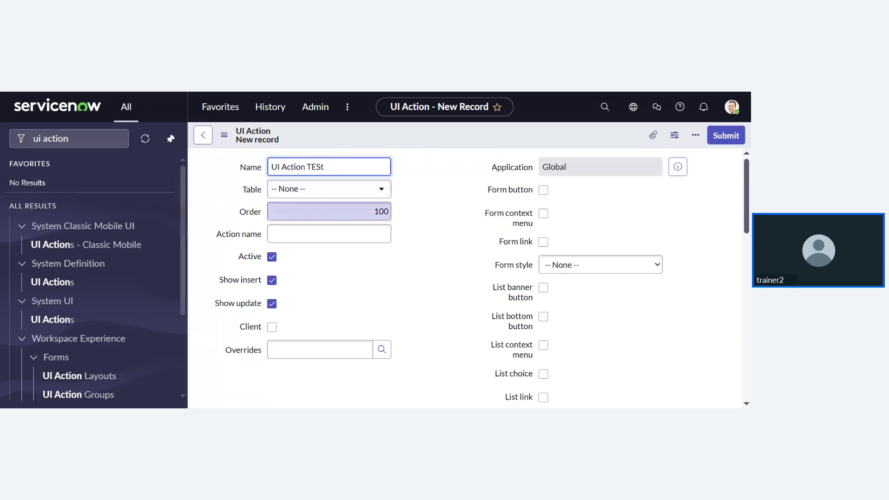
text(T)
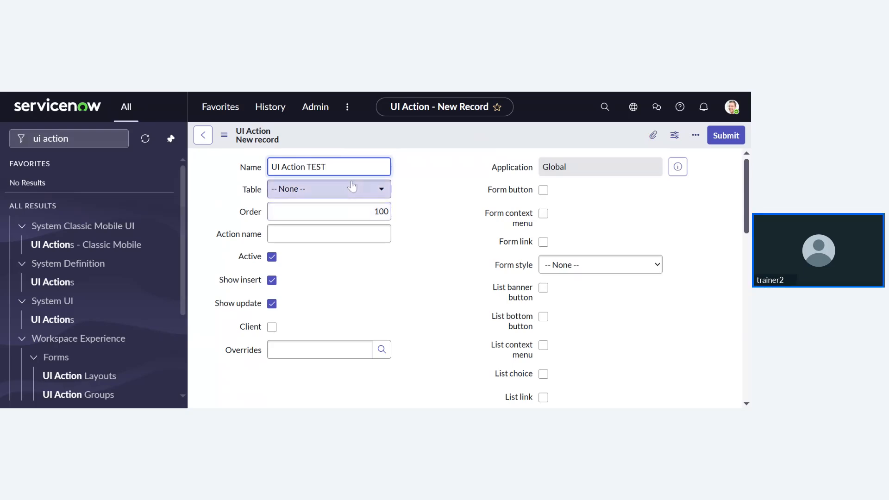
key(ctrl+shift+Left)
key(ctrl+shift+Left)
key(ctrl+shift+Left)
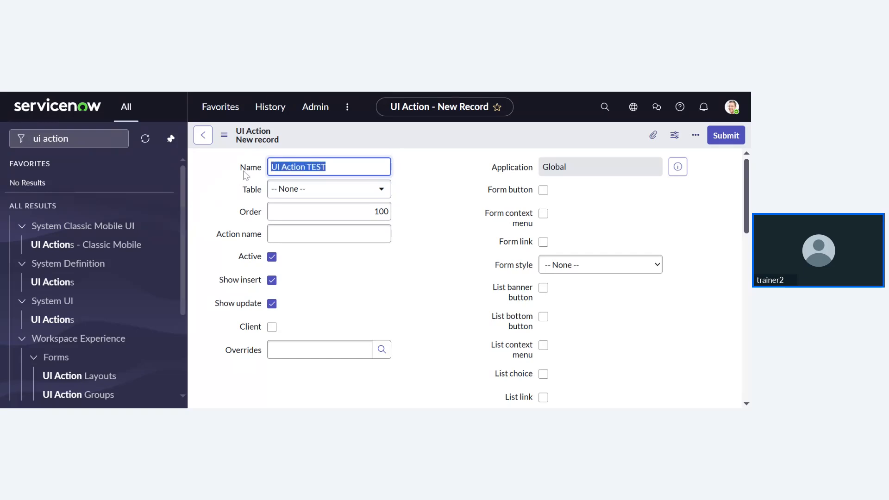
key(BackSpace)
text(1)
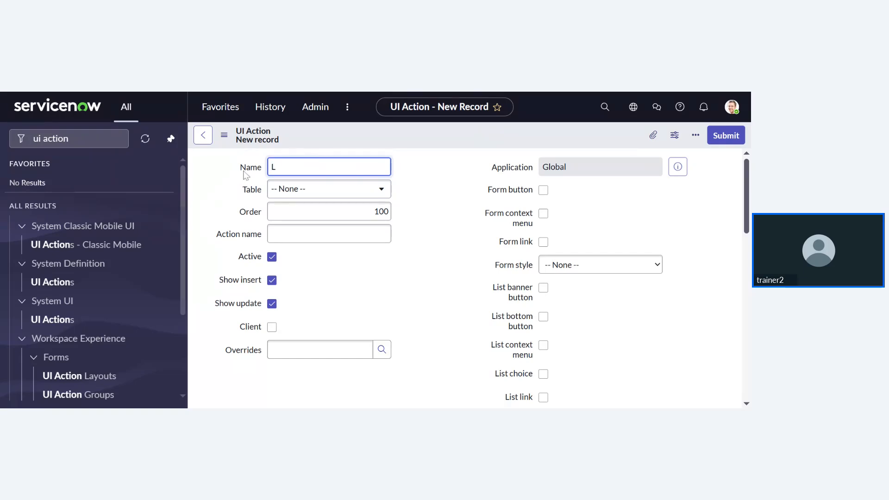
key(BackSpace)
text(Alert)
click(329, 233)
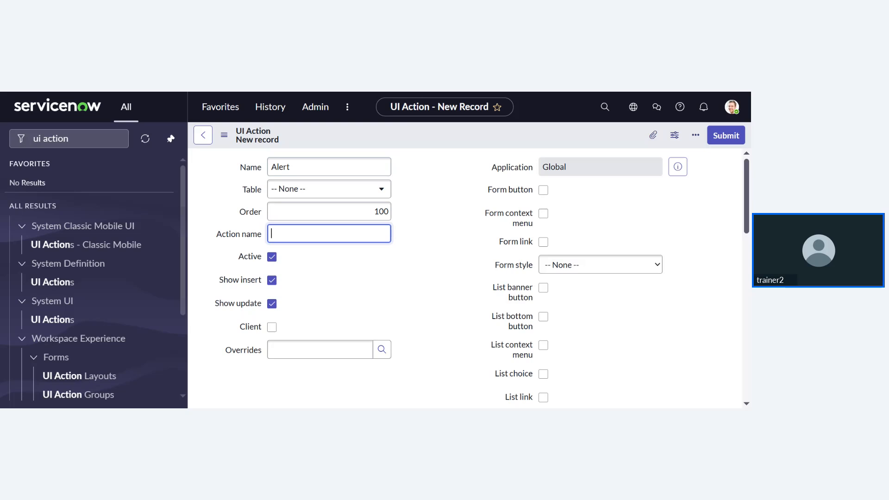
text(alert)
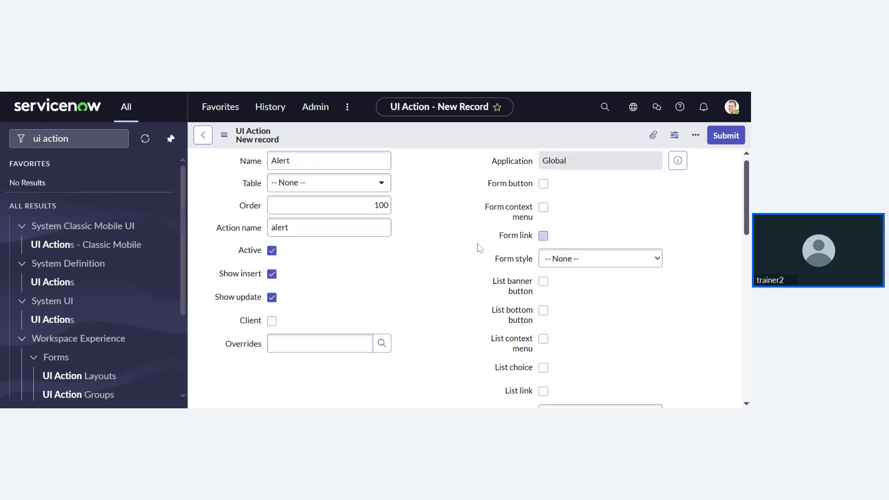
scroll(477, 248, down, 1)
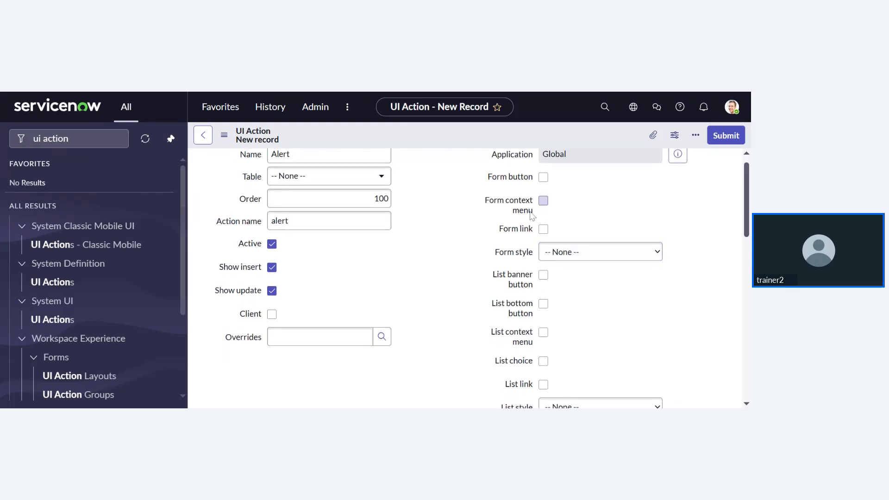
- Check both Form button and Form link on the Alert UI Action
click(543, 177)
click(543, 229)
scroll(572, 221, down, 1)
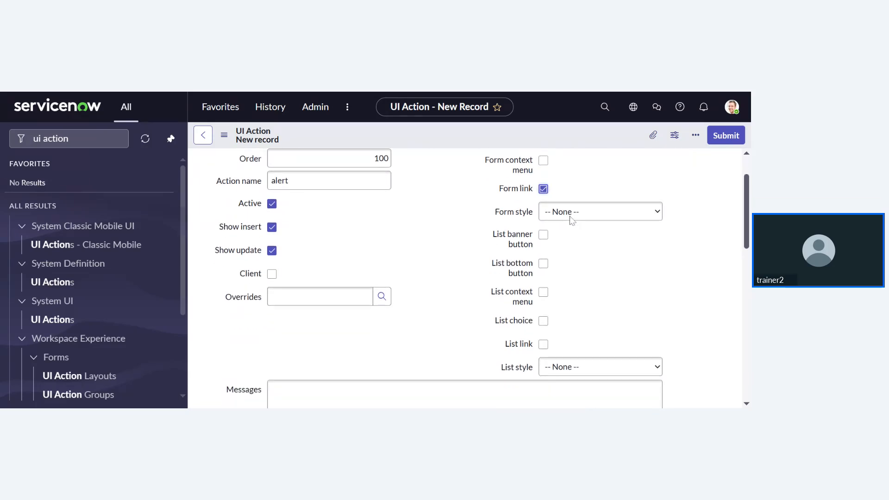
scroll(572, 221, up, 2)
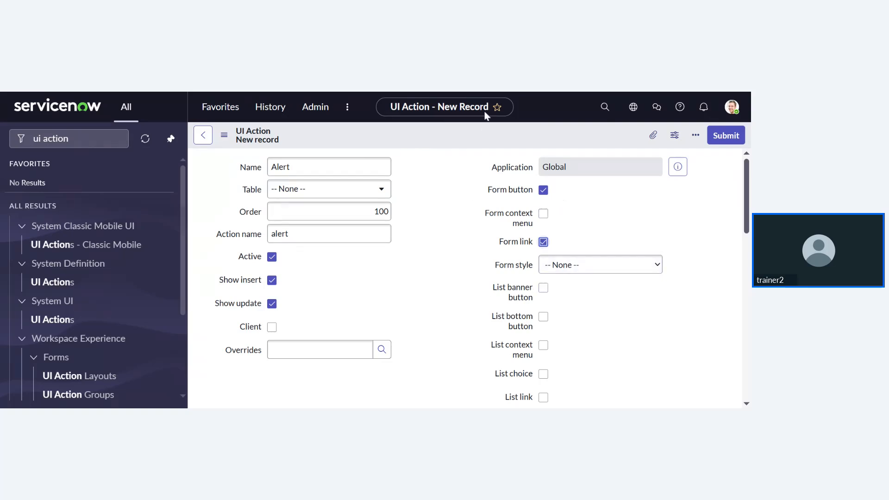
click(485, 93)
scroll(459, 318, down, 3)
scroll(459, 317, down, 5)
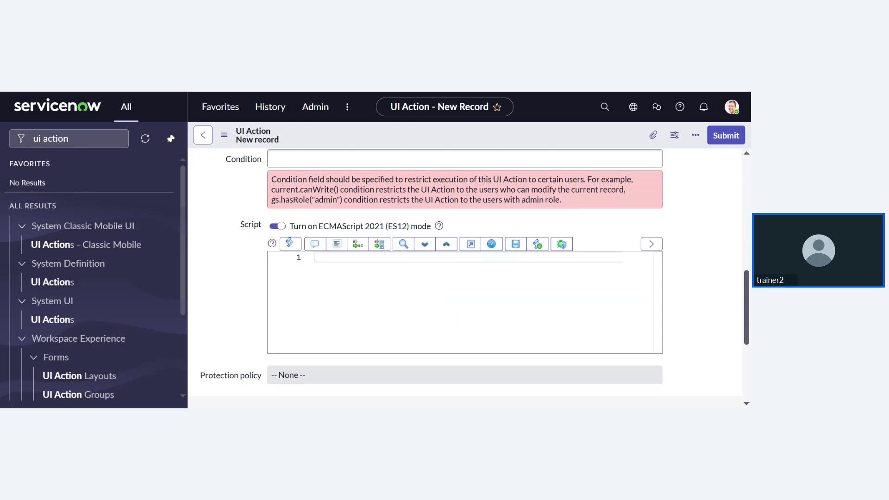
scroll(707, 238, up, 1)
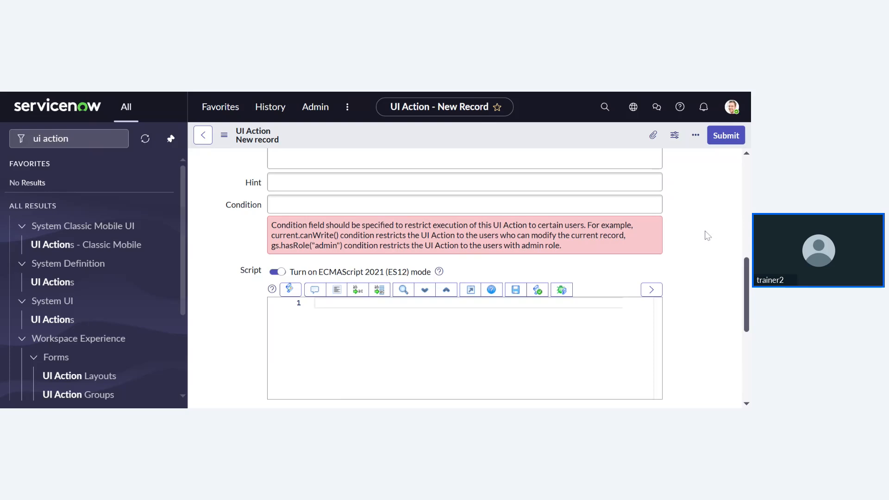
scroll(707, 235, up, 2)
scroll(486, 279, up, 4)
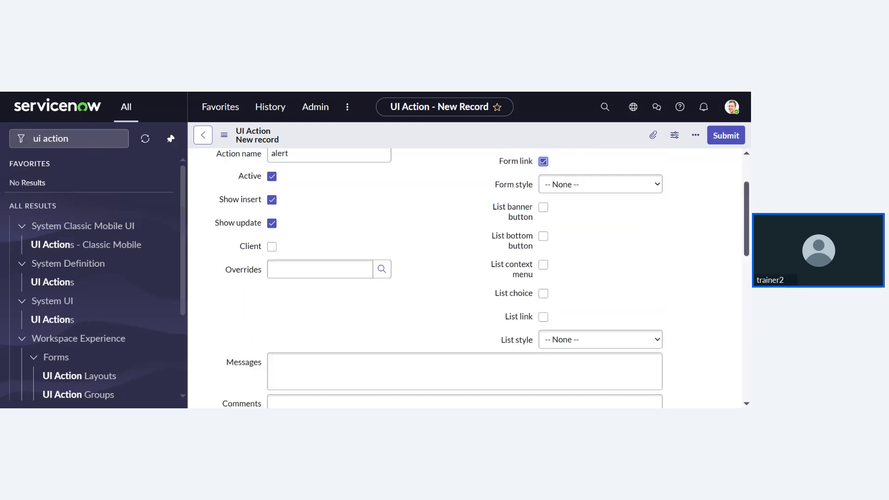
scroll(431, 230, up, 2)
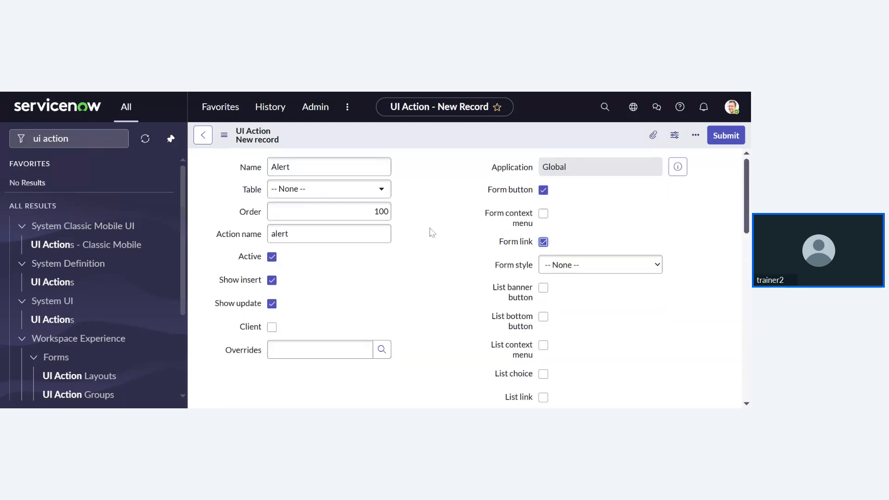
- Set the Alert action's Table to child test [u_child_test]
click(326, 195)
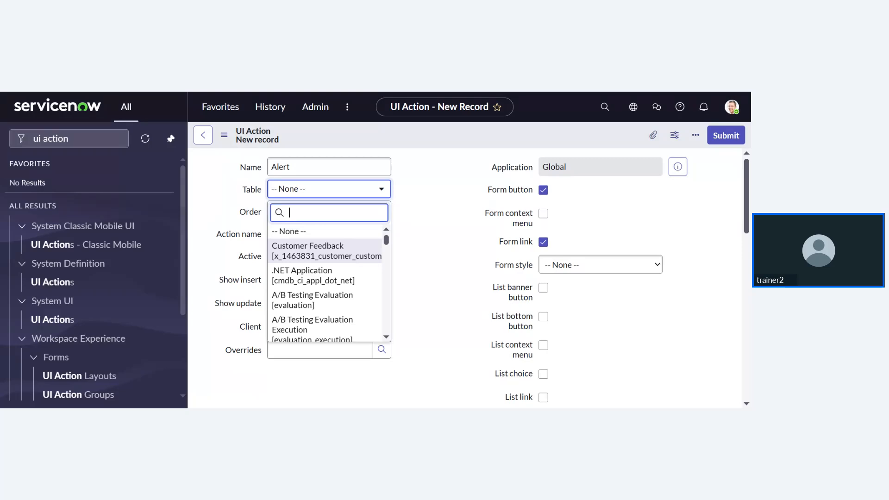
text(child test)
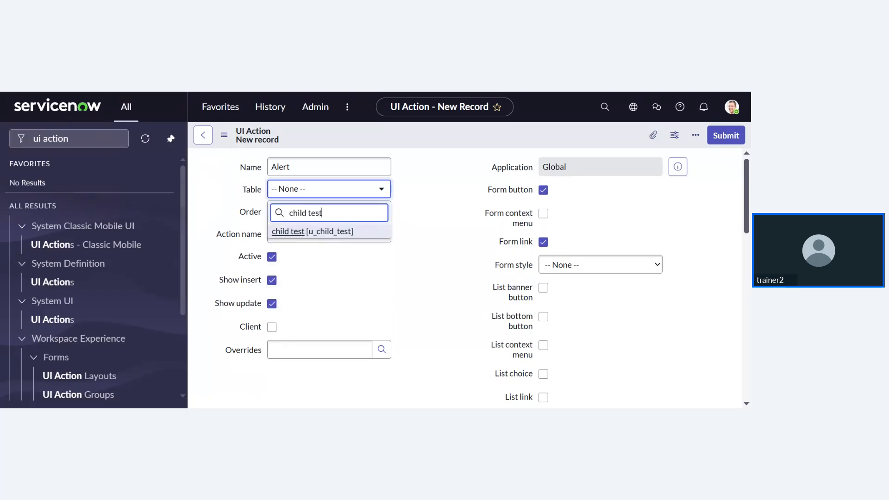
click(304, 232)
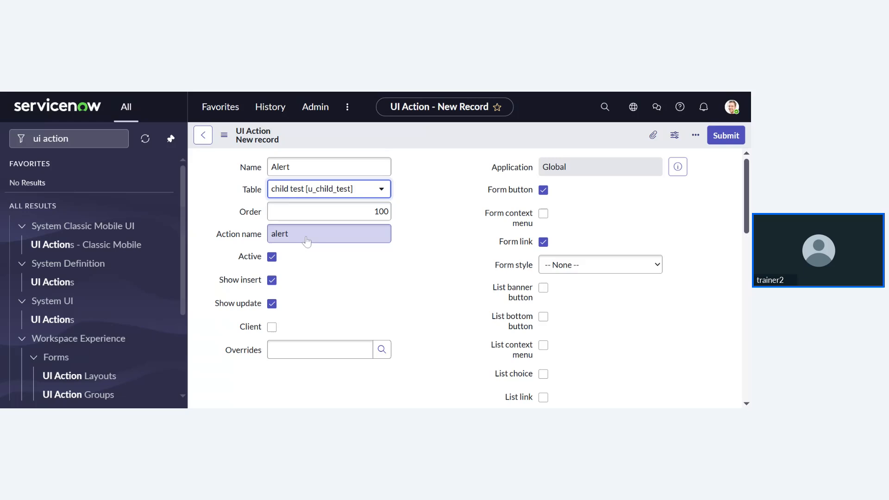
- Submit the Alert UI Action, then open the child tests list and start a new record
click(726, 136)
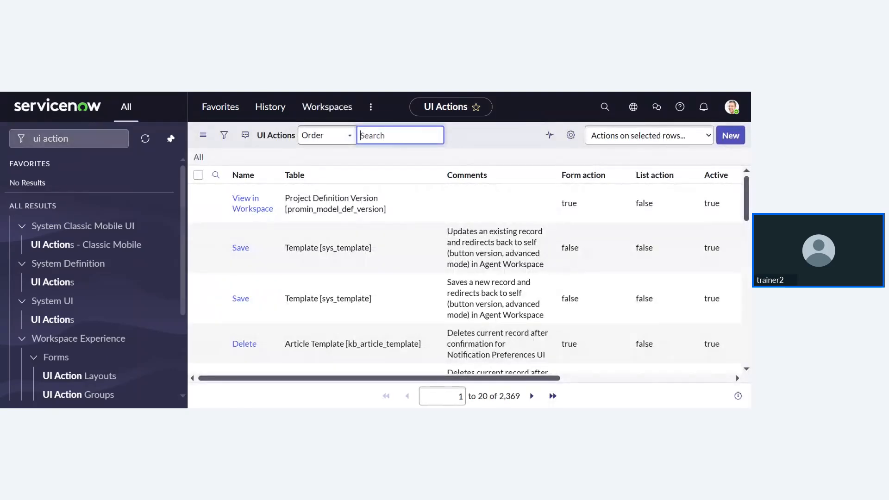
click(69, 139)
text(c)
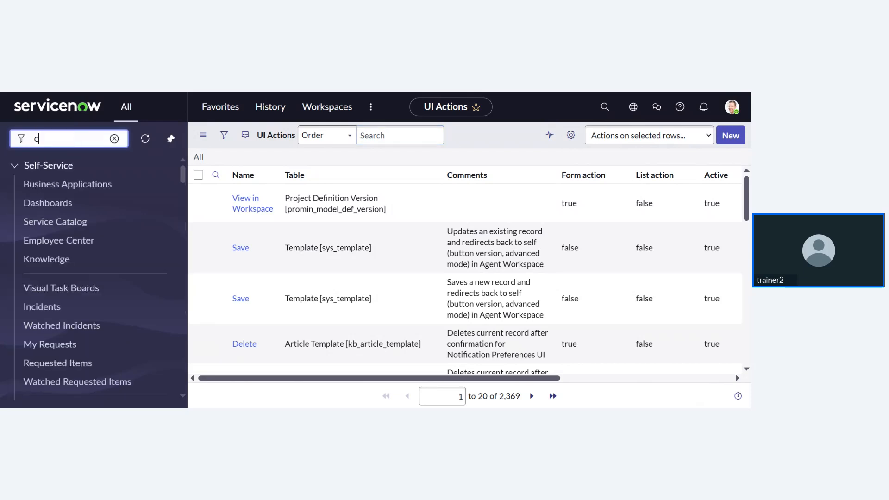
text(hild te)
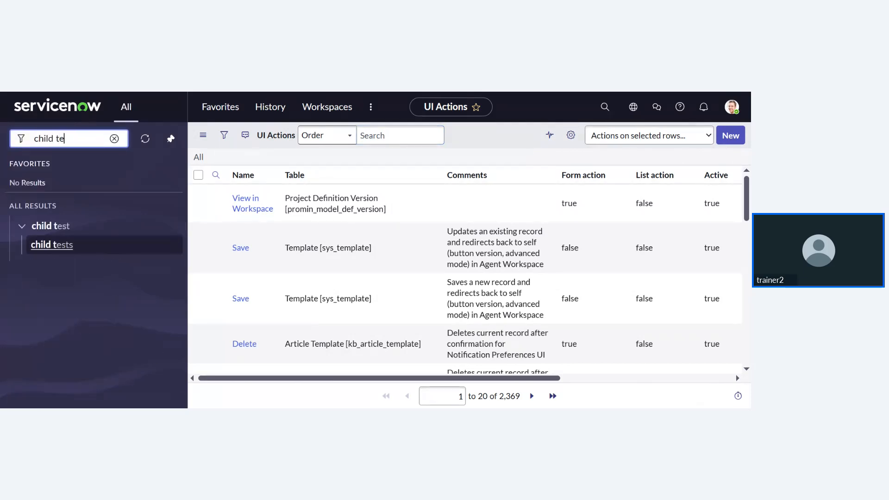
text(st)
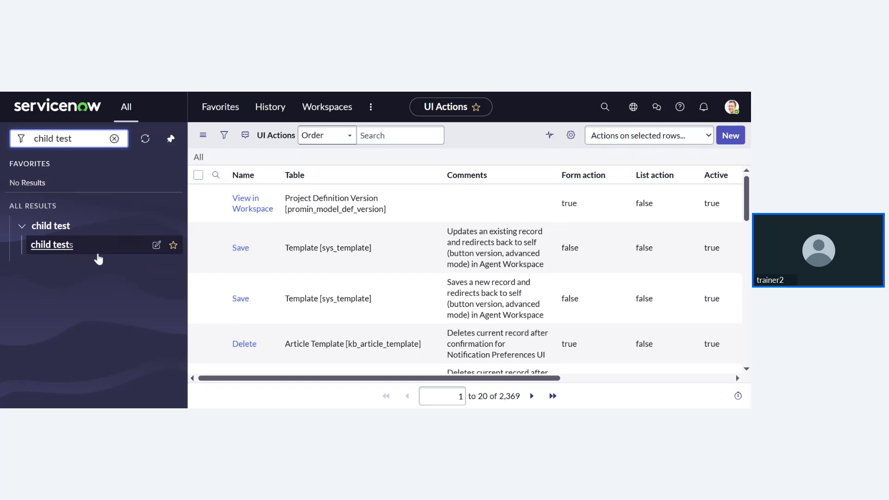
click(98, 254)
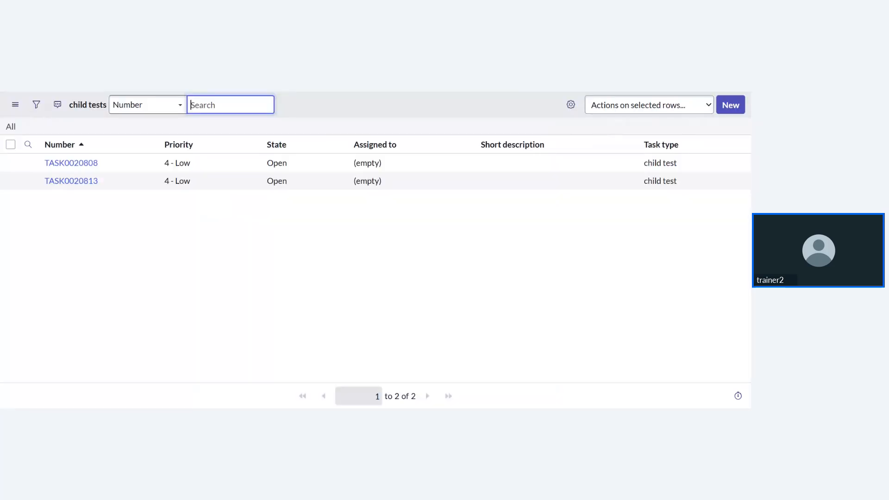
click(721, 107)
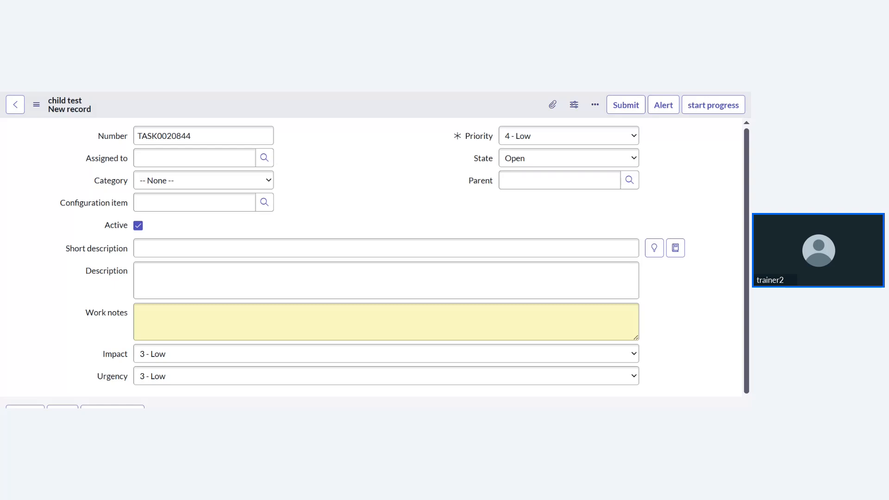
- Switch back to the saved Alert UI Action record
key(ctrl+Tab)
- Open the child tests list and review its two records, TASK0020808 and TASK0020813
click(429, 206)
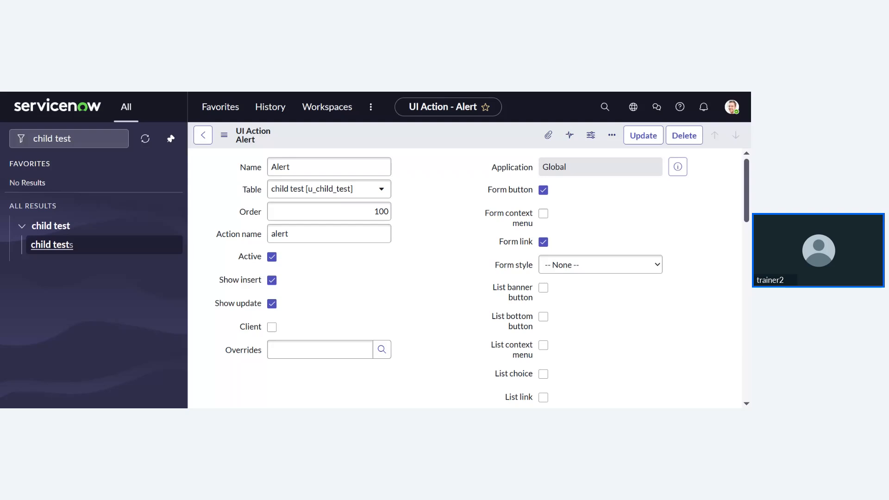
scroll(328, 234, down, 2)
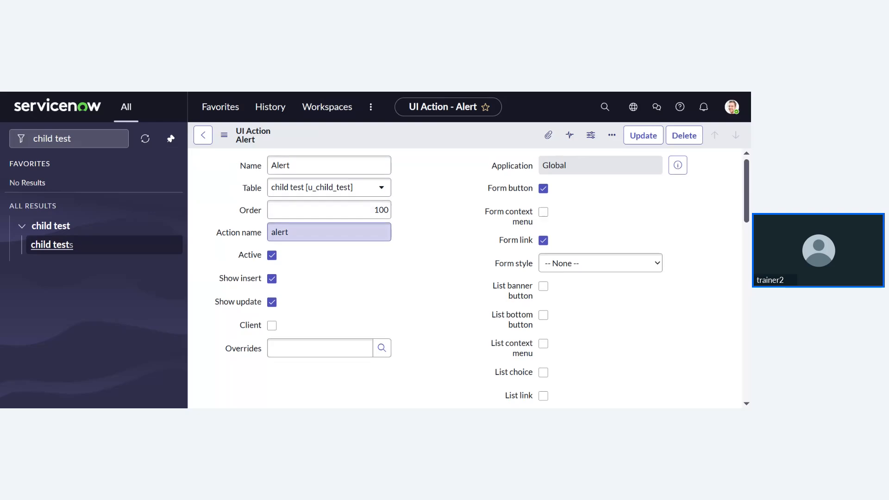
scroll(329, 234, up, 2)
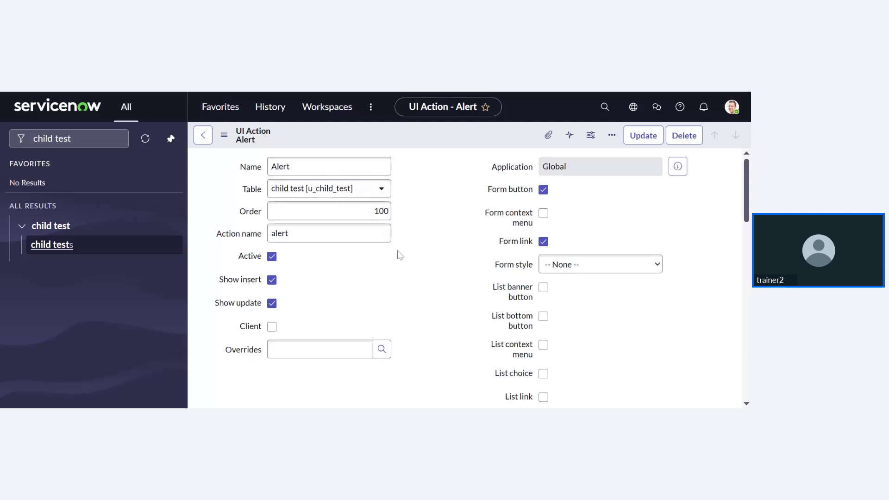
scroll(400, 256, down, 1)
scroll(400, 255, up, 1)
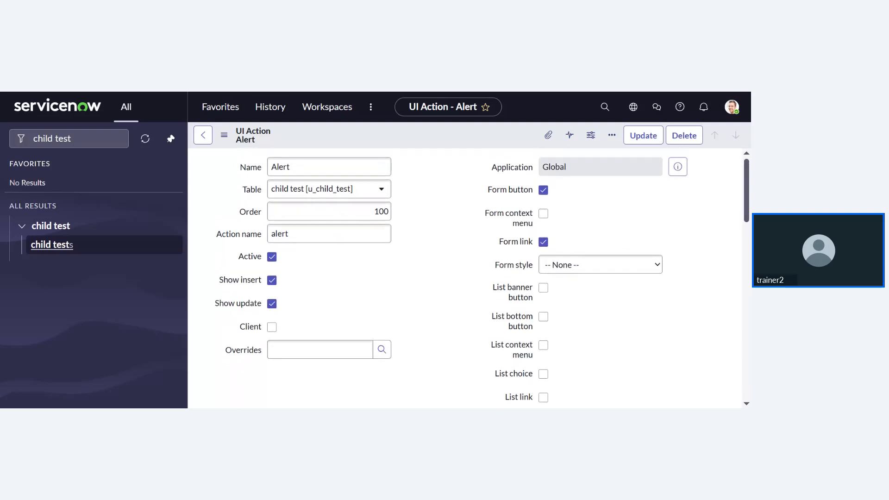
scroll(412, 205, down, 1)
scroll(412, 205, up, 1)
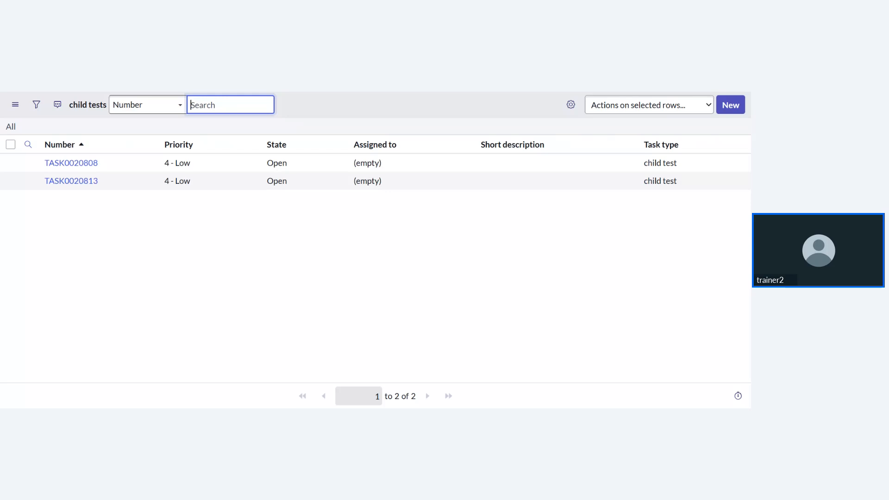
- Create new child test record TASK0020848 and confirm its form shows the Alert button beside Submit
click(730, 107)
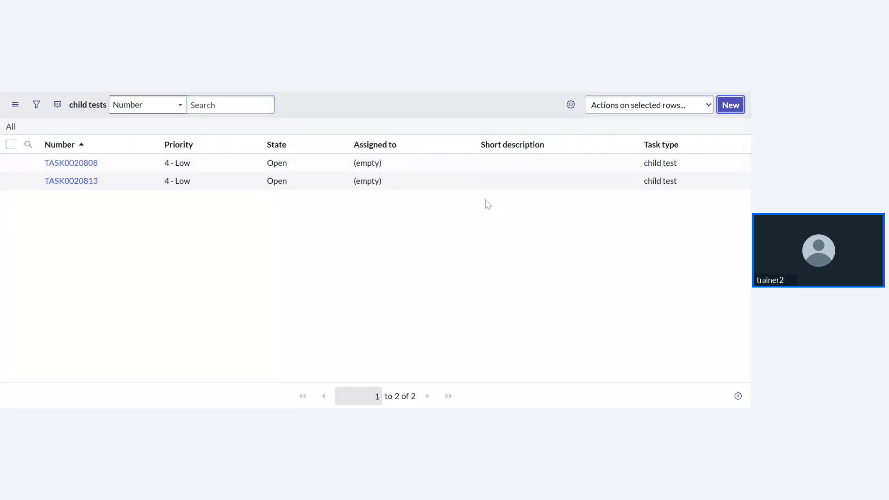
scroll(179, 331, down, 1)
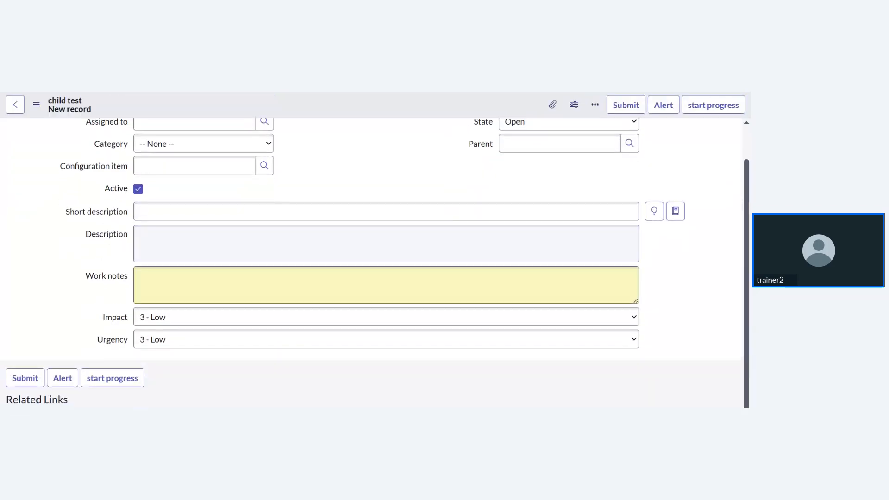
scroll(180, 332, up, 1)
scroll(179, 332, down, 1)
scroll(180, 332, up, 1)
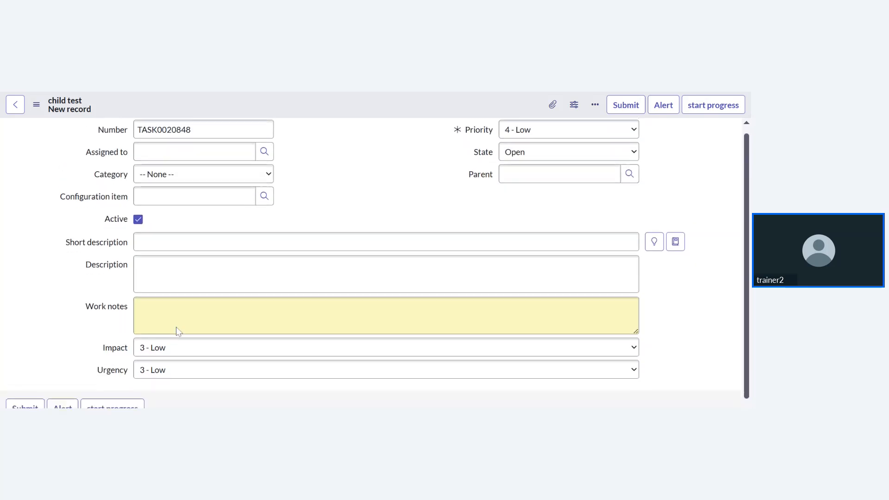
scroll(180, 332, down, 1)
scroll(134, 281, up, 1)
scroll(133, 260, down, 1)
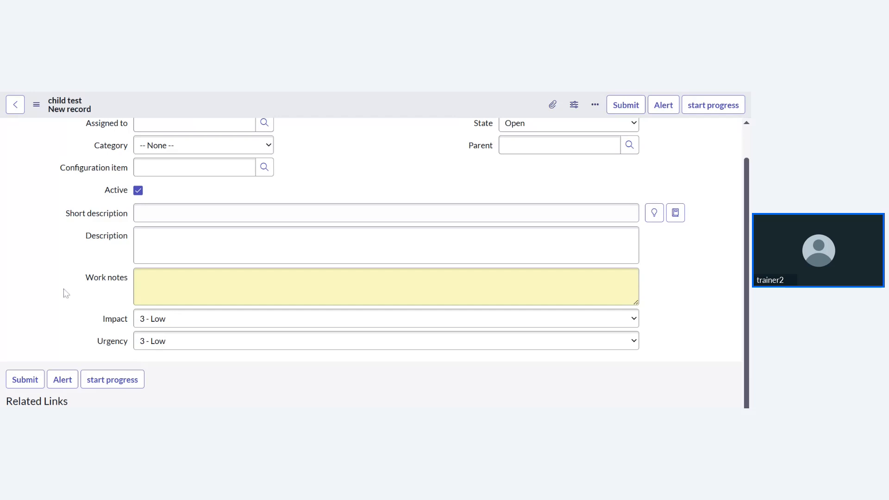
scroll(69, 304, up, 1)
scroll(79, 319, down, 1)
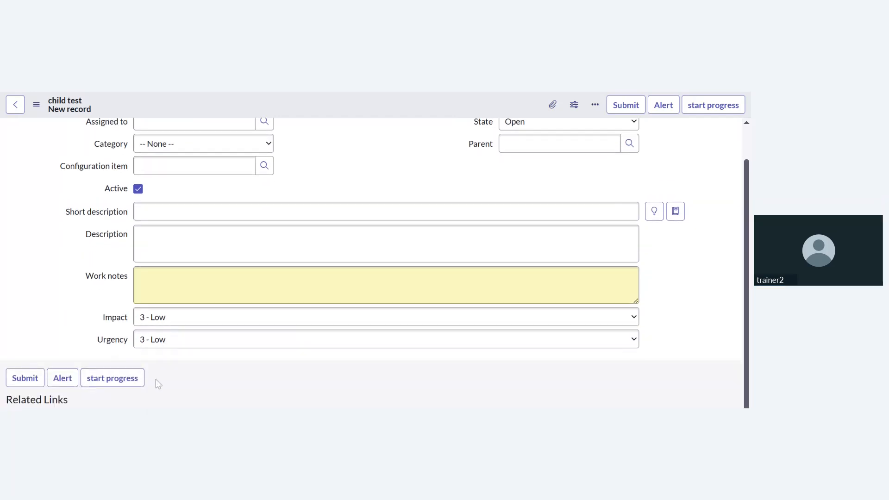
scroll(155, 379, up, 1)
scroll(155, 379, up, 1)
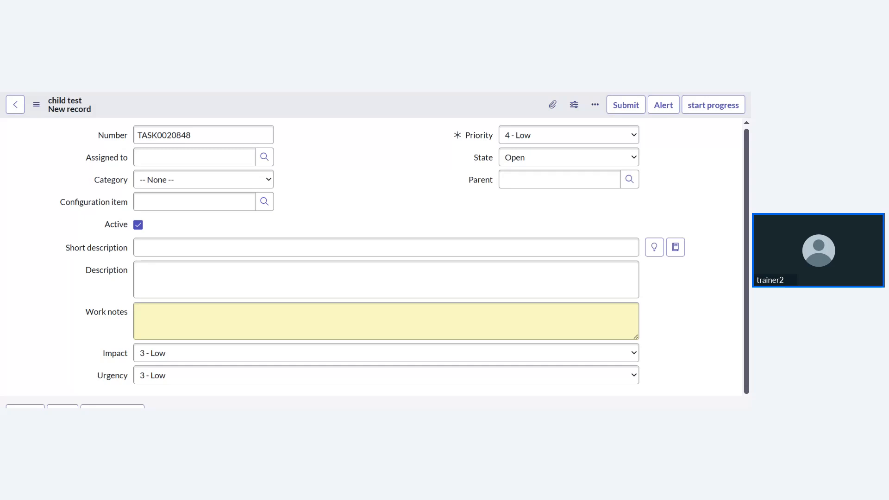
key(ctrl+Tab)
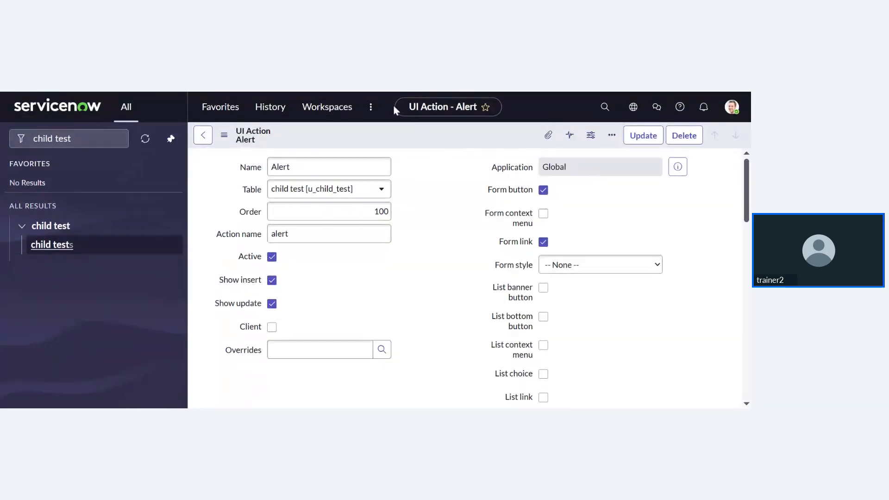
scroll(454, 237, down, 1)
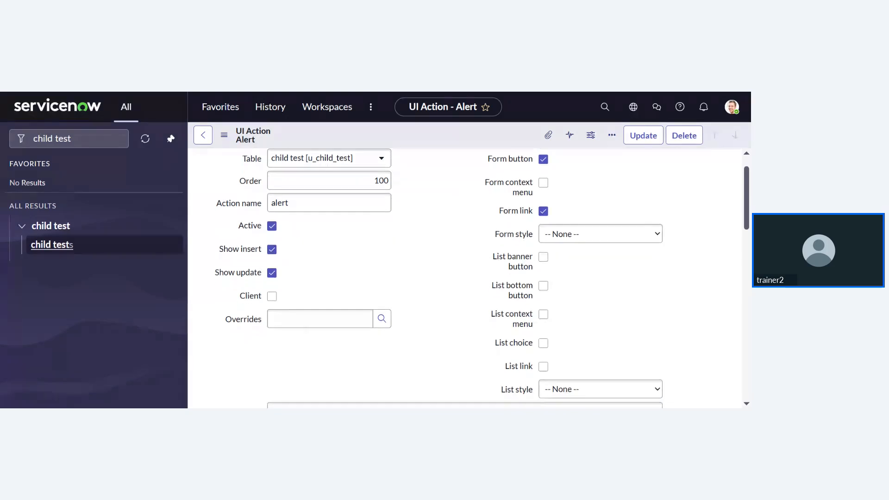
scroll(440, 231, up, 1)
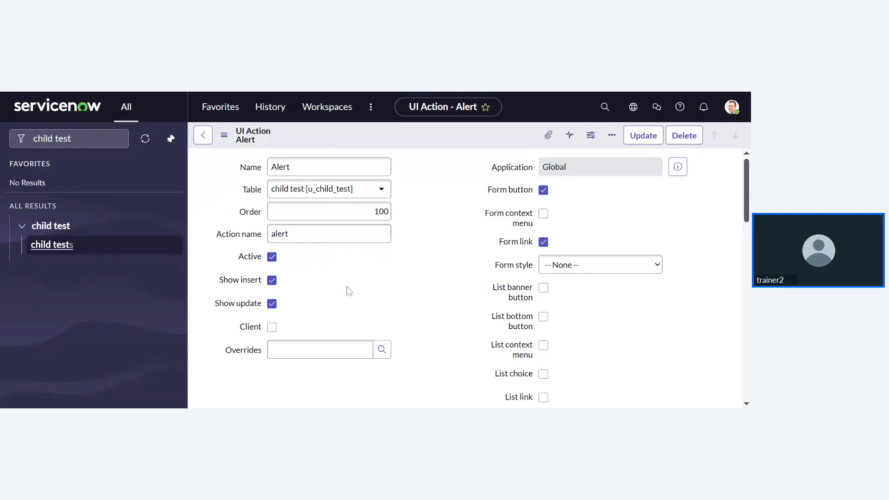
- Glance at the new child test form, then return to the Alert UI Action record
click(355, 92)
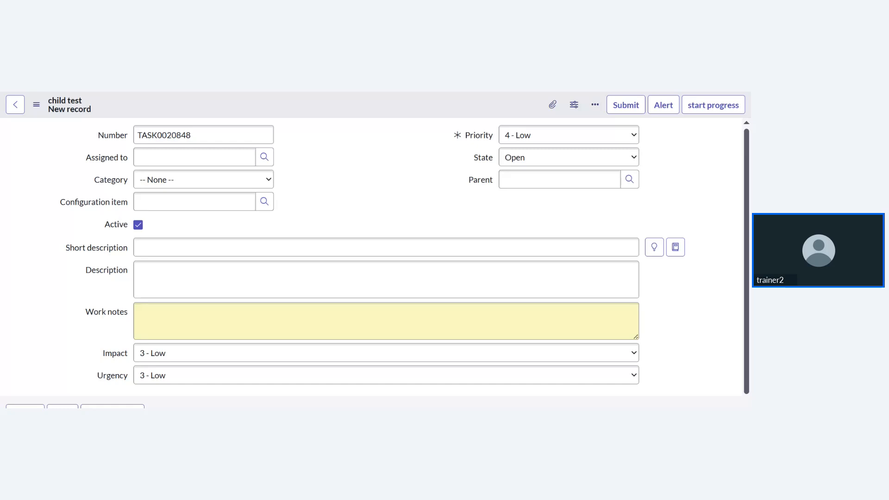
key(ctrl+shift+Tab)
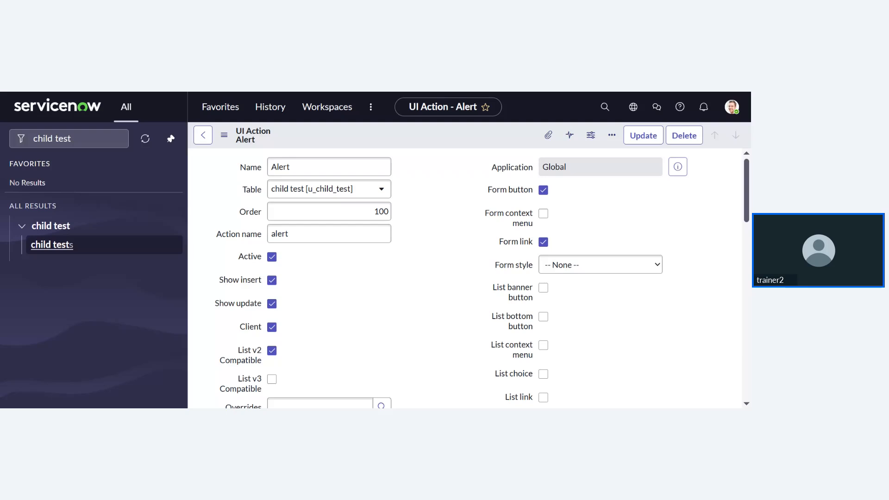
- Bring child test record TASK0020848 back into view to recheck its Alert action
key(ctrl+Tab)
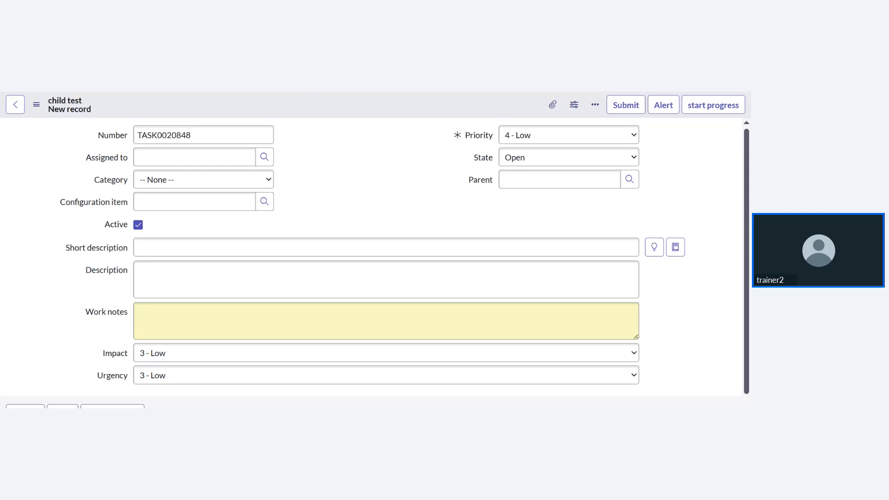
- Switch to the ServiceNow Developer Portal home page with its Welcome greeting
key(ctrl+Tab)
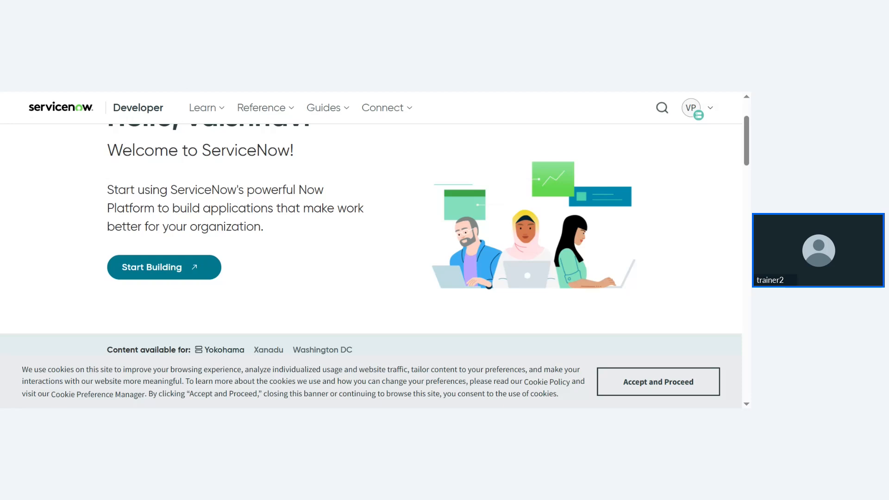
- Return to the instance home page and clear 'child test' from the navigator filter
key(ctrl+Tab)
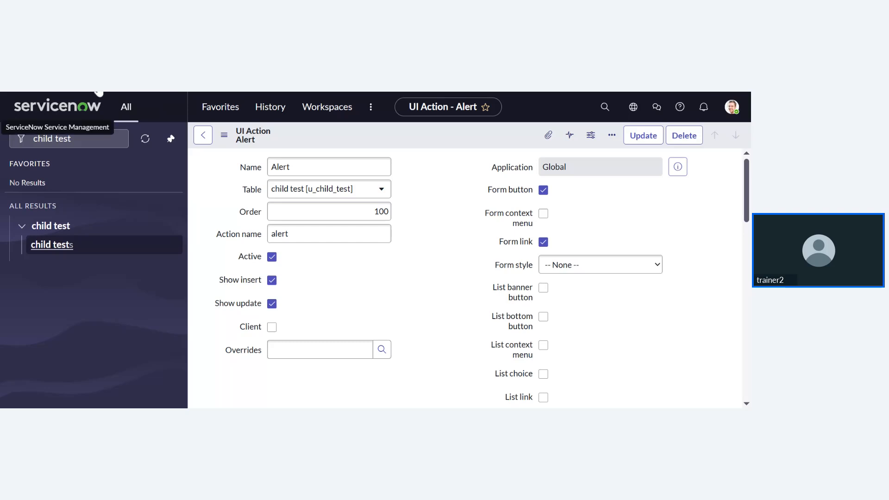
click(81, 111)
click(69, 139)
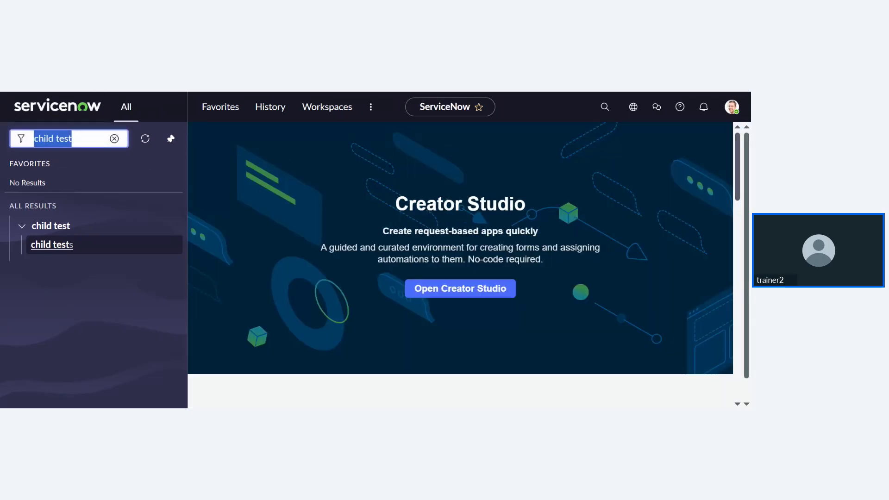
key(BackSpace)
click(86, 105)
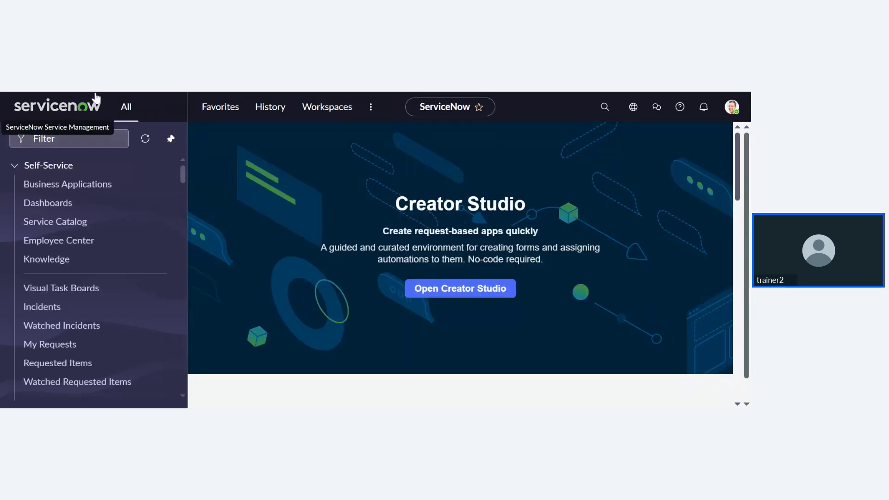
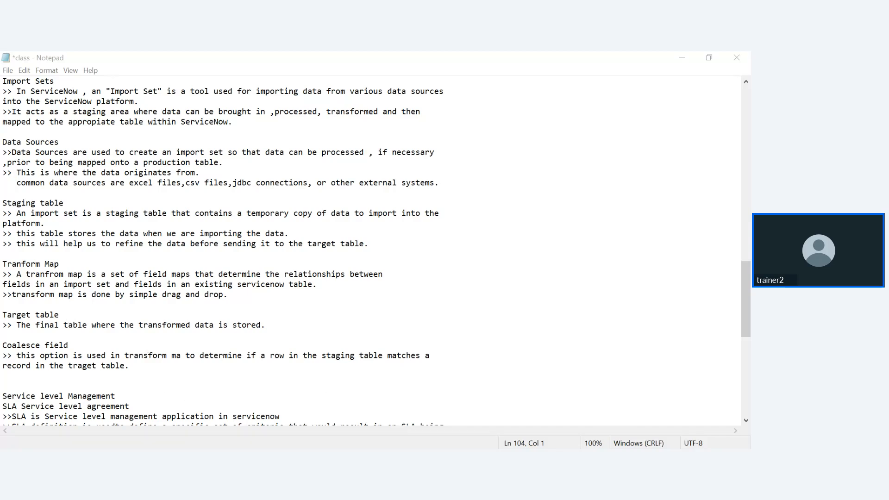
- Switch back and forth between the class notes and ServiceNow
click(398, 458)
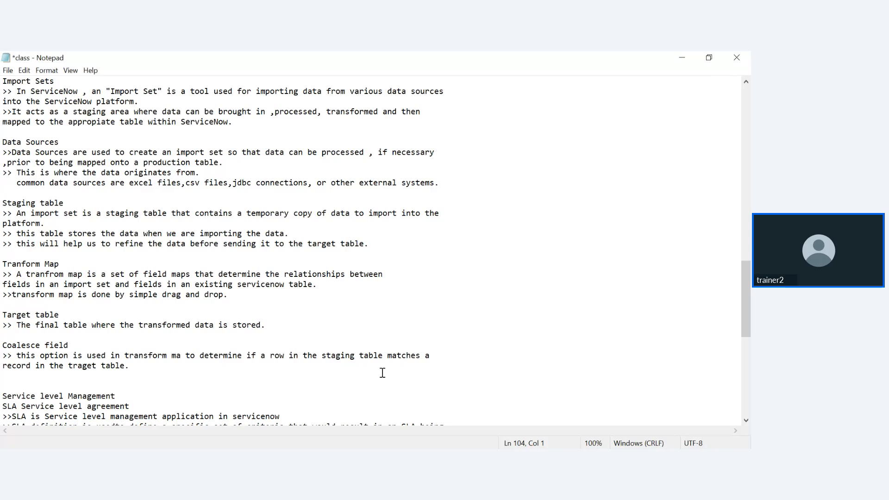
click(404, 439)
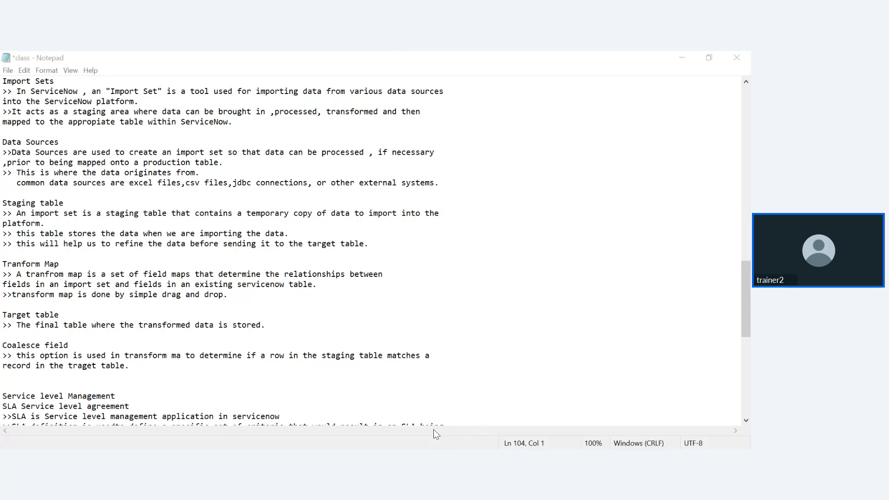
click(455, 427)
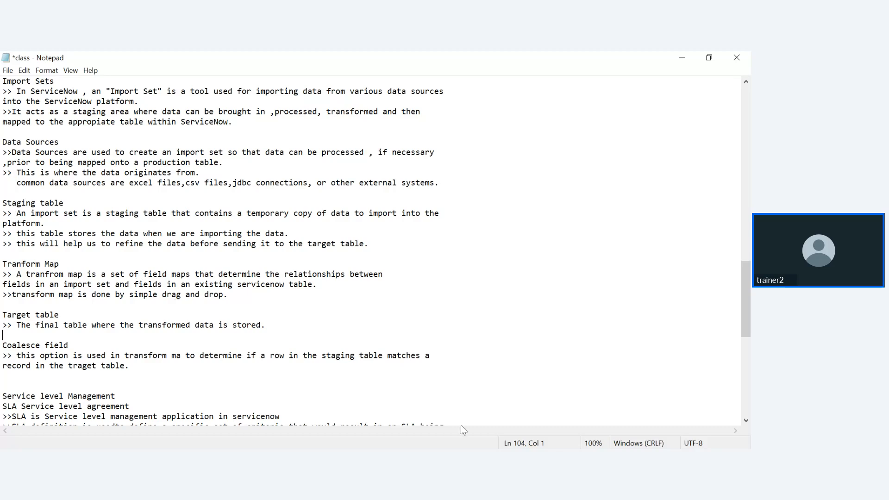
click(461, 459)
- Review the notes on Import Sets, staging table, target table and transform maps
drag(2, 81, 158, 303)
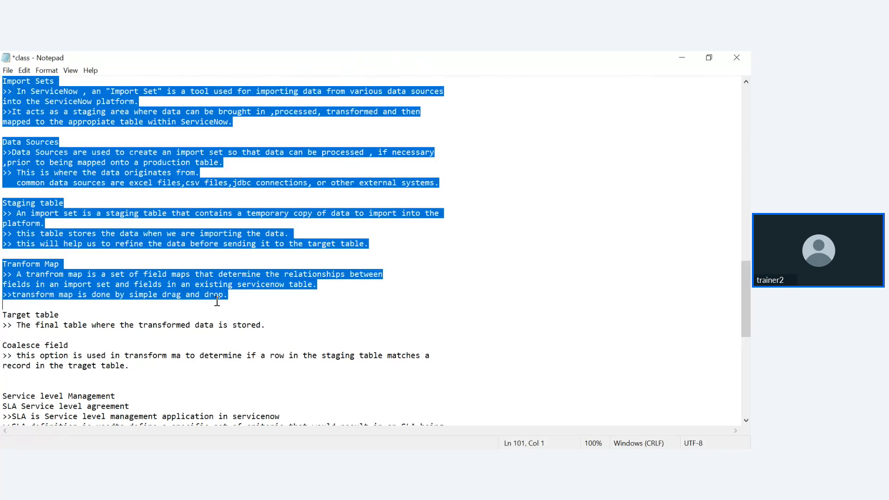
click(162, 313)
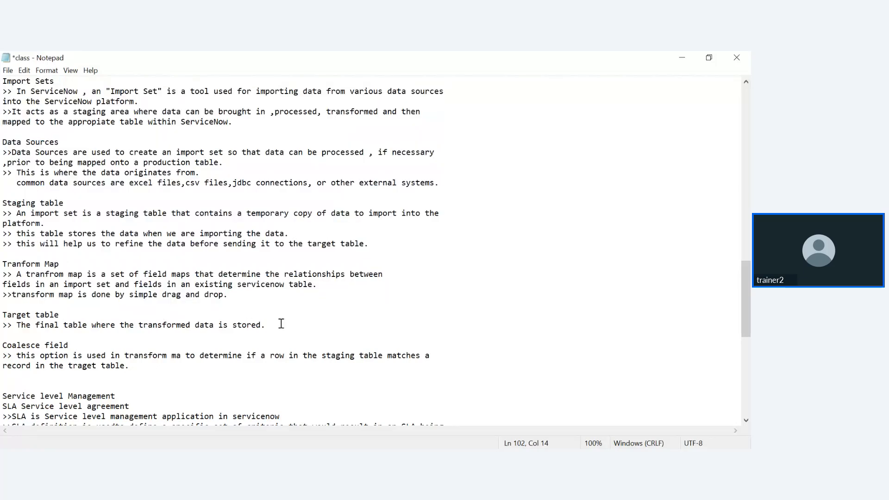
drag(280, 323, 45, 172)
drag(39, 284, 58, 416)
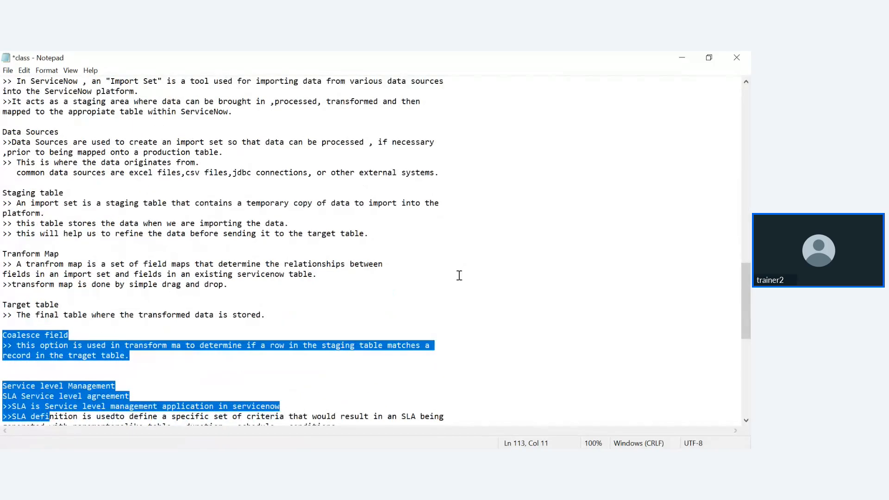
click(381, 275)
scroll(264, 282, up, 1)
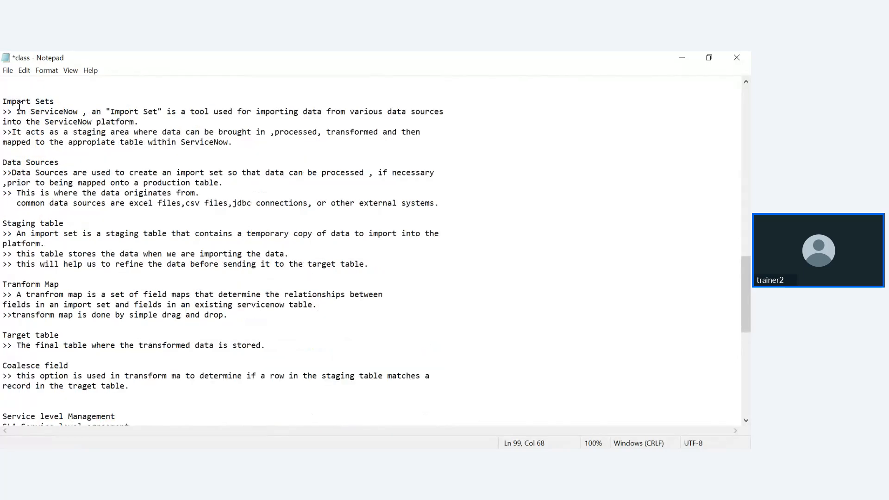
drag(1, 101, 292, 340)
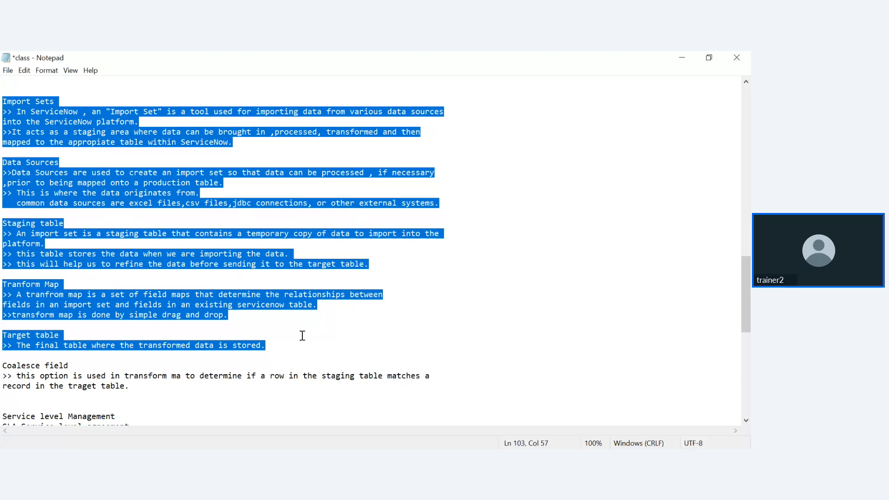
click(329, 328)
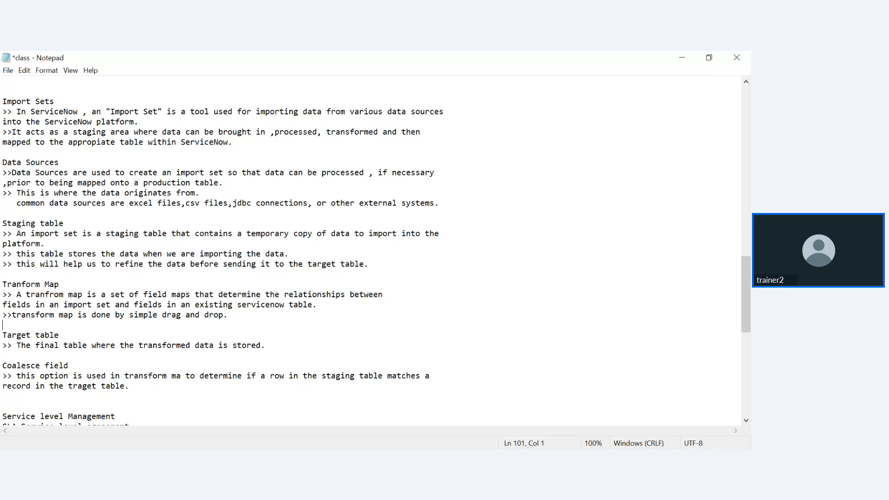
click(440, 458)
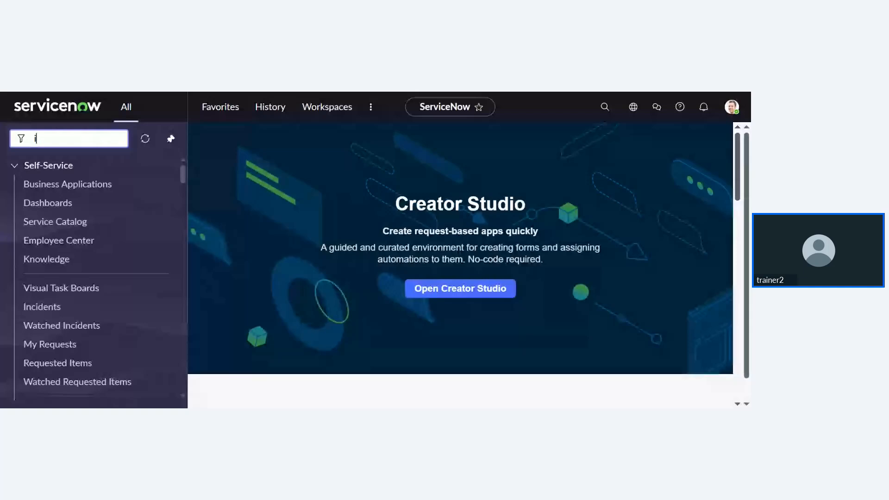
- Filter the navigator for 'import set' to list System Import Sets modules
text(mpoe)
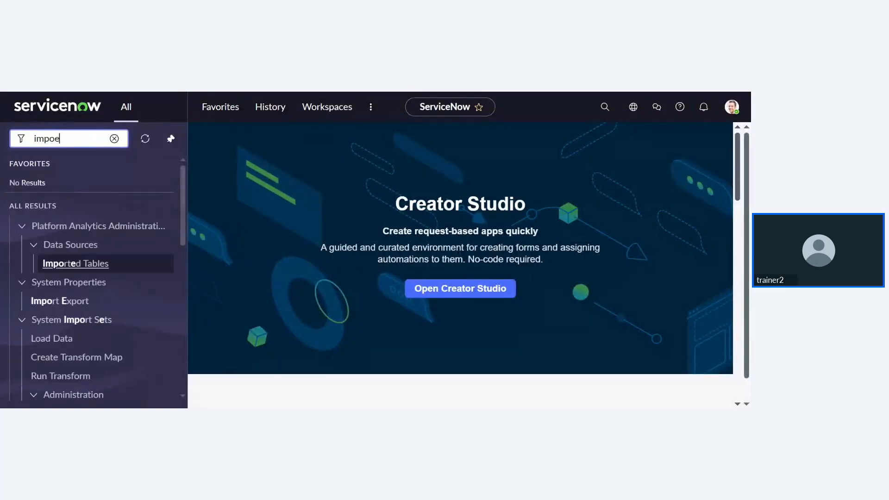
key(BackSpace)
text(rt)
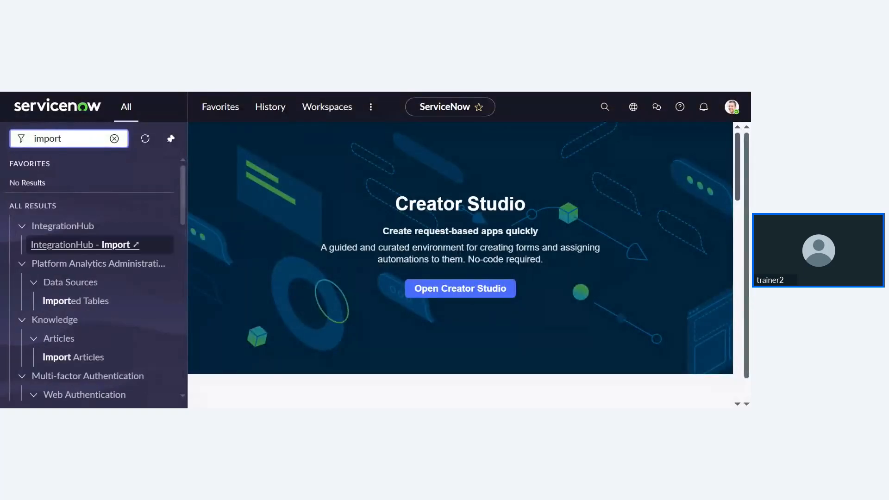
text( set)
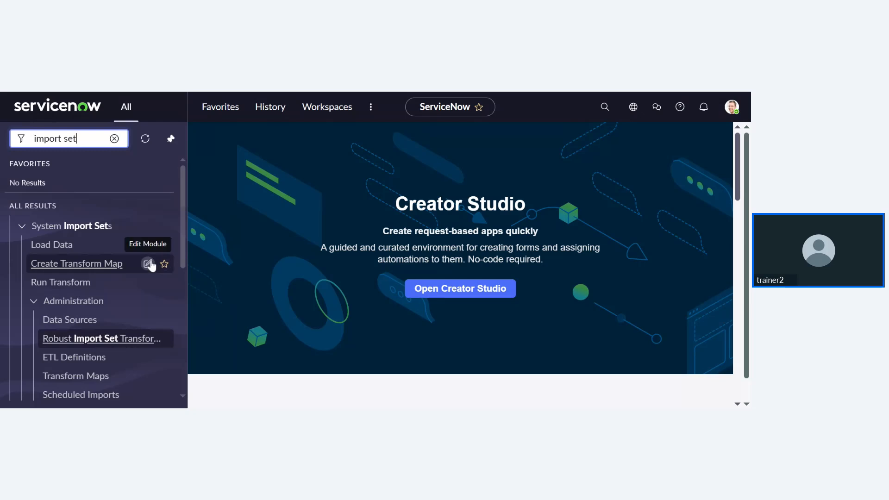
click(83, 251)
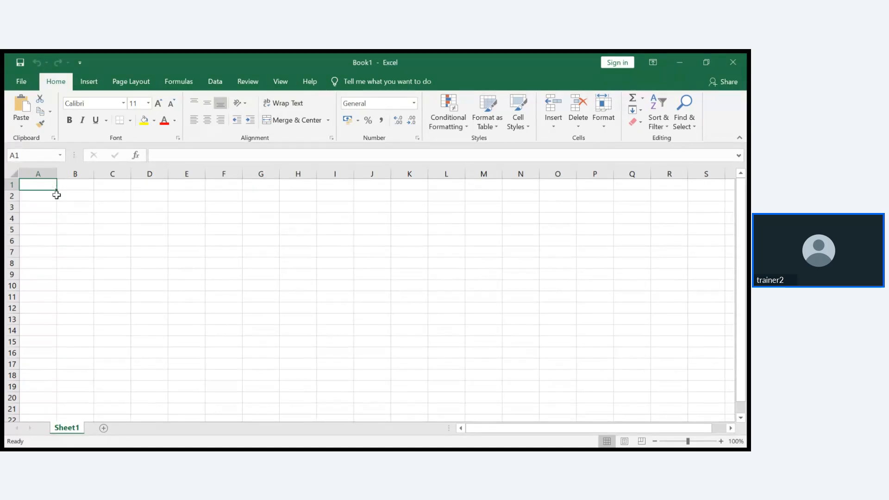
- Enter column headers Name, User ID and Email in row 1
text(User)
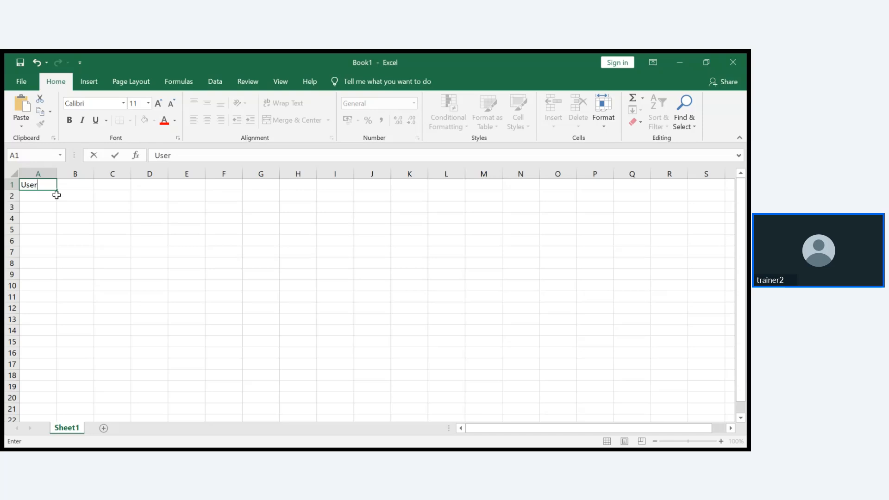
key(BackSpace)
key(BackSpace)
key(BackSpace)
key(BackSpace)
text(Name)
click(76, 189)
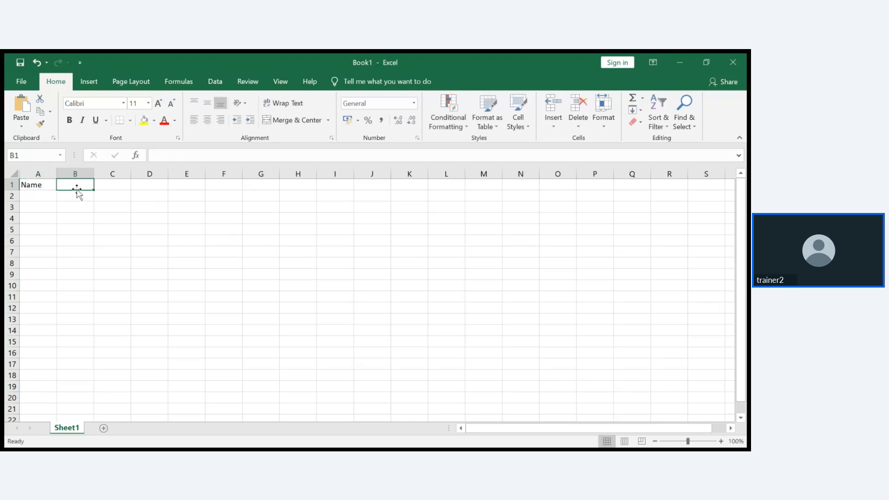
text(User)
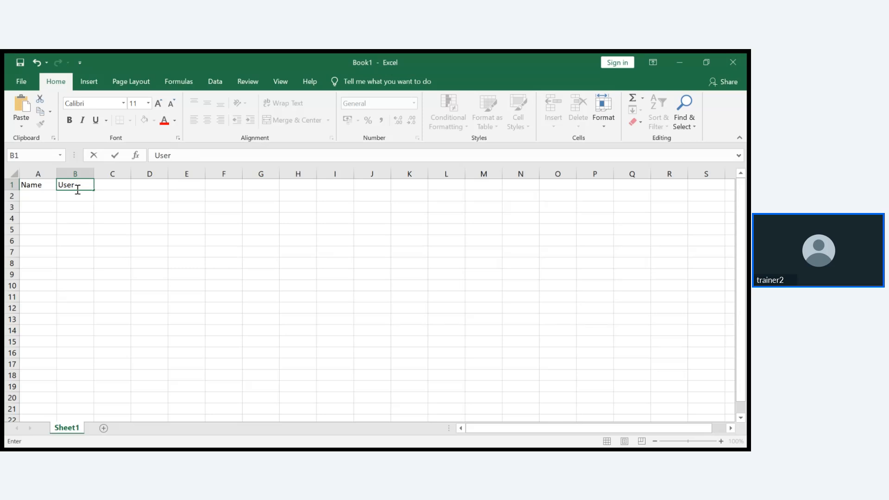
text(ID)
click(120, 187)
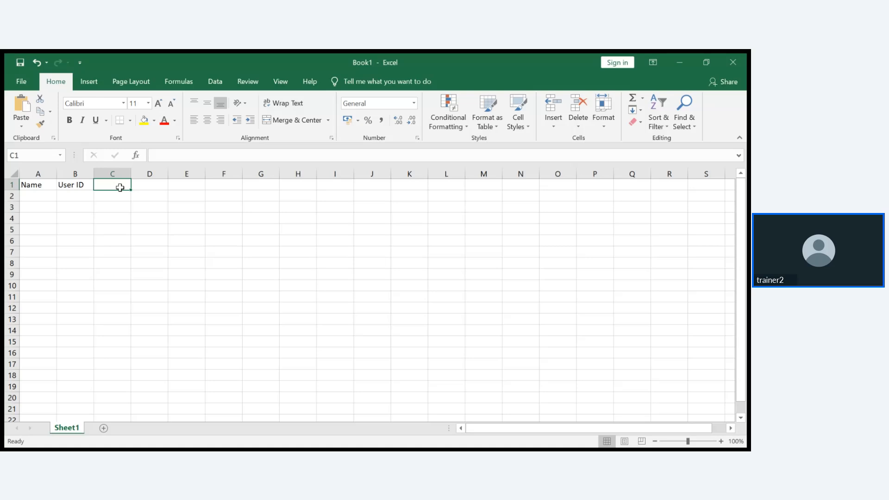
text(P)
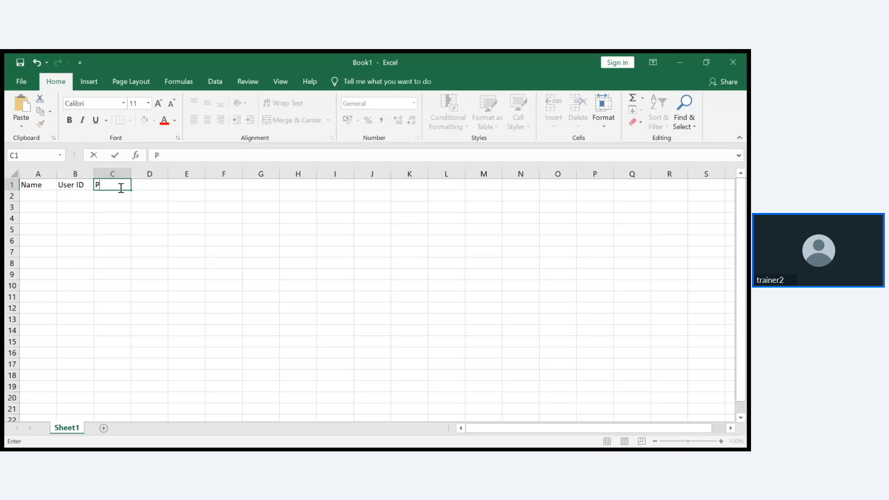
text(hone)
click(33, 195)
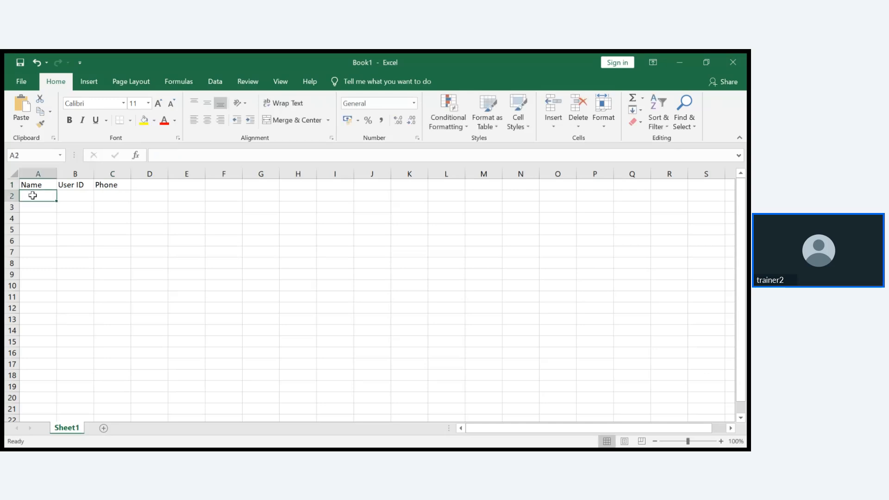
click(119, 185)
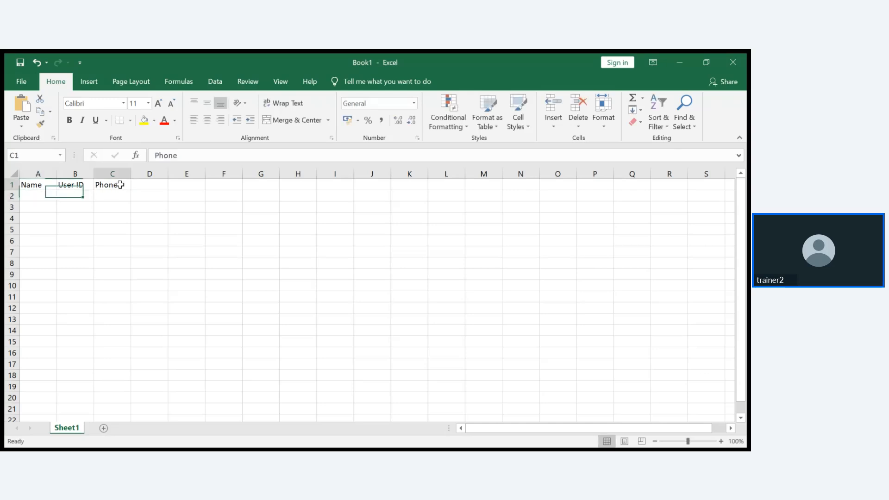
key(BackSpace)
text(Email)
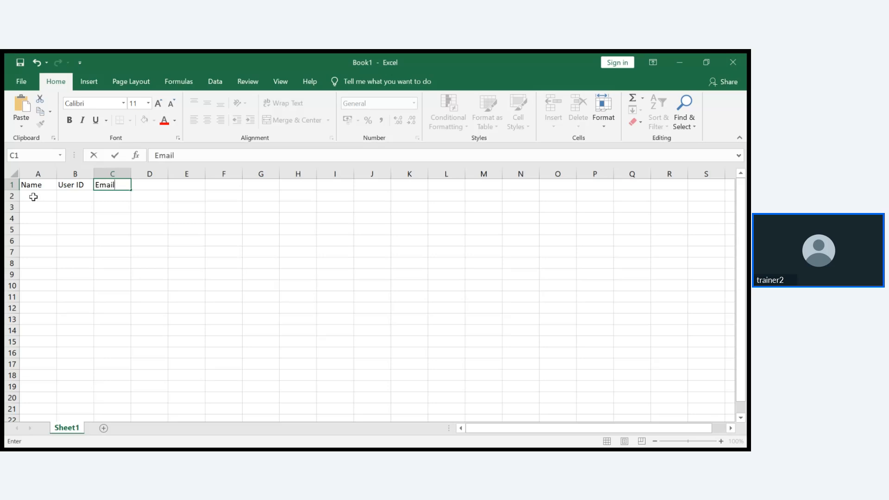
- Fill row 2 with the first employee's name, user ID SB1 and gmail address; widen column C
click(33, 197)
text(Tina)
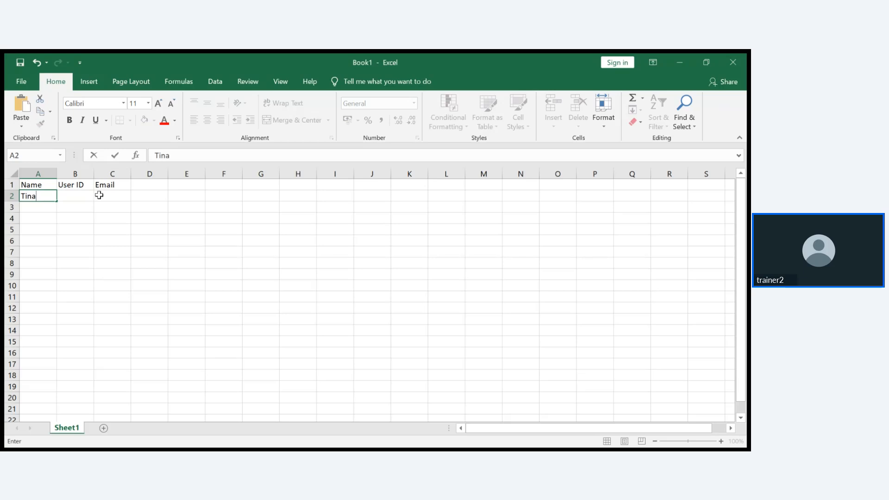
click(79, 197)
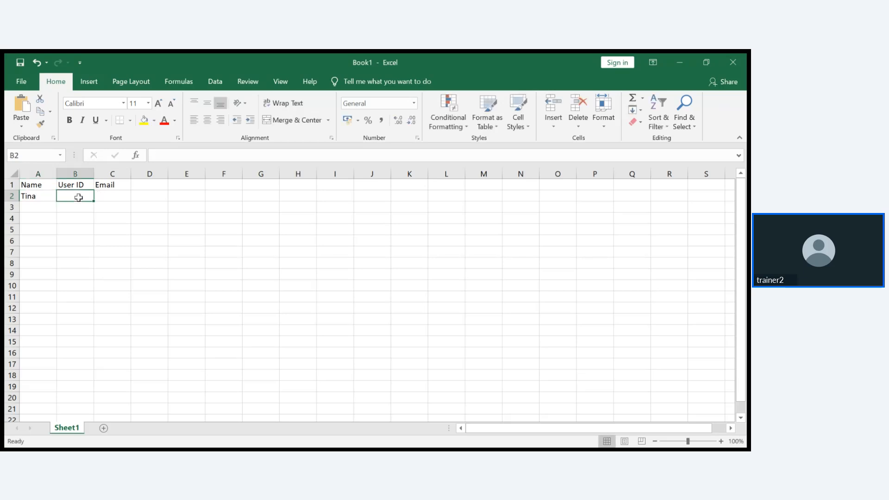
text(SB!)
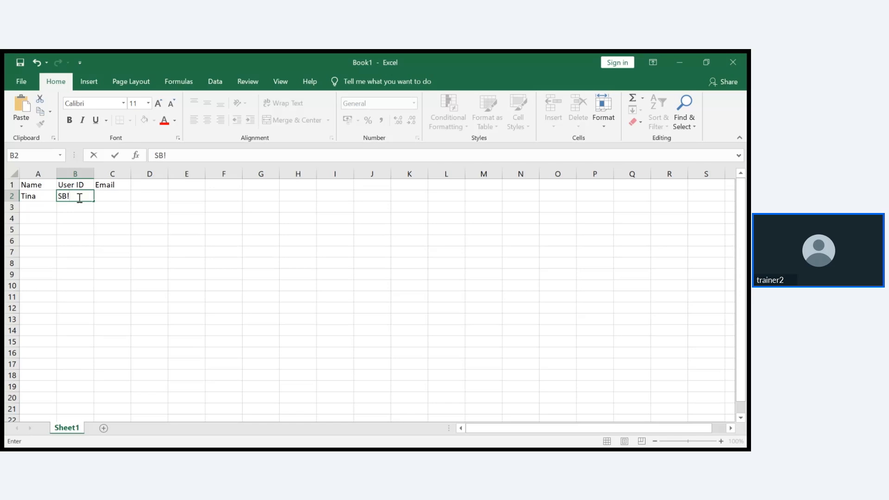
key(BackSpace)
text(1)
click(117, 197)
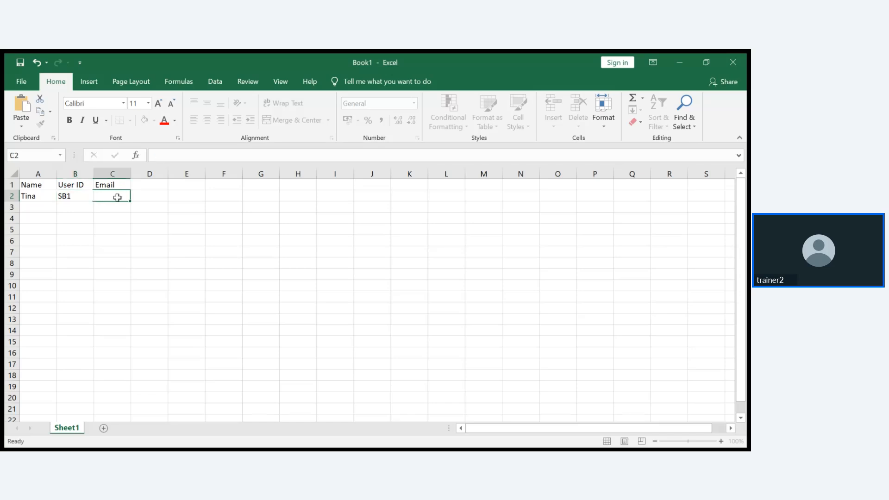
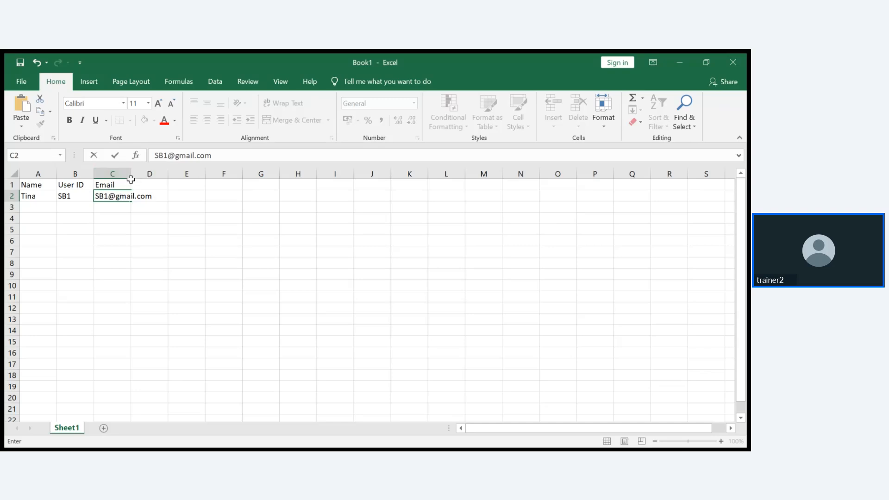
drag(131, 175, 150, 175)
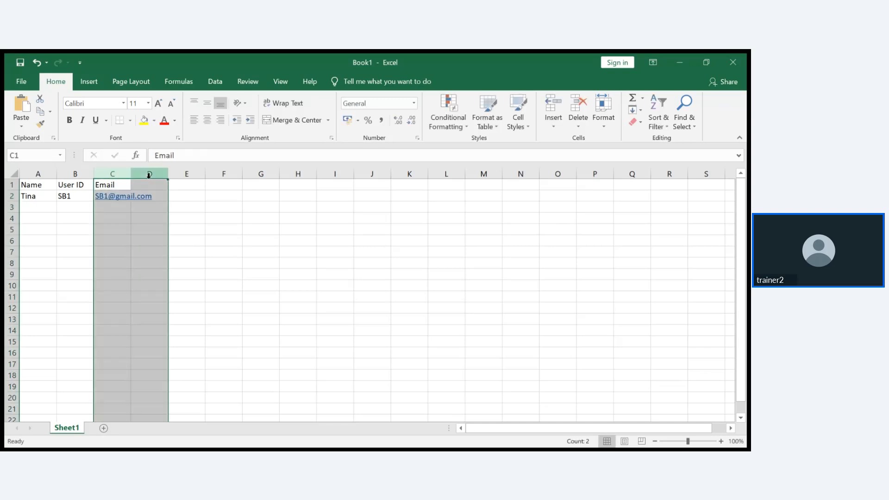
click(177, 213)
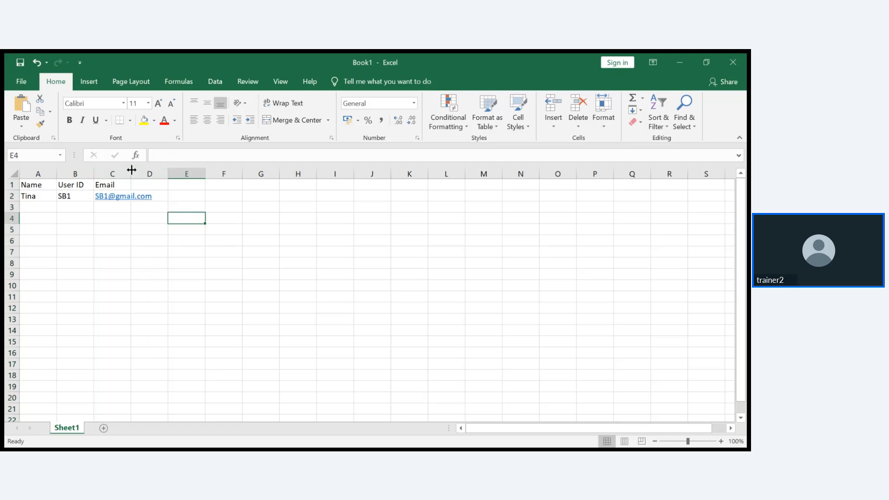
drag(132, 171, 169, 174)
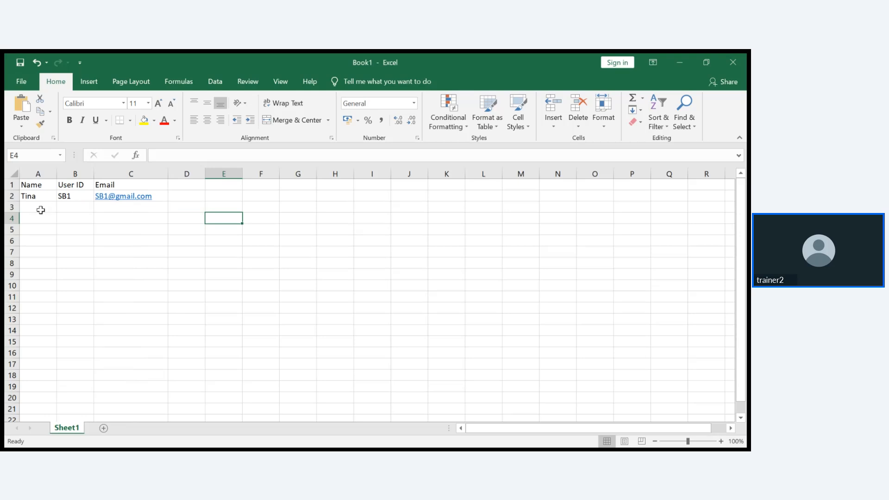
- Fill row 3 with the second employee's name, user ID SB2 and gmail address
click(41, 210)
text(Mira)
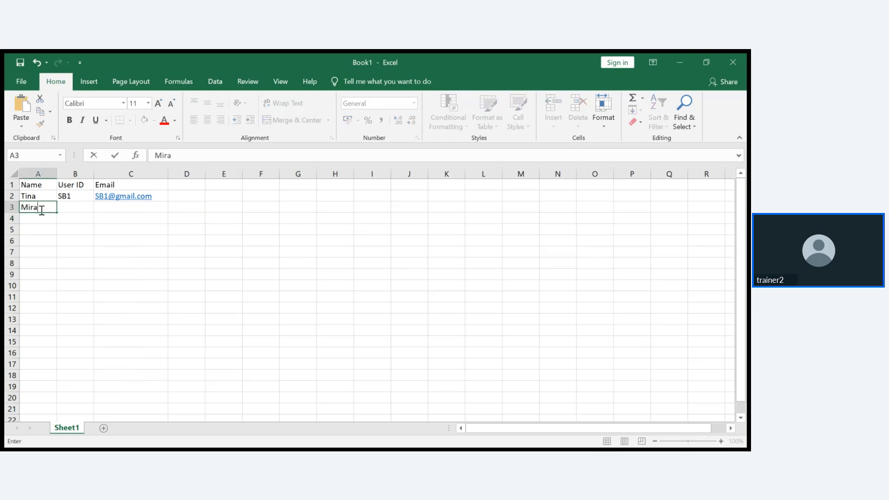
click(64, 208)
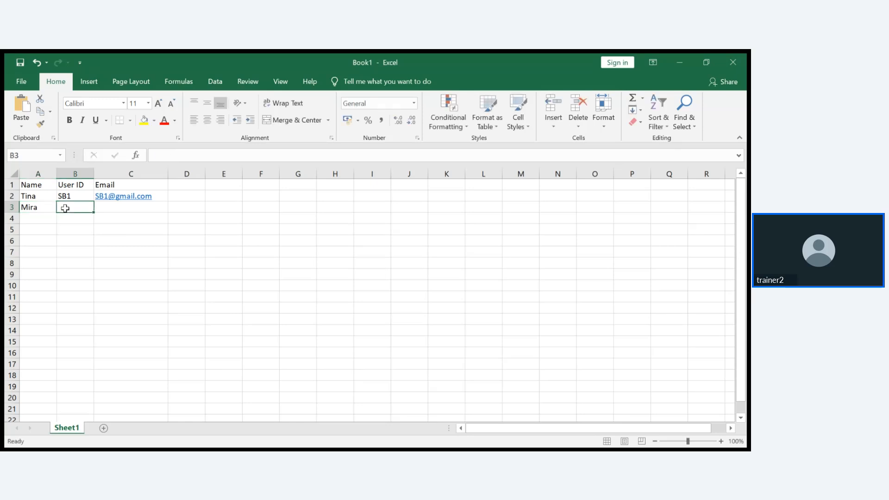
text(SB1)
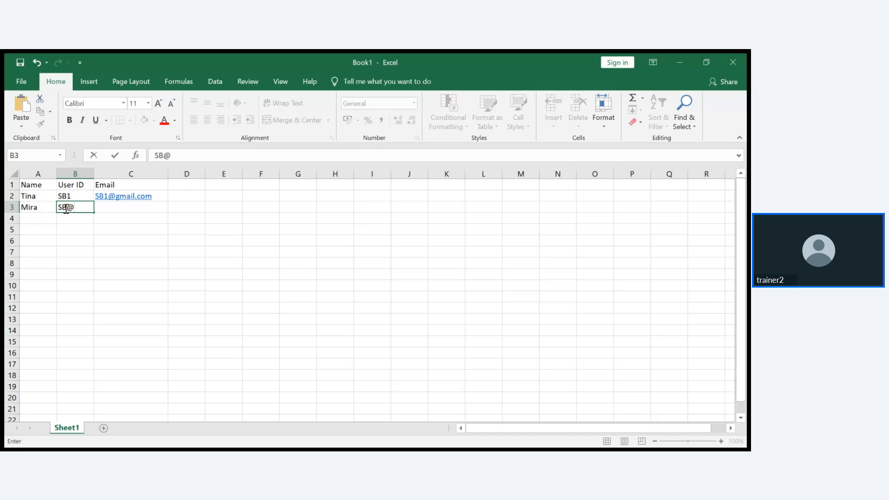
key(BackSpace)
text(2)
click(118, 211)
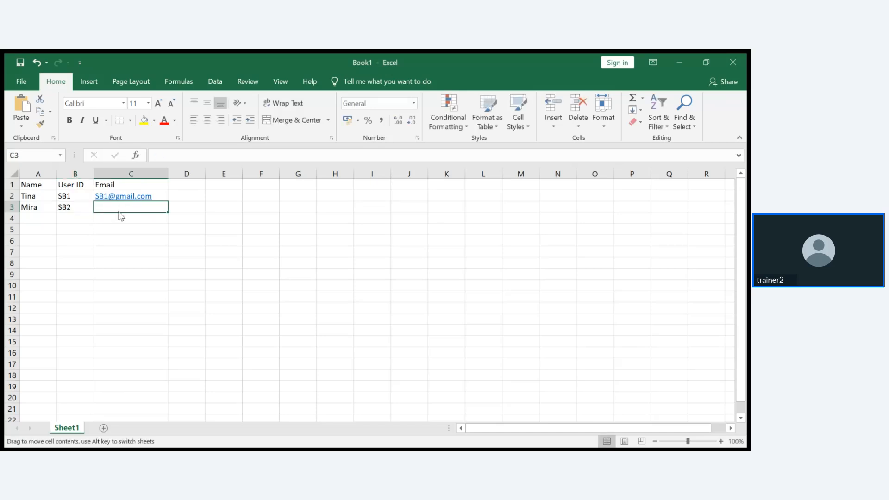
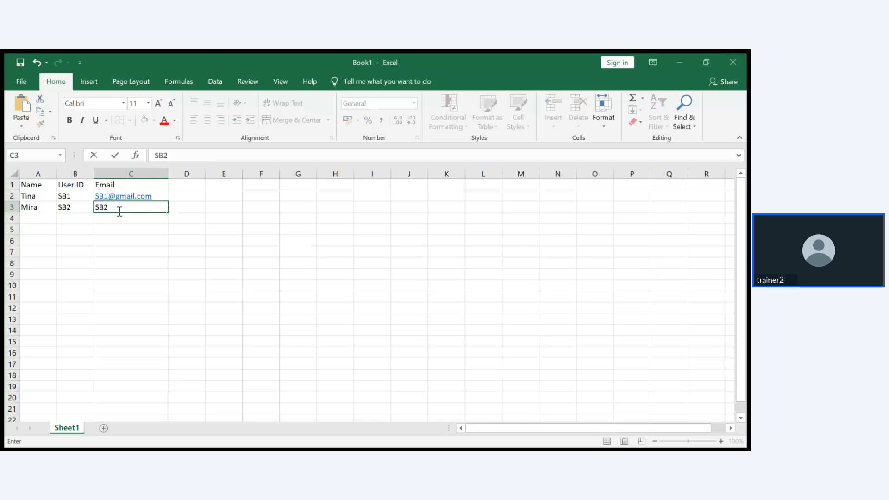
click(37, 218)
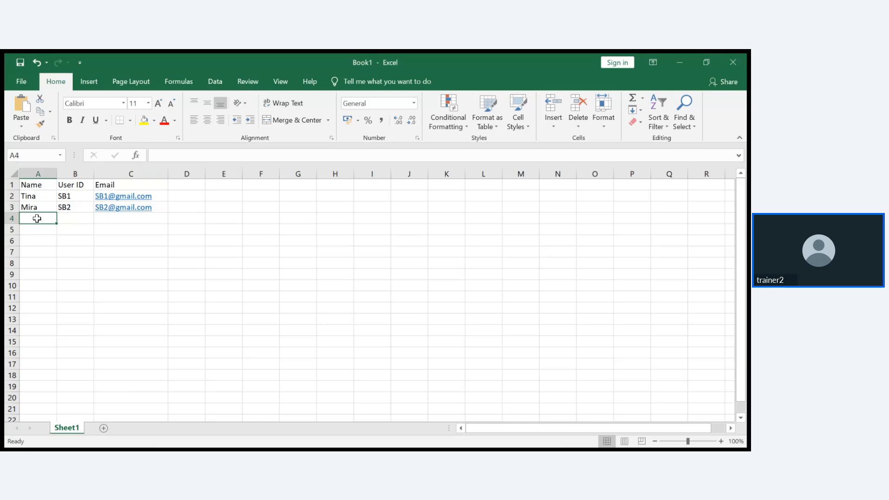
- Fill row 4 with the third employee's name, user ID SB3 and gmail address
text(Ria)
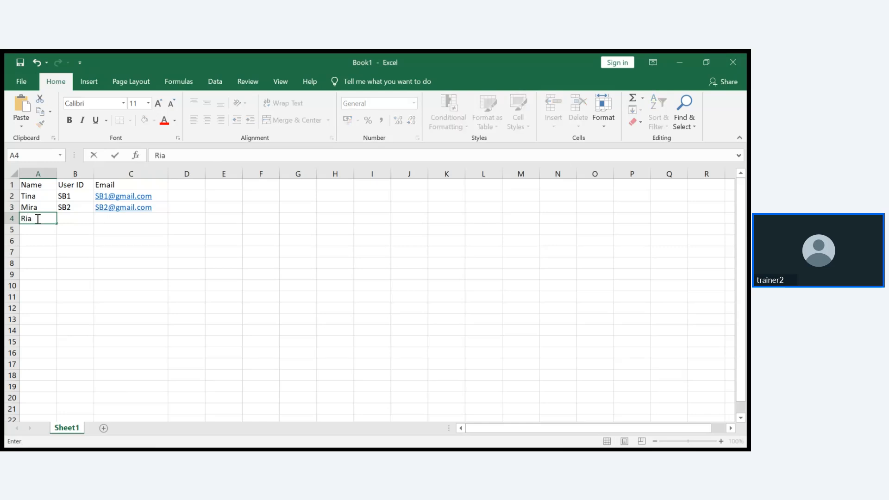
click(91, 222)
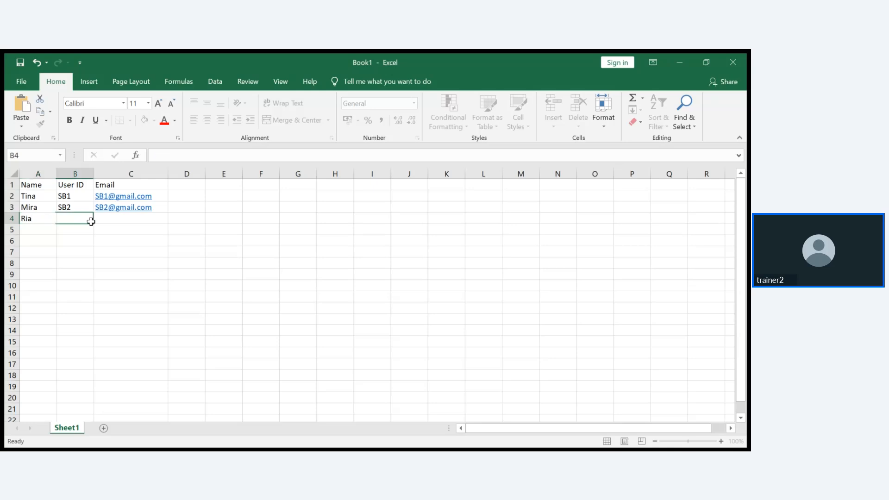
text(SB3)
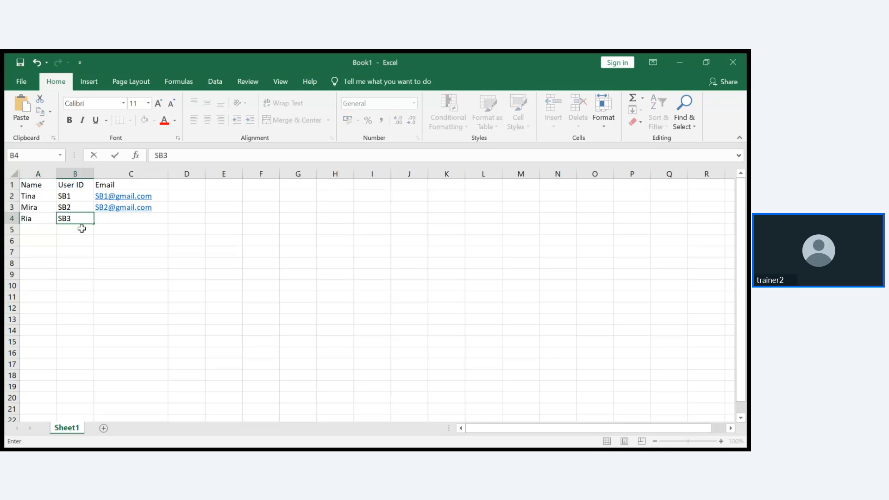
click(110, 218)
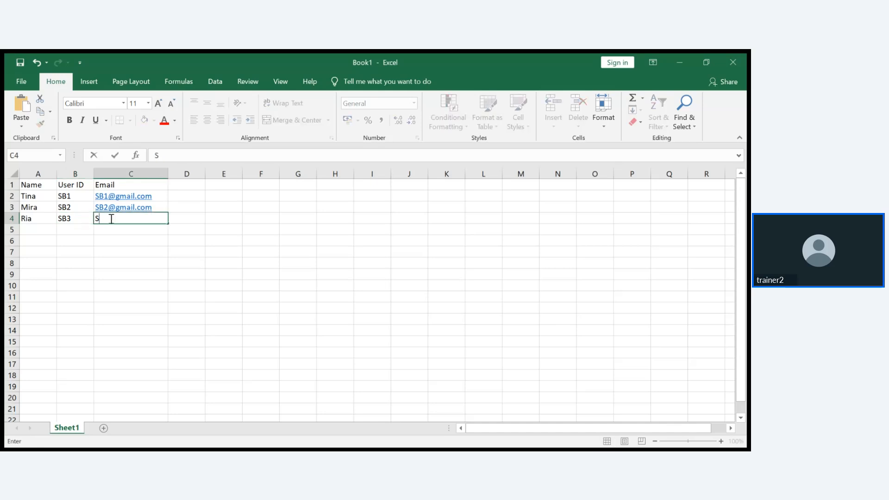
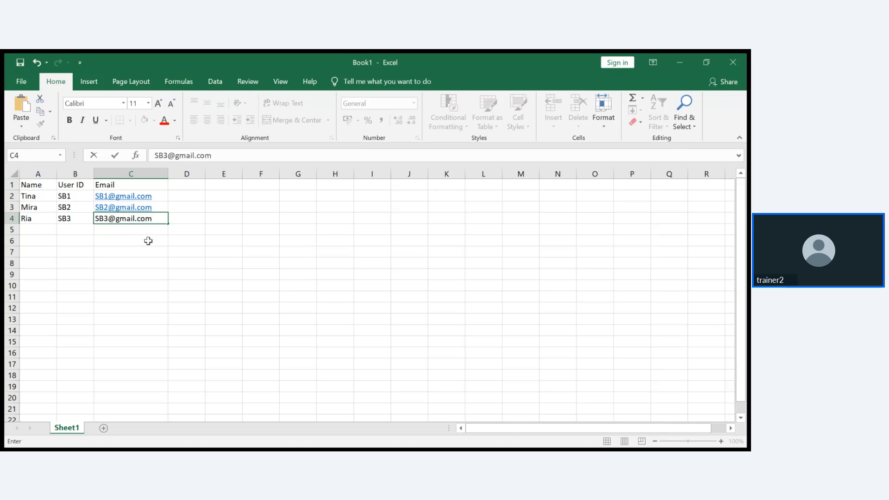
click(149, 240)
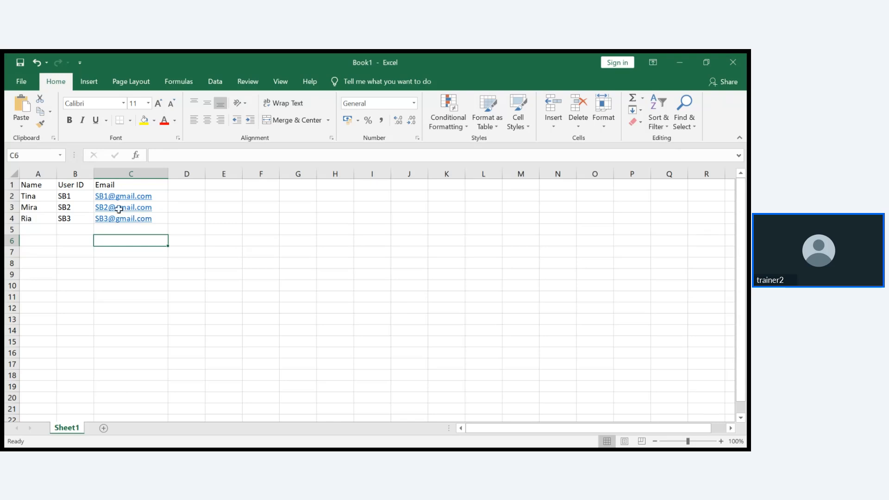
- Save the workbook as 'import example' in the Downloads folder
click(21, 82)
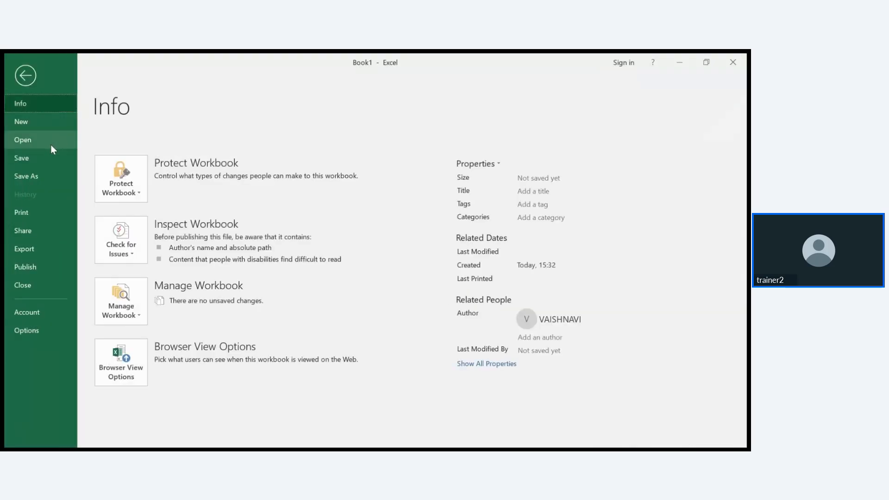
click(41, 176)
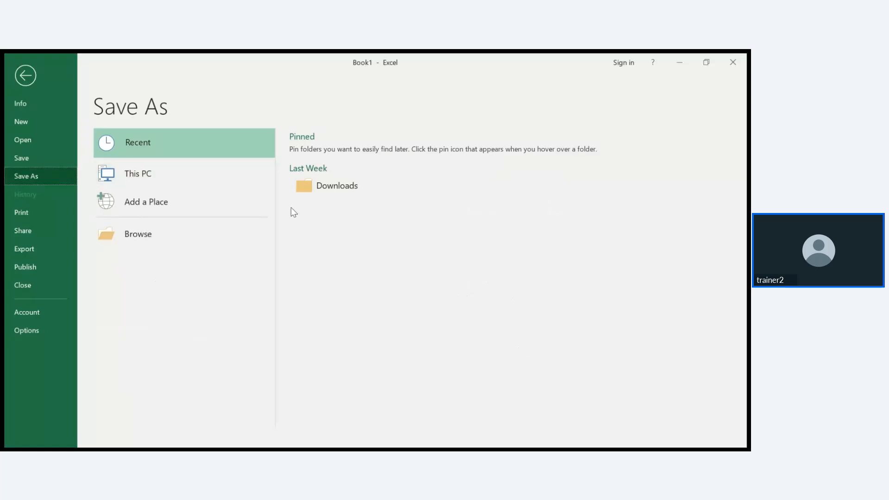
click(359, 188)
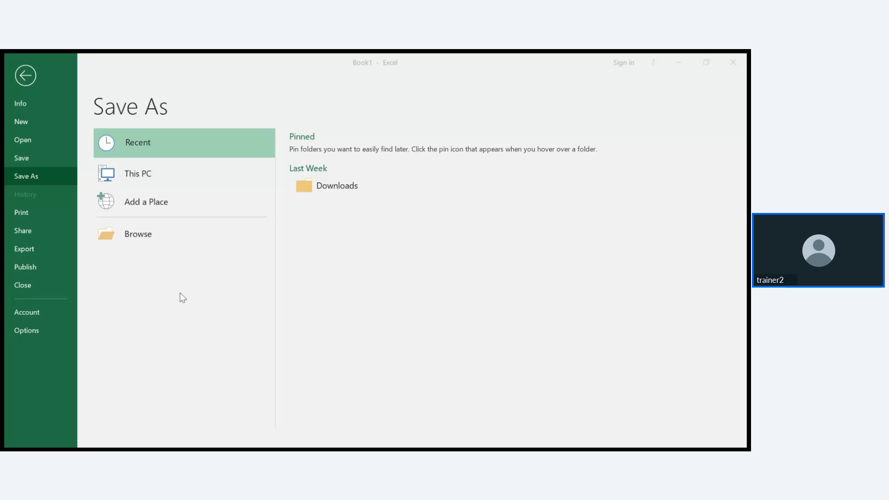
click(263, 310)
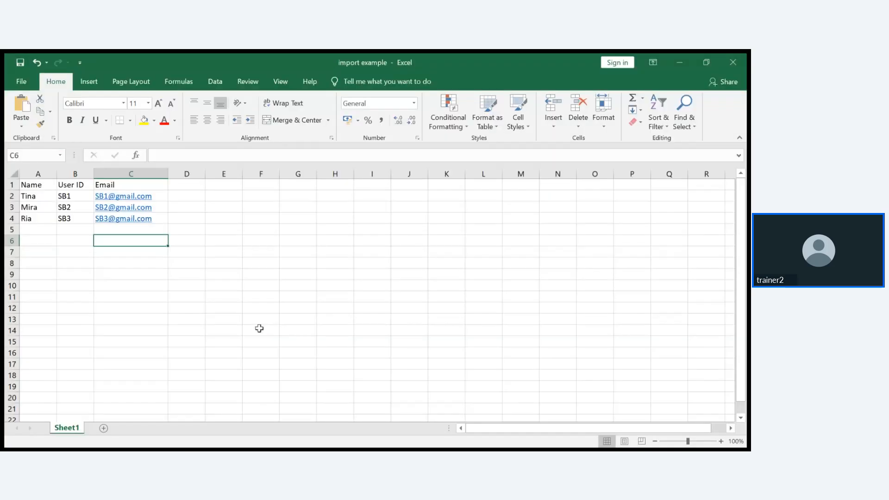
- Minimize Excel and set Load Data to create a new import set table
click(685, 59)
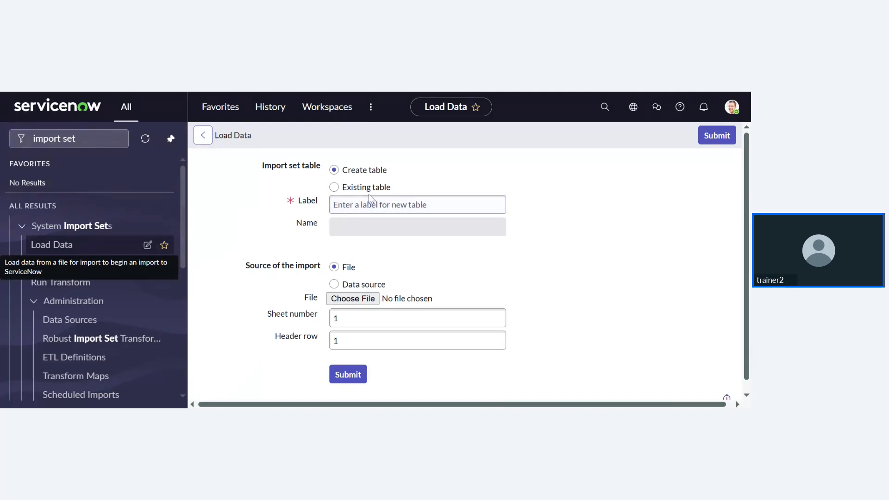
click(335, 191)
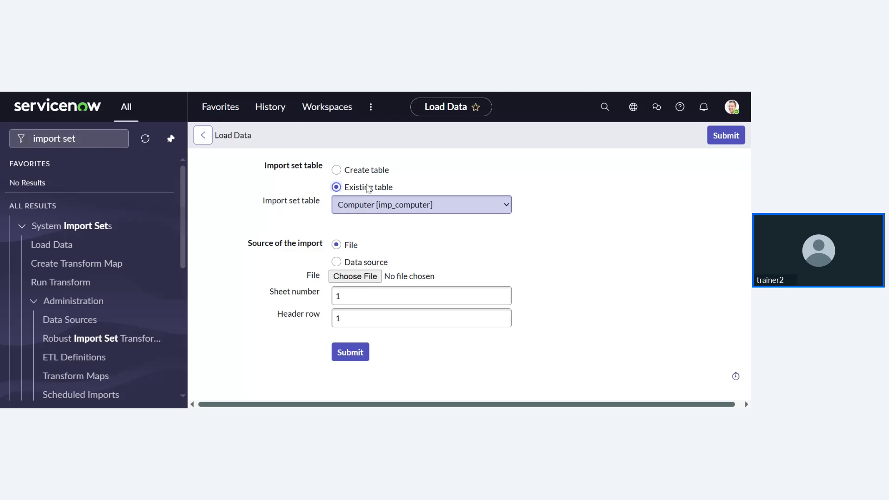
click(336, 170)
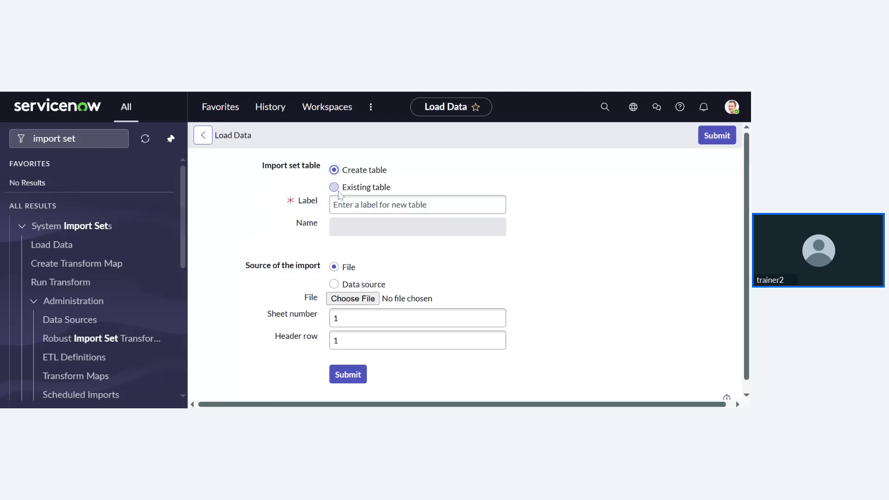
click(336, 187)
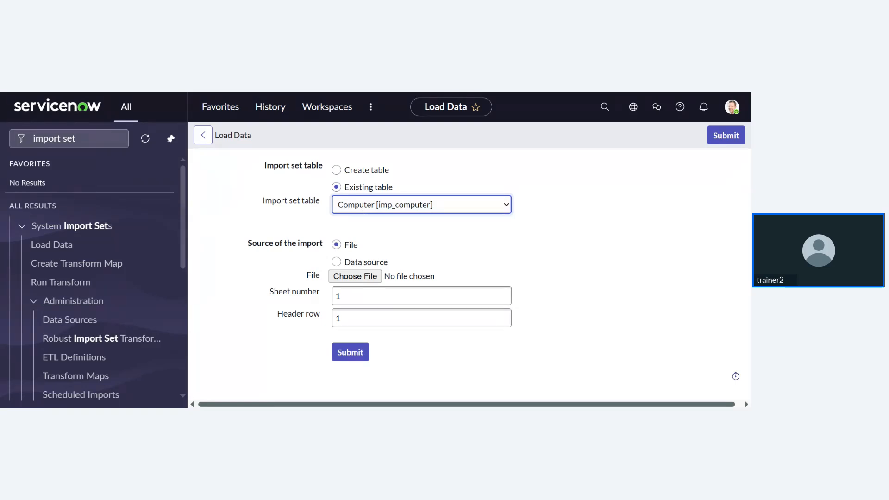
click(427, 178)
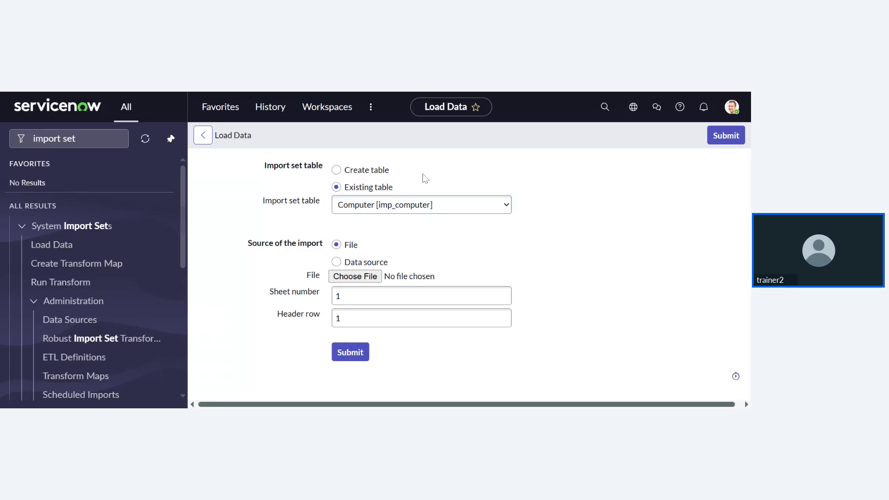
click(347, 174)
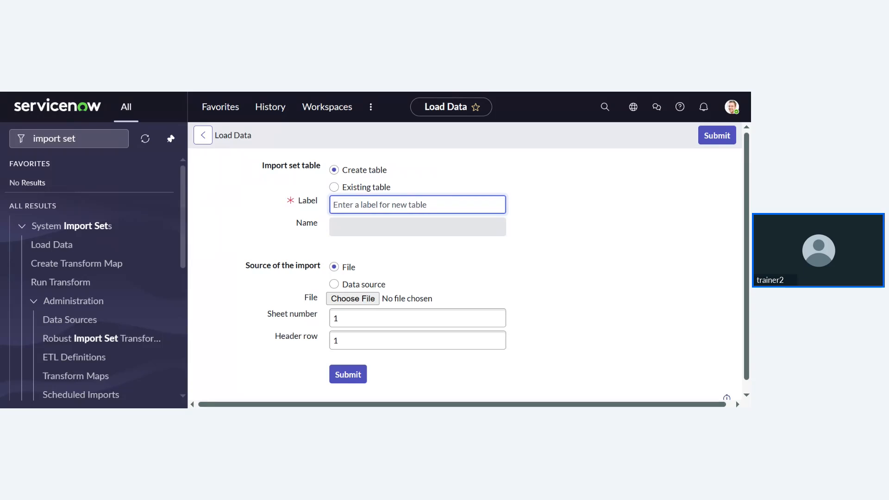
click(334, 187)
click(372, 207)
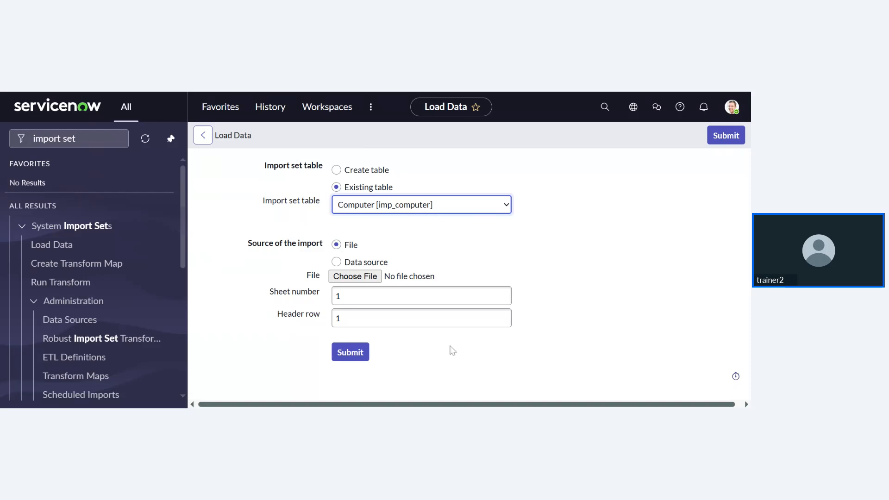
click(442, 348)
click(414, 214)
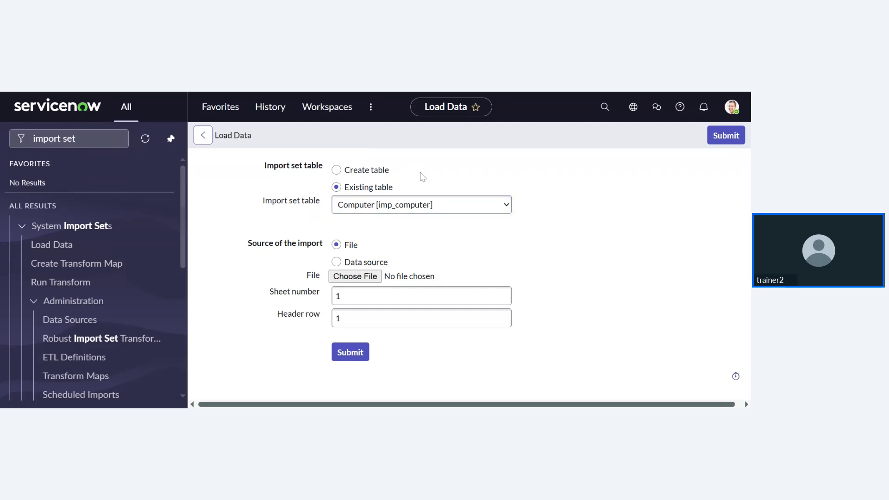
click(337, 172)
- Label the new import set table 'Sb employees'
click(361, 204)
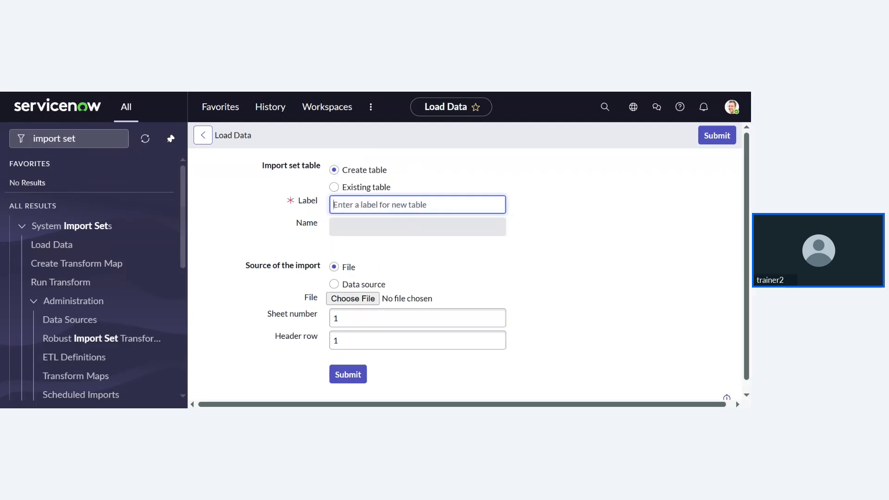
text(i)
key(BackSpace)
text(Sb)
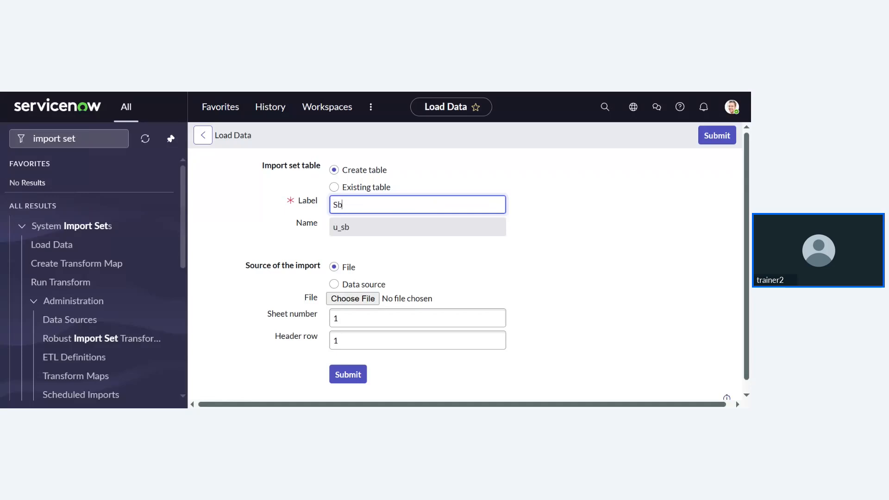
text(employess)
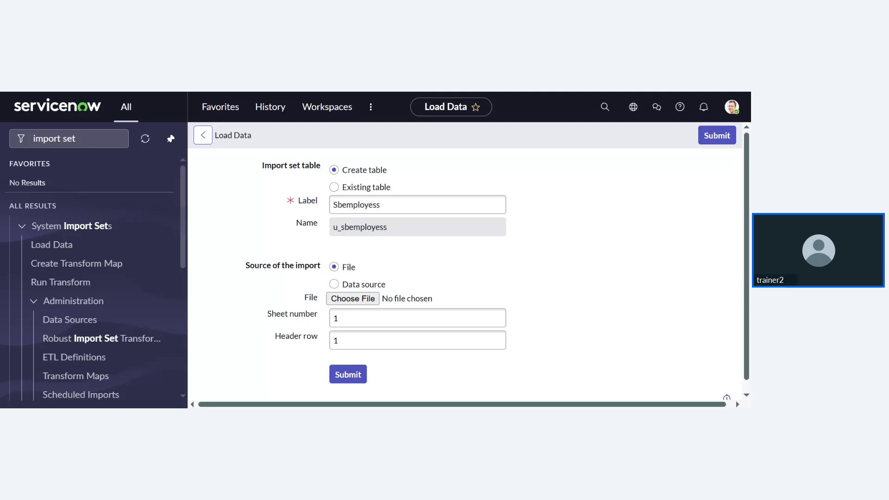
click(399, 205)
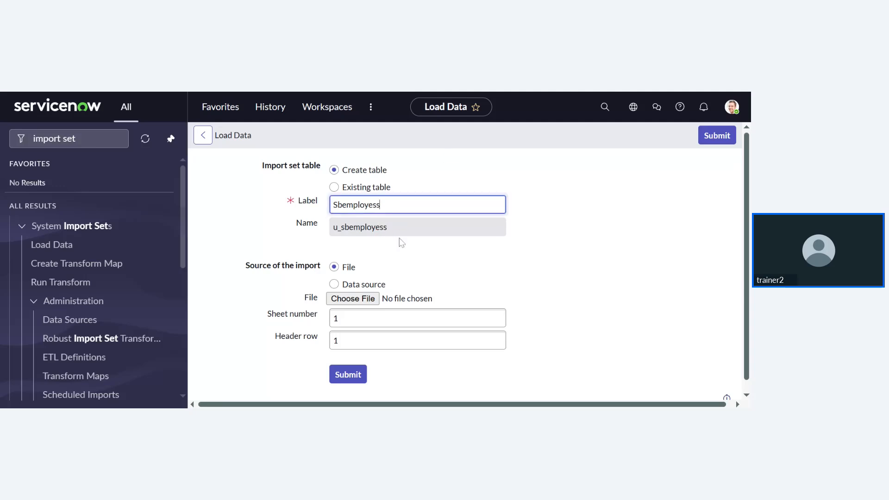
click(342, 205)
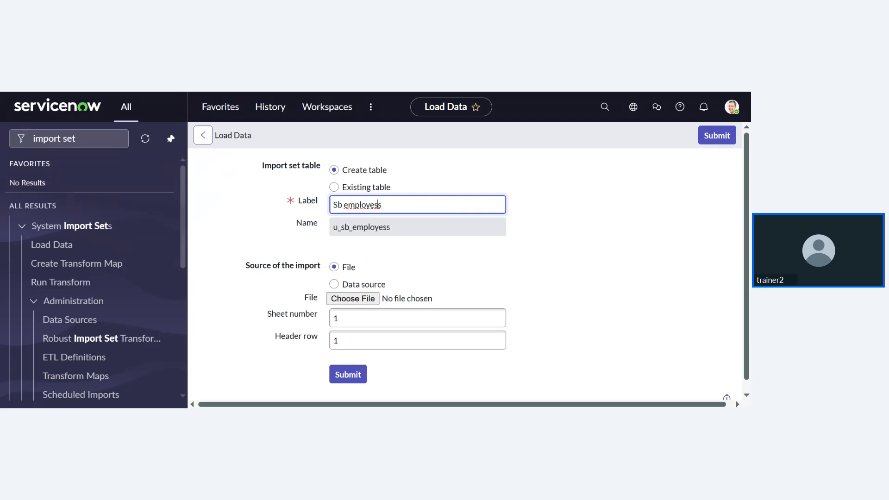
key(BackSpace)
text(e)
click(440, 284)
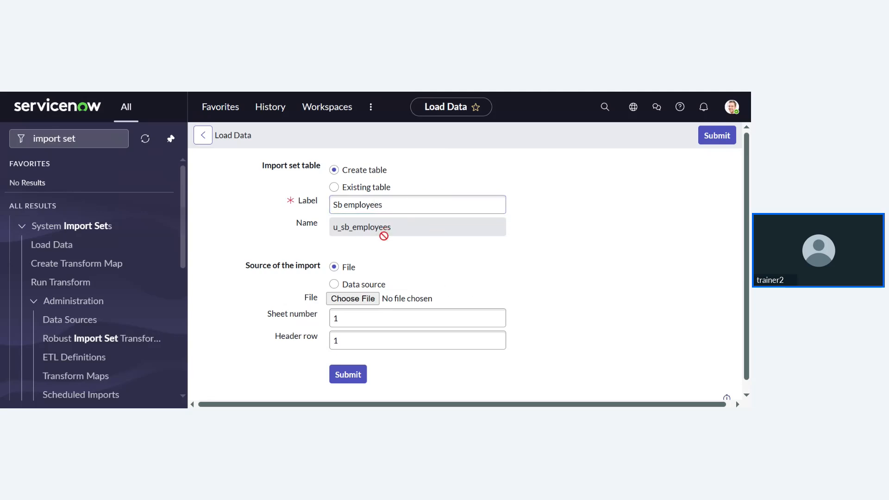
- Attach the 'import example' .xlsx file as the import source
scroll(382, 232, down, 1)
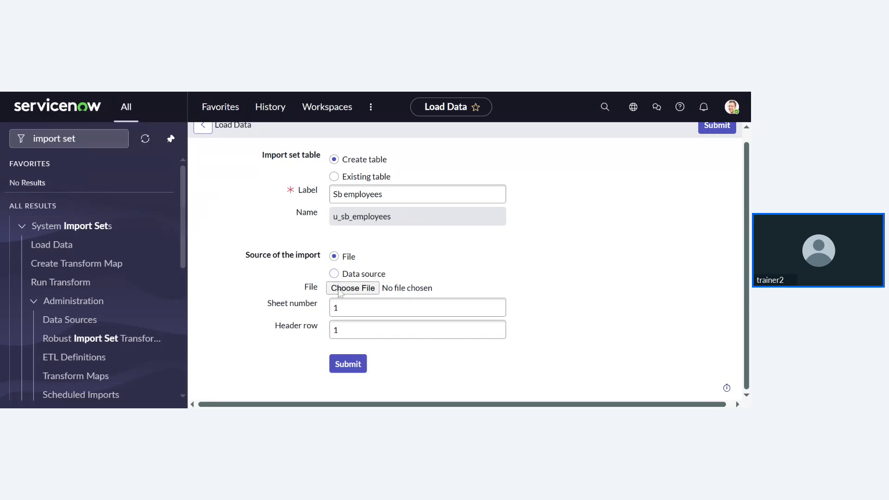
click(339, 289)
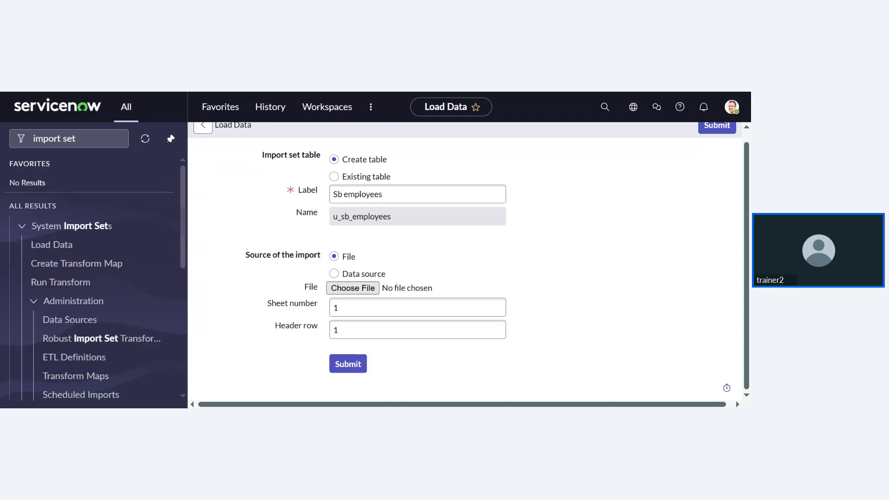
click(381, 234)
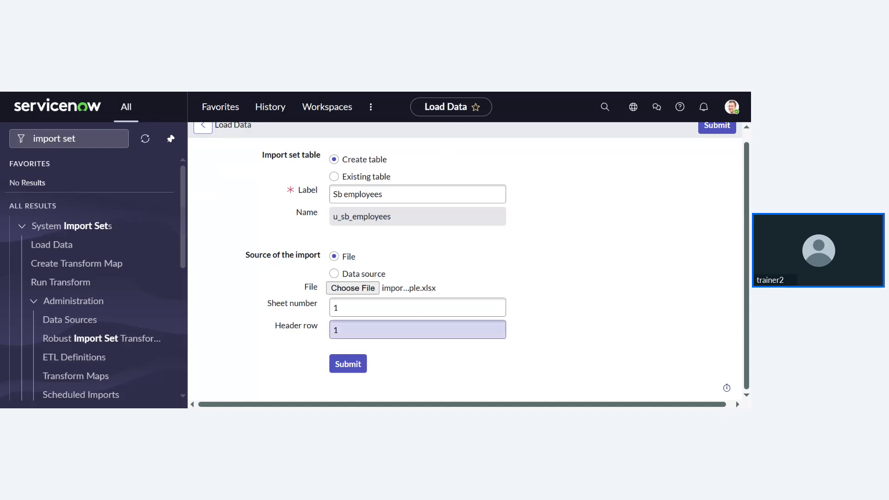
- Submit the load and wait until 3 rows are inserted into u_sb_employees
click(348, 364)
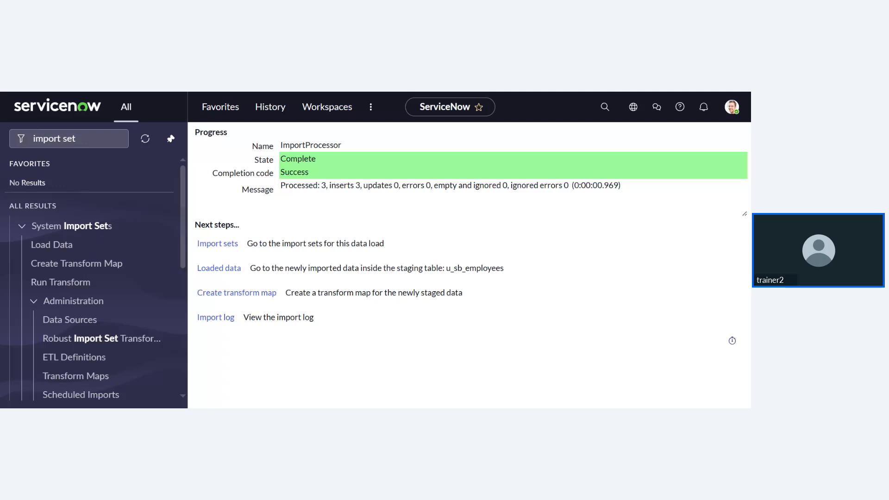
- Create a transform map from the Sb employees table named 'sb emp check'
click(241, 292)
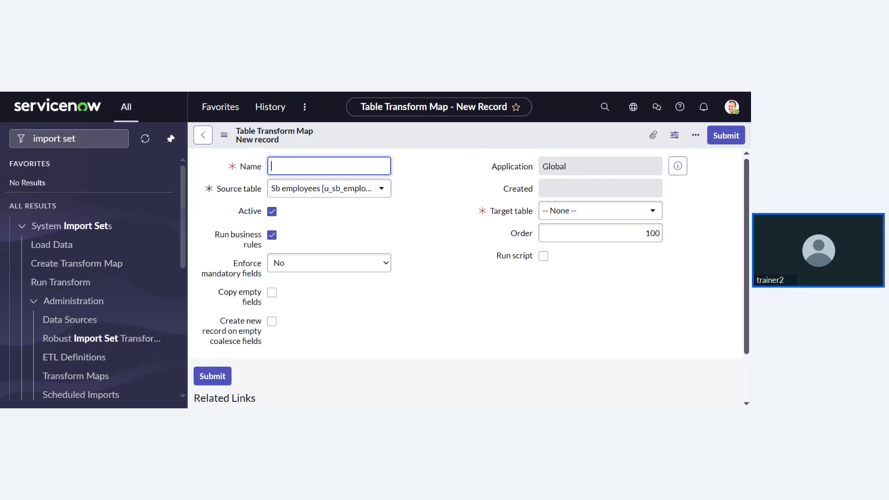
text(sb che)
key(BackSpace)
key(BackSpace)
key(BackSpace)
text(emo check)
click(302, 166)
key(BackSpace)
key(BackSpace)
key(BackSpace)
text(p c)
click(354, 234)
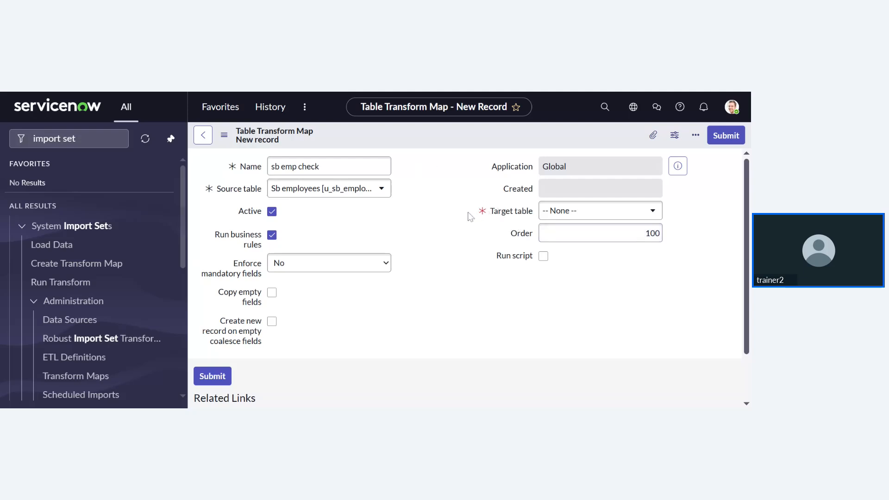
click(570, 213)
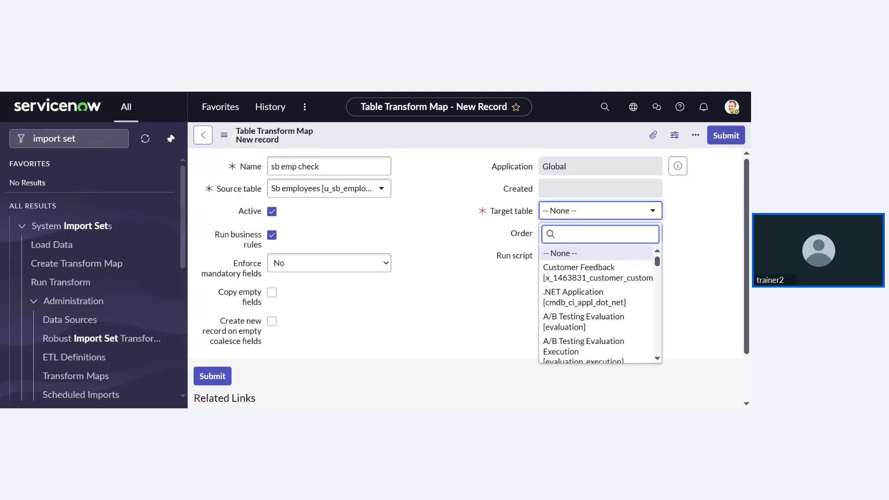
- Search for sys_user and pick User [sys_user] as the target table
text(user)
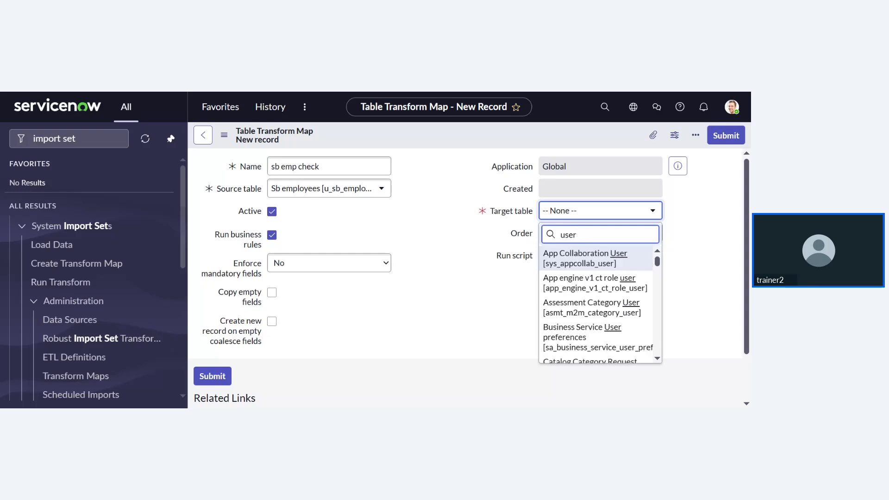
text( tab)
key(BackSpace)
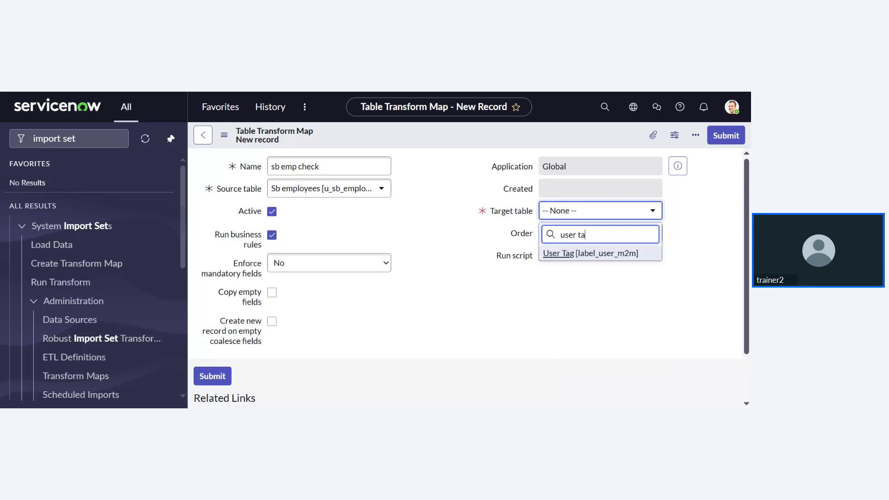
key(BackSpace)
key(BackSpace)
key(BackSpace)
key(BackSpace)
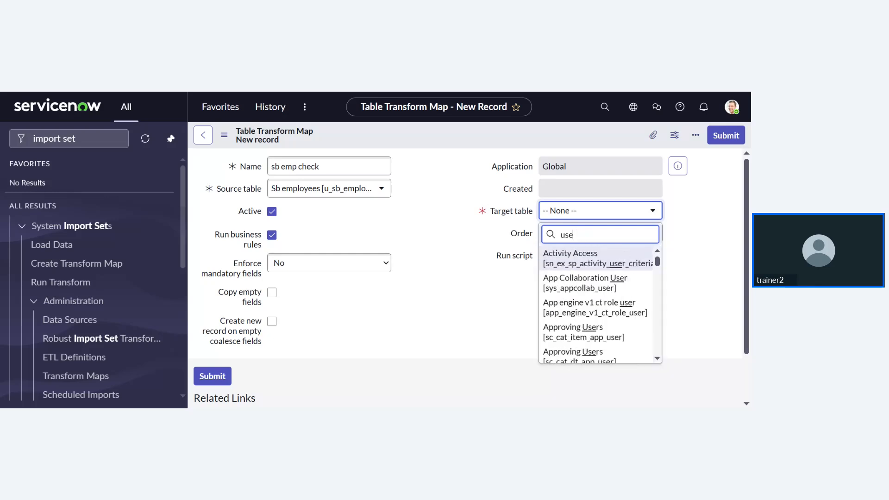
key(BackSpace)
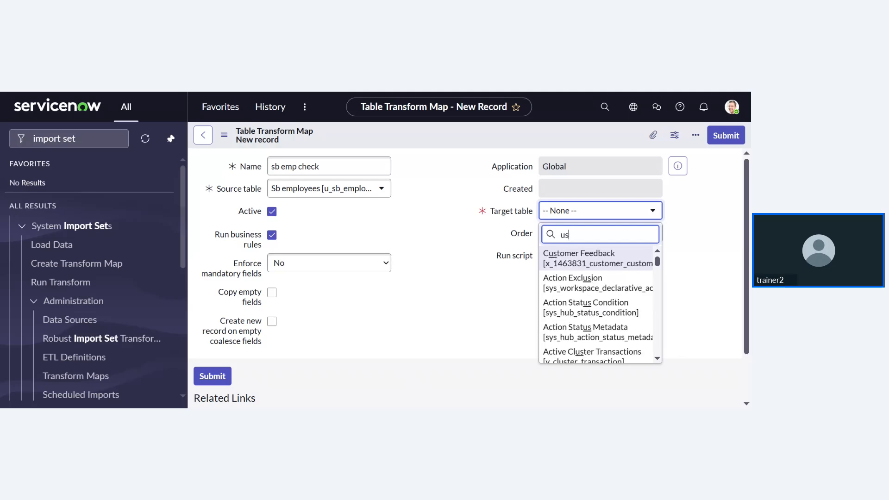
key(BackSpace)
key(BackSpace)
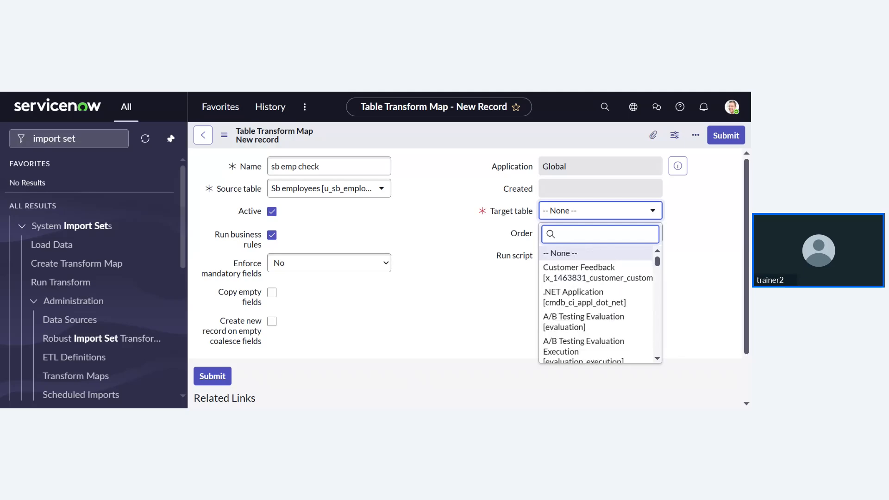
text(sys_u)
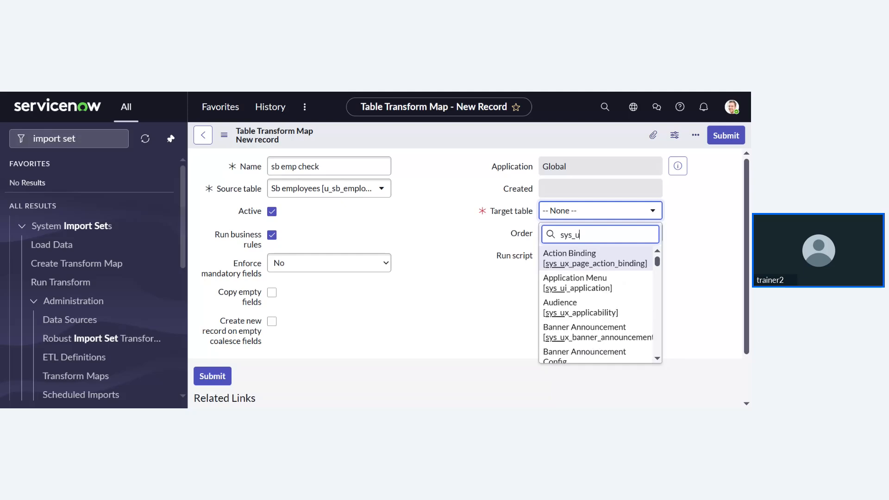
text(ser)
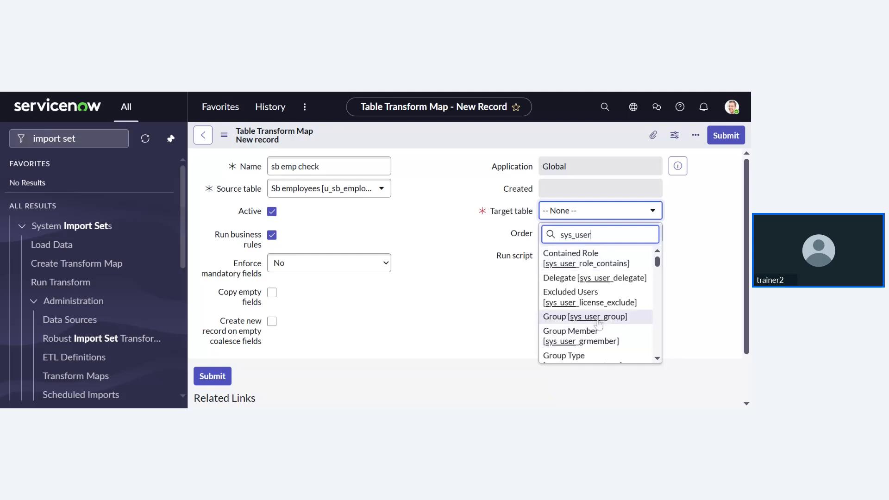
scroll(599, 325, down, 1)
scroll(598, 326, down, 8)
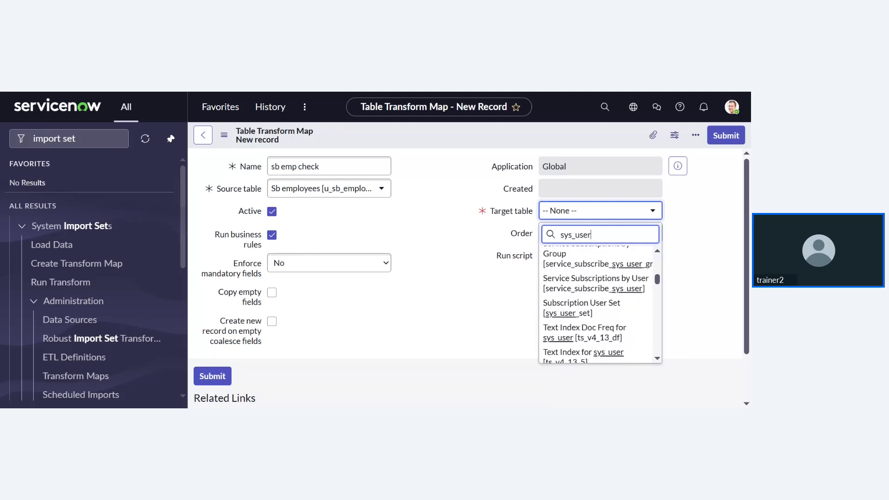
scroll(599, 326, down, 6)
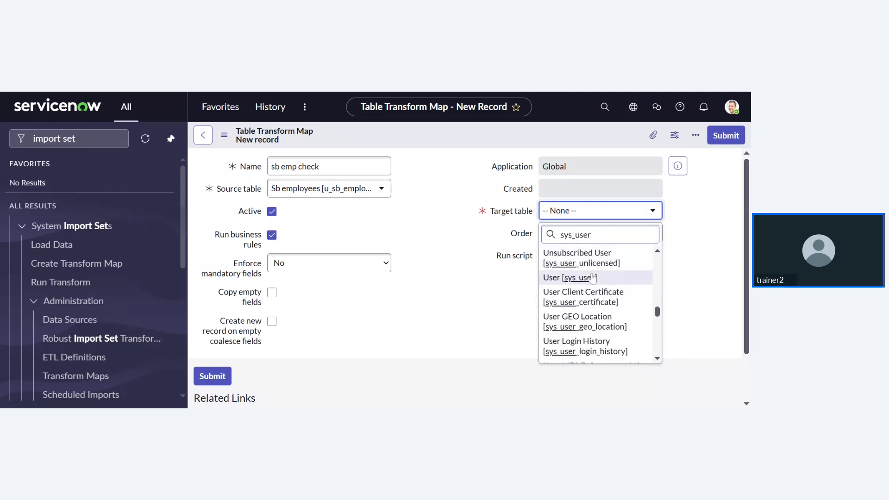
click(592, 277)
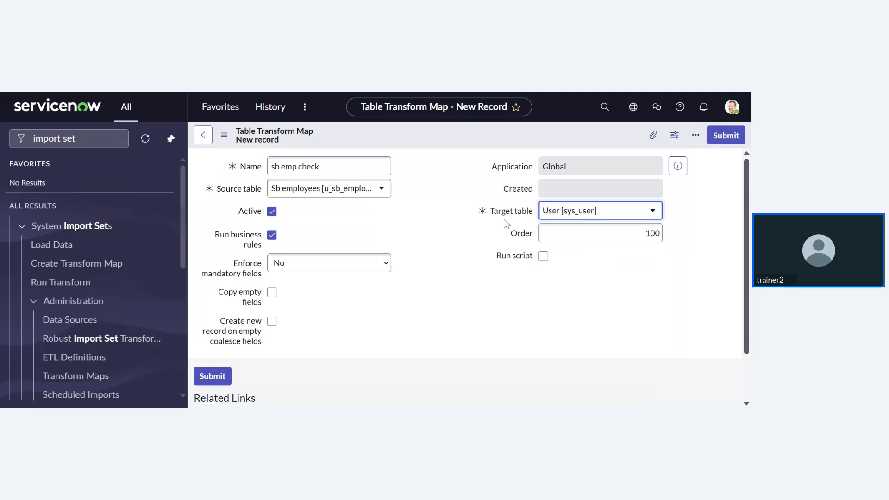
click(542, 105)
scroll(369, 298, down, 1)
scroll(362, 308, up, 1)
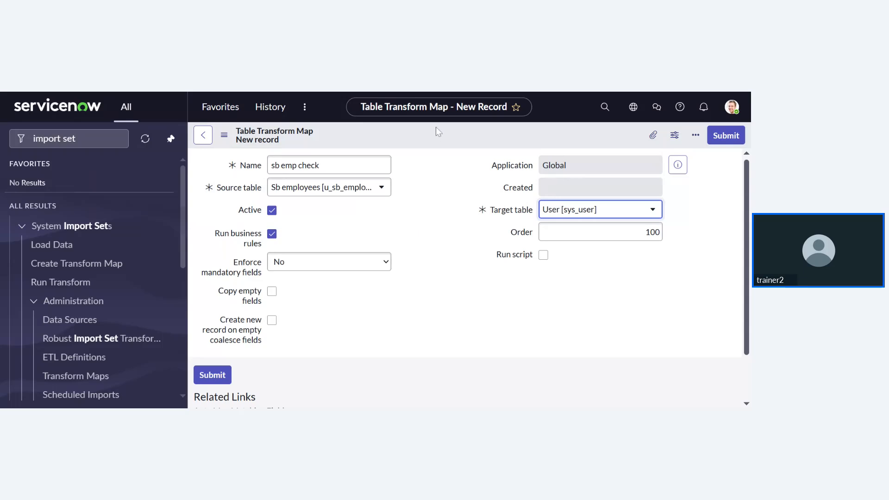
- Save the transform map record via the form header's context menu
right_click(403, 138)
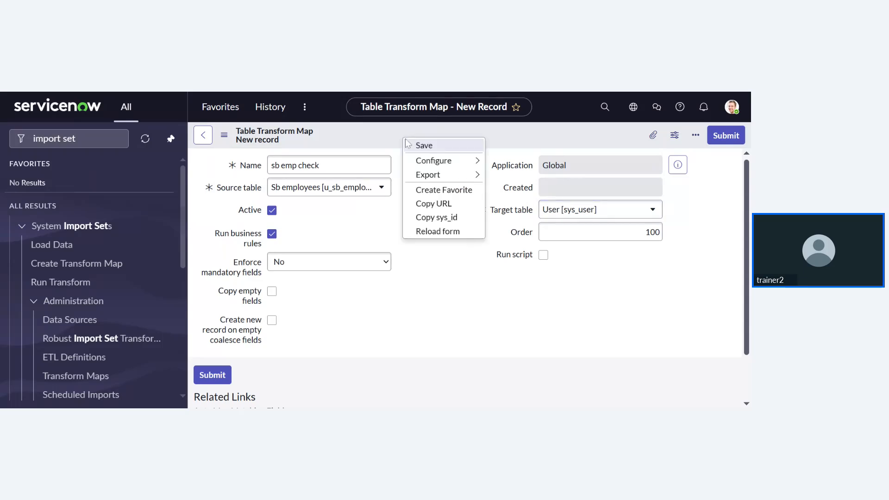
click(412, 142)
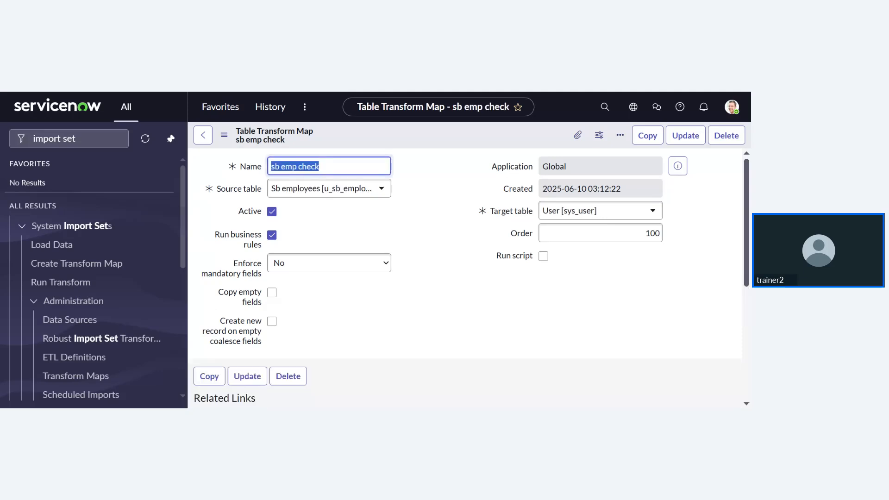
click(452, 278)
scroll(452, 278, down, 3)
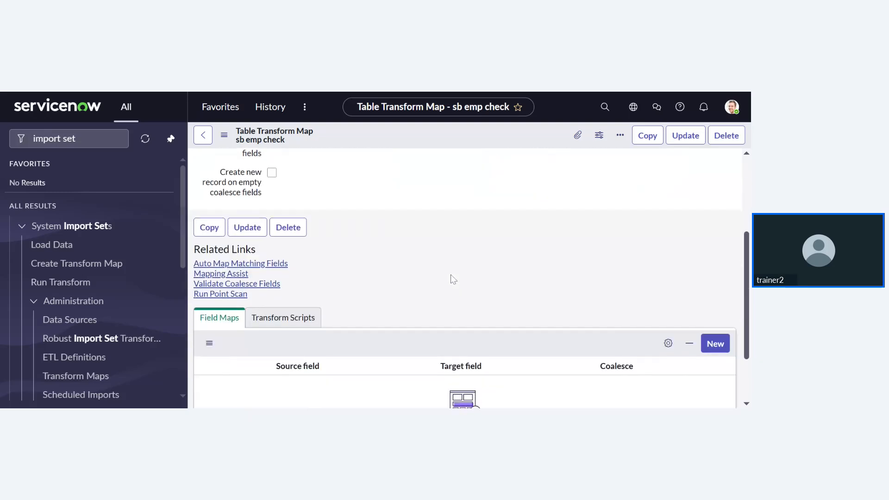
scroll(451, 275, down, 2)
scroll(451, 275, up, 1)
scroll(451, 275, down, 1)
scroll(451, 275, up, 2)
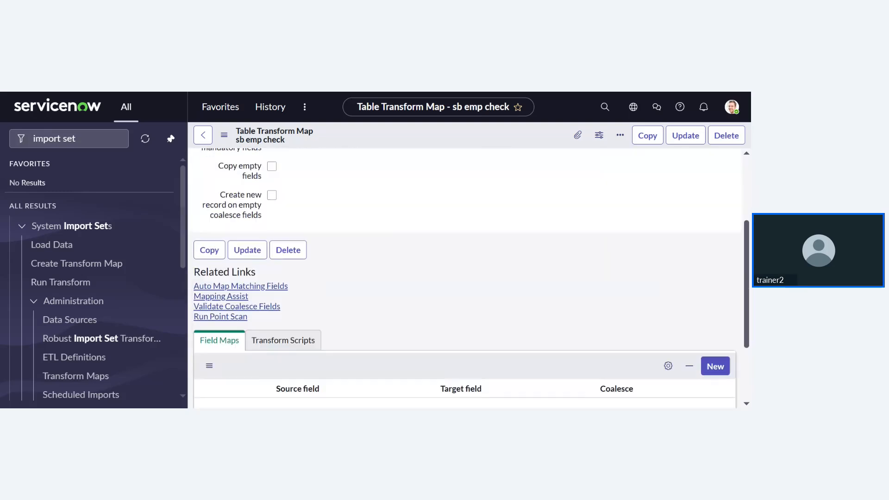
scroll(465, 278, up, 1)
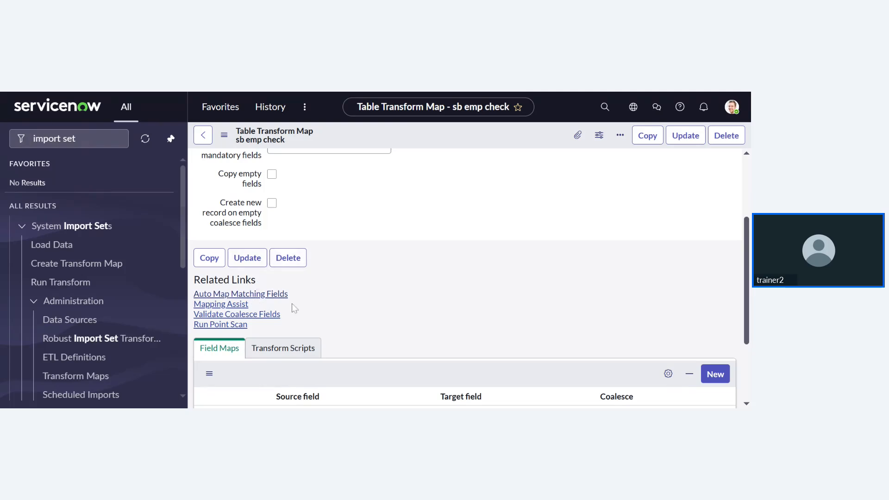
scroll(292, 304, down, 1)
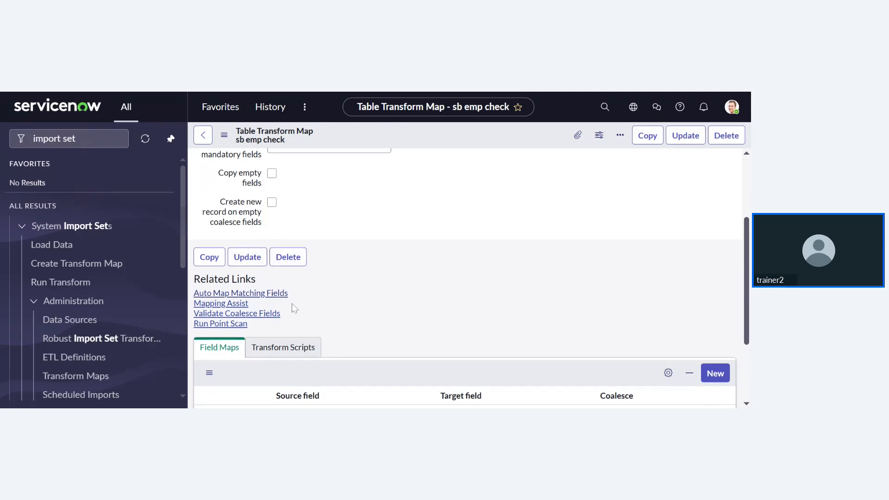
- Open Mapping Assist and scroll through the Sb employees source fields
click(236, 303)
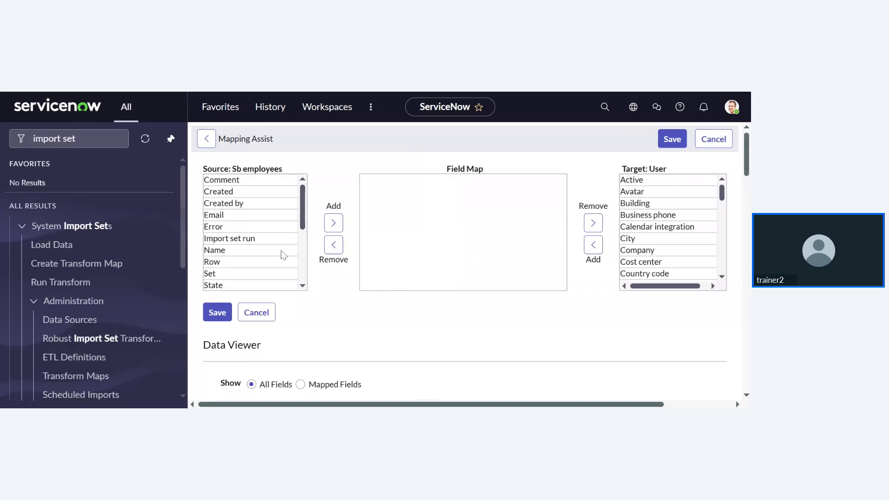
scroll(239, 252, down, 5)
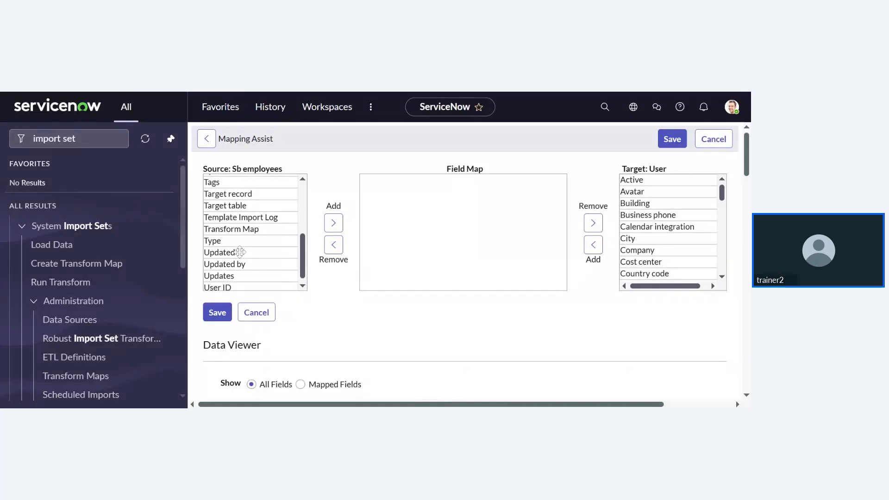
scroll(240, 241, up, 5)
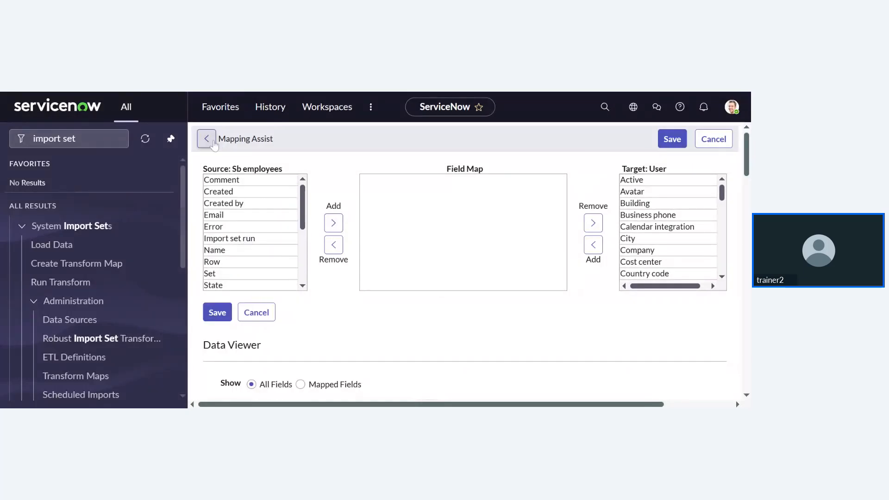
- Auto-map matching fields on 'sb emp check', creating u_email→email and u_user_id→user_name field maps
click(213, 144)
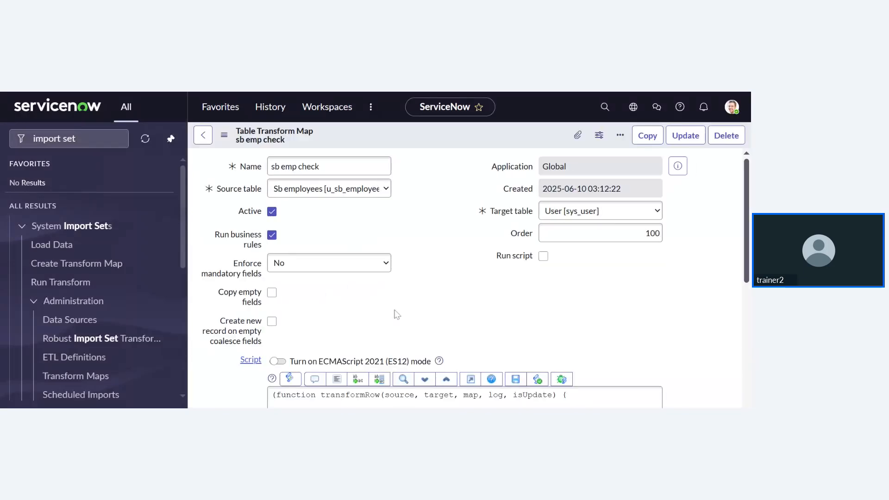
scroll(397, 312, down, 5)
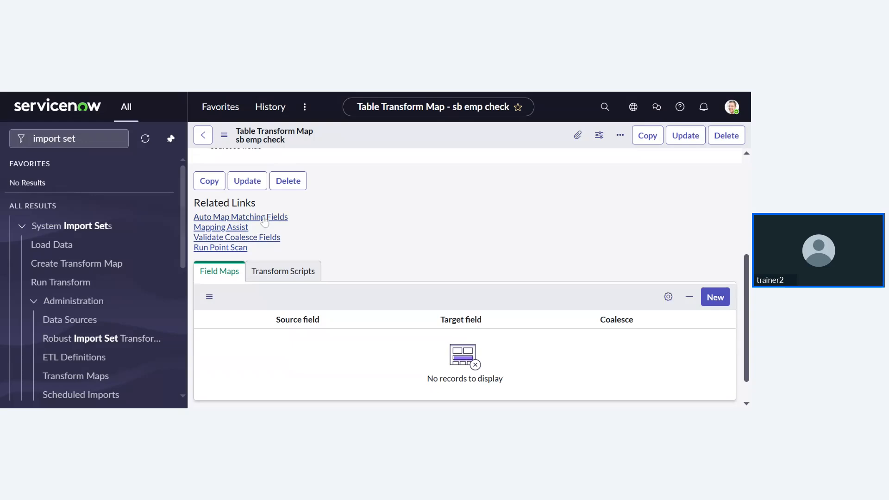
click(264, 217)
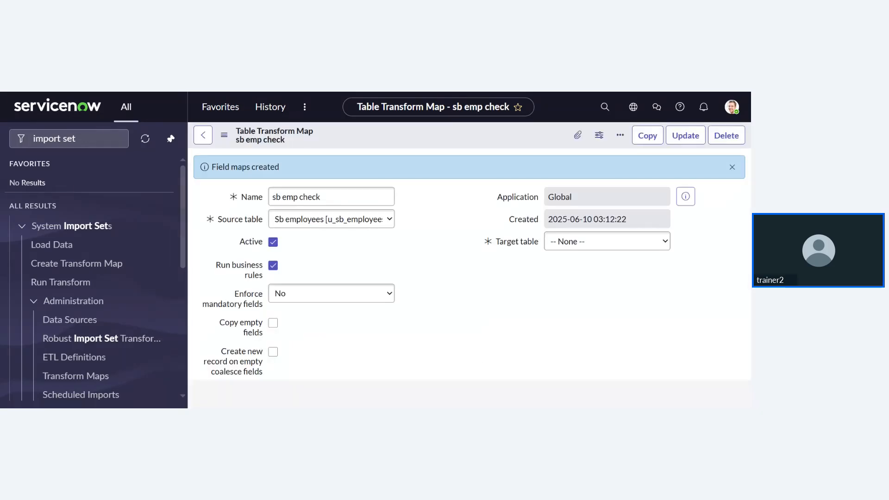
scroll(421, 224, down, 1)
scroll(421, 224, down, 5)
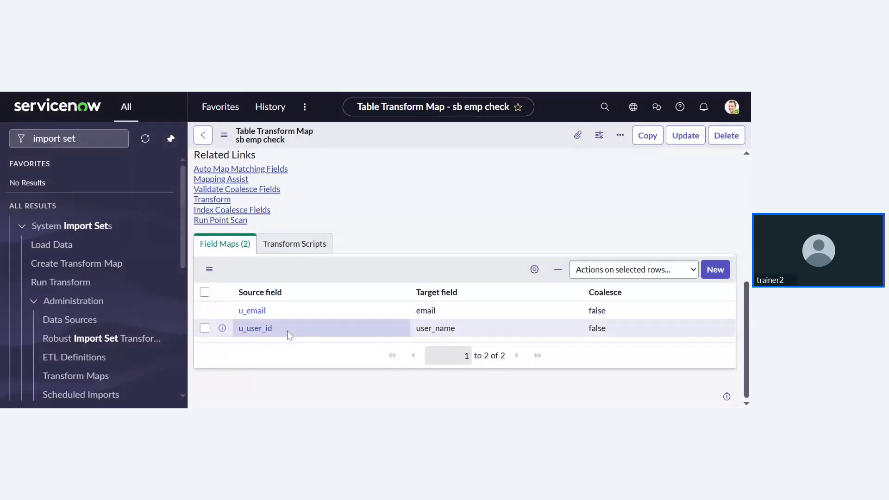
scroll(299, 288, up, 1)
scroll(299, 288, down, 1)
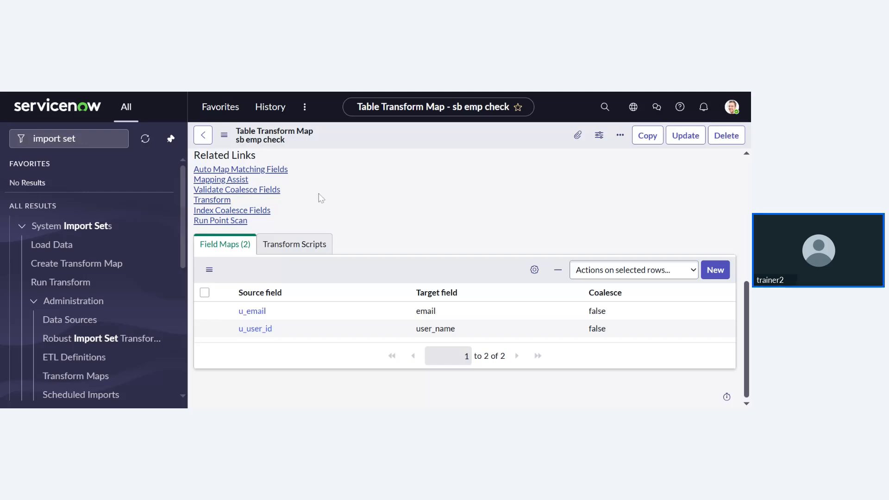
scroll(319, 197, up, 5)
scroll(352, 242, down, 1)
scroll(370, 241, down, 2)
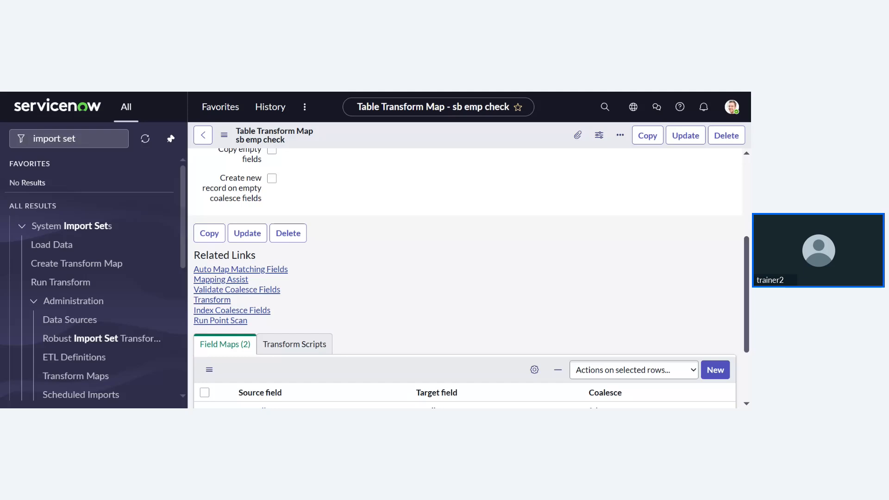
scroll(389, 232, down, 3)
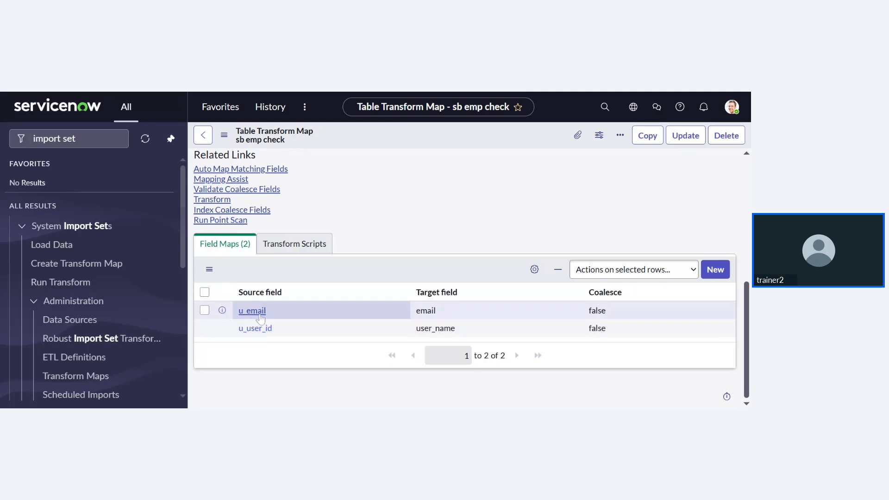
scroll(367, 263, up, 1)
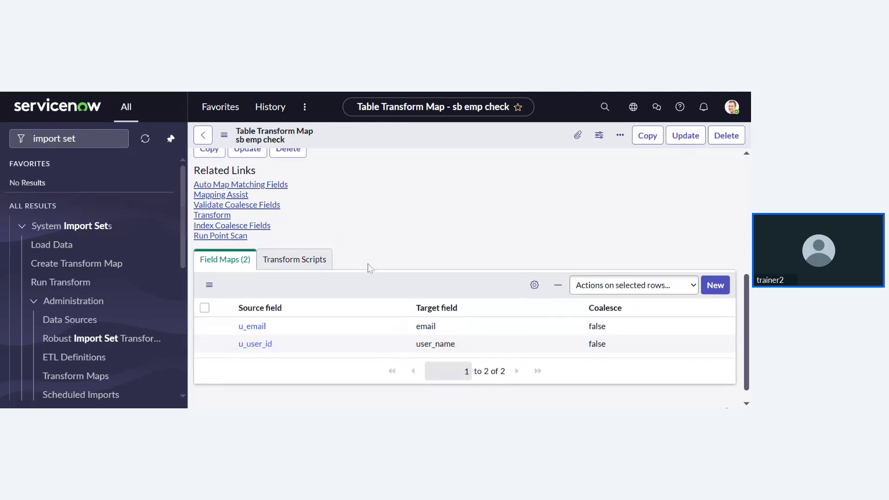
scroll(368, 263, up, 1)
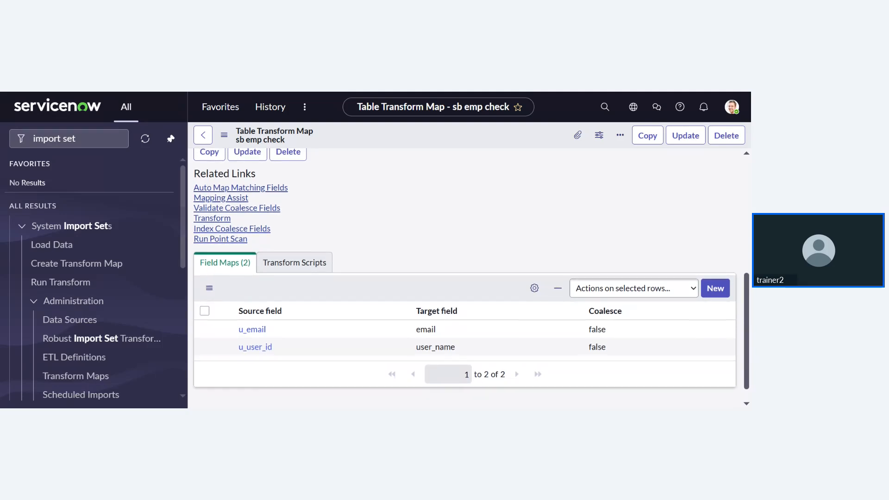
scroll(367, 263, up, 5)
click(435, 90)
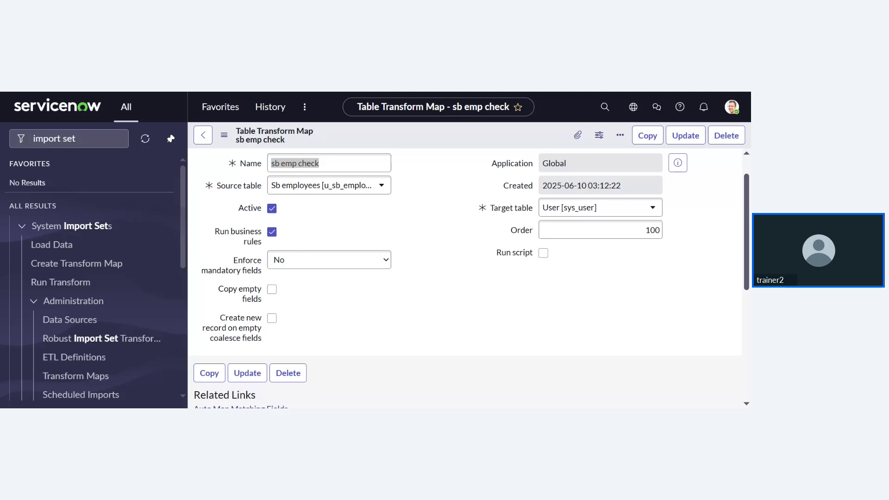
- Scroll down to the Related Links and the u_email→email and u_user_id→user_name field maps
scroll(458, 294, down, 4)
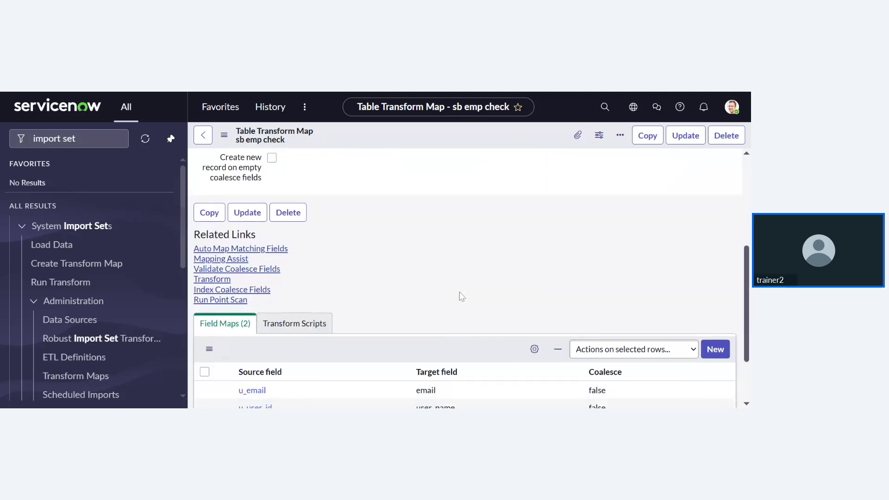
- Open Mapping Assist for Sb employees → User and review the source and target field lists
click(235, 257)
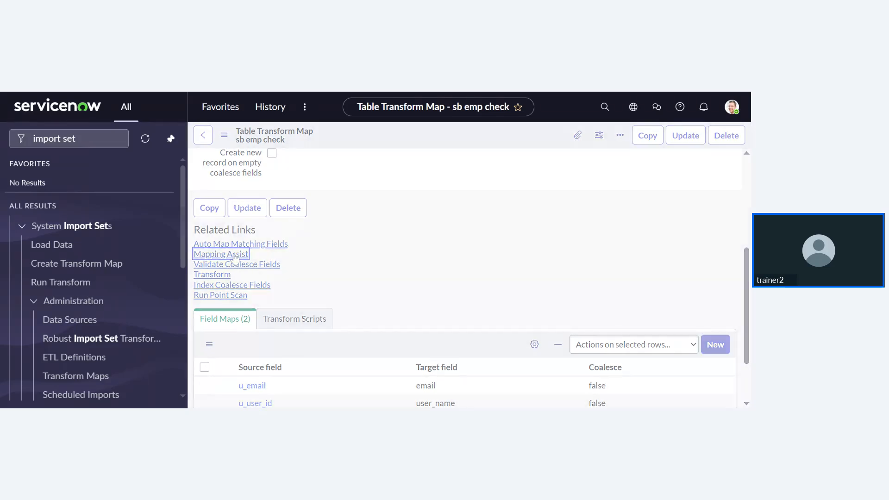
scroll(392, 294, down, 5)
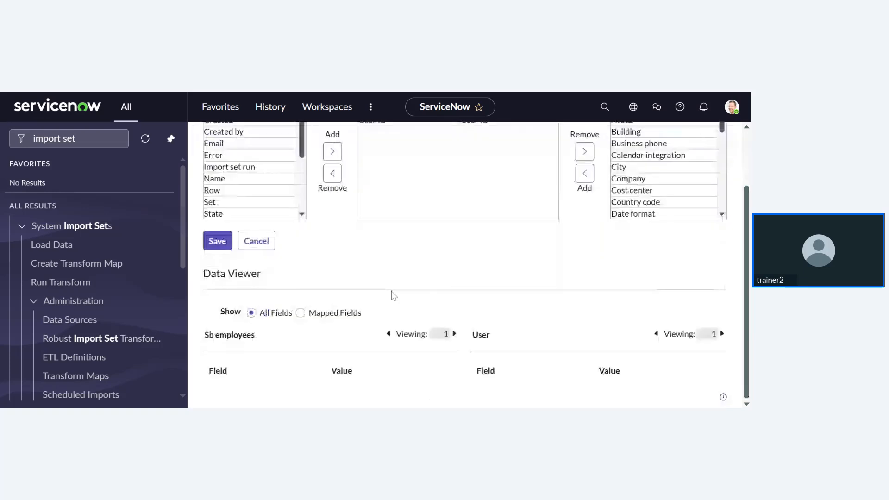
scroll(394, 296, down, 3)
scroll(393, 295, up, 7)
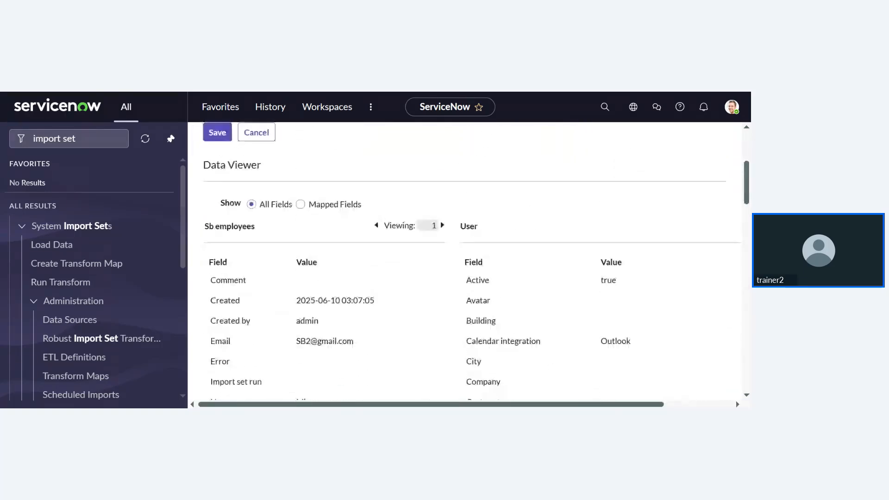
scroll(399, 264, up, 1)
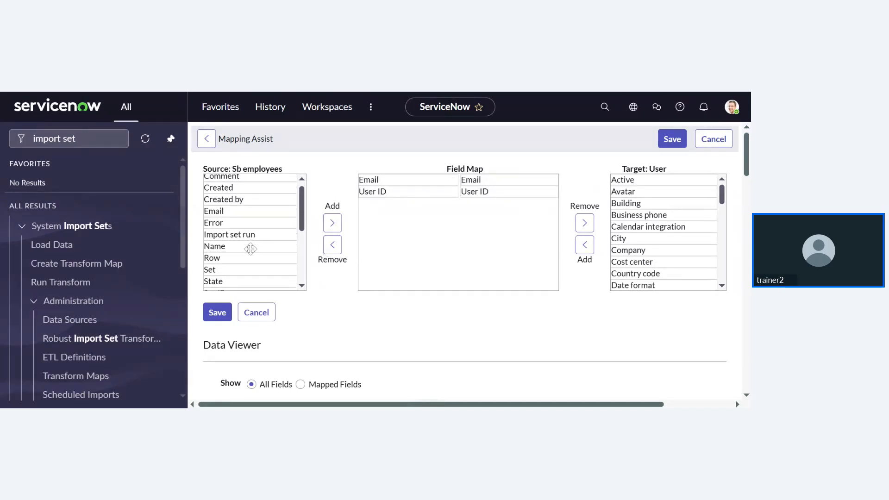
scroll(251, 248, down, 3)
scroll(251, 248, down, 1)
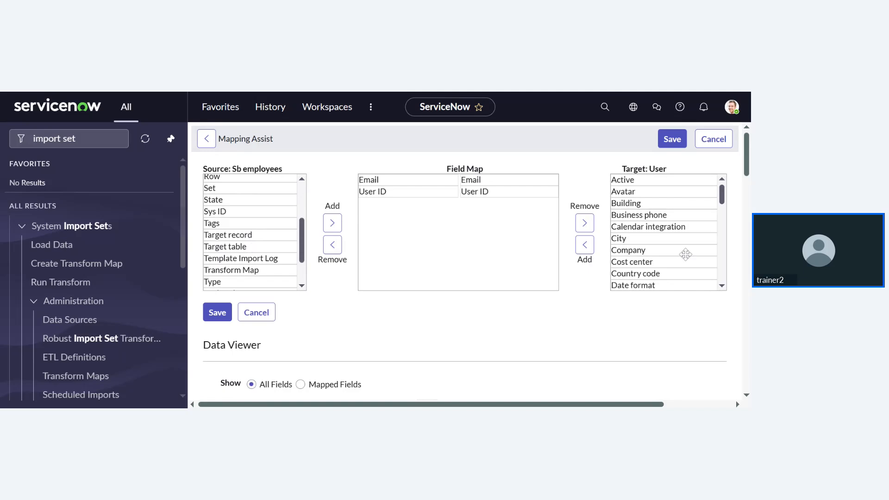
scroll(658, 262, down, 3)
scroll(648, 265, down, 8)
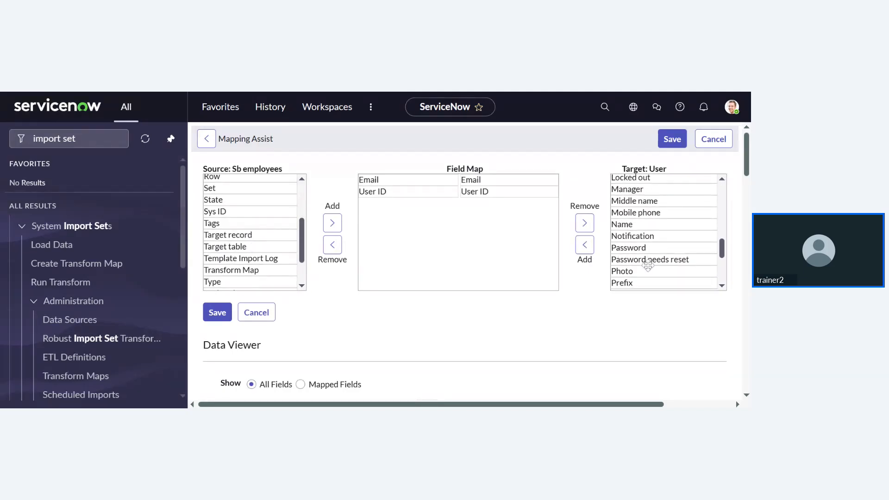
scroll(639, 227, down, 2)
scroll(639, 227, up, 12)
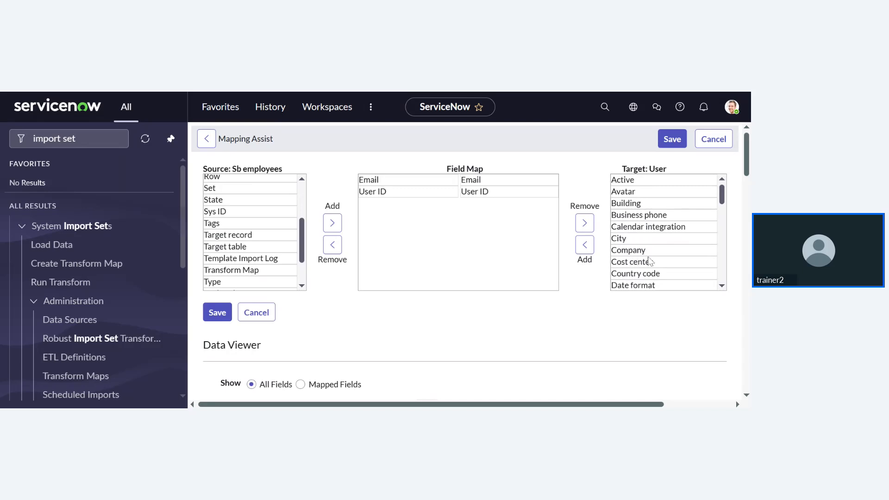
scroll(647, 255, down, 2)
scroll(646, 258, down, 4)
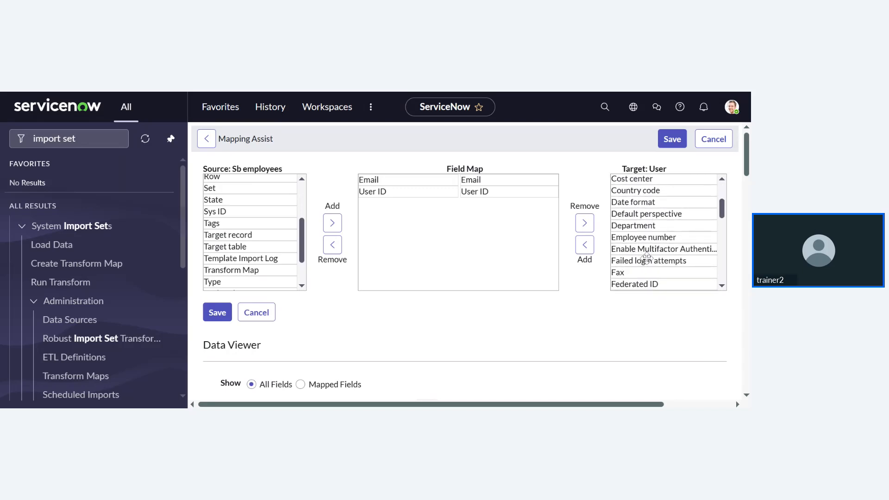
scroll(664, 232, down, 1)
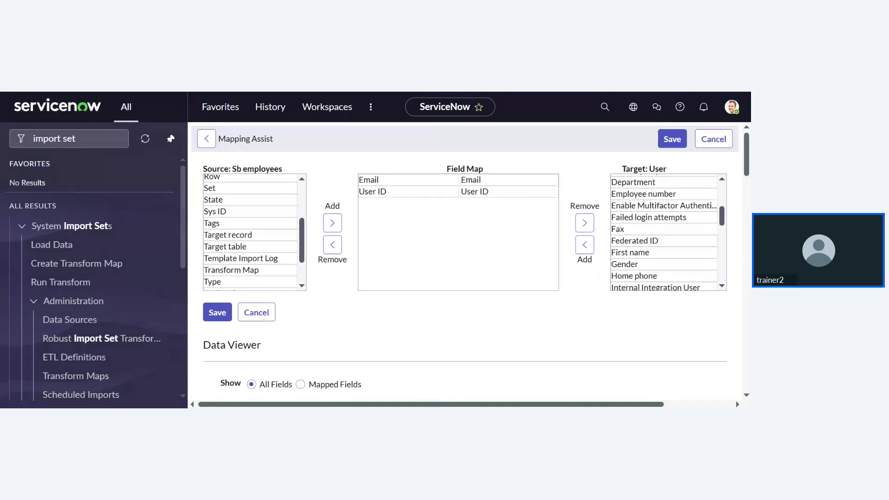
scroll(664, 233, down, 1)
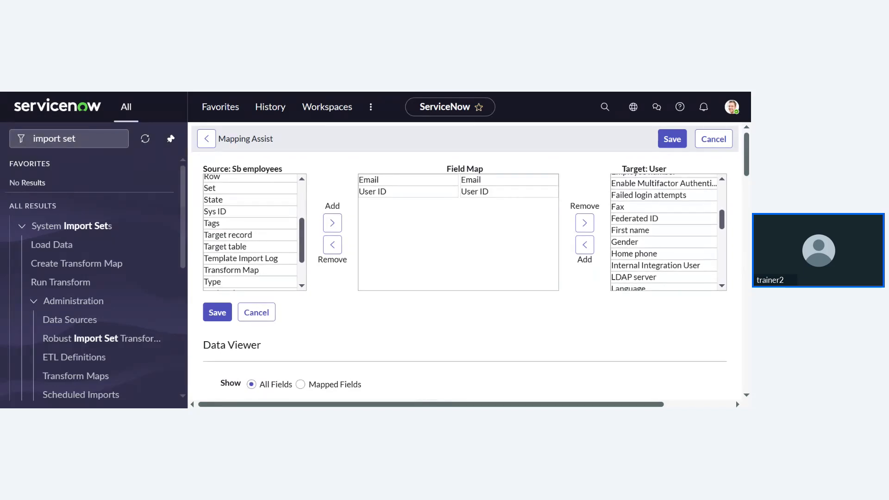
scroll(261, 244, up, 1)
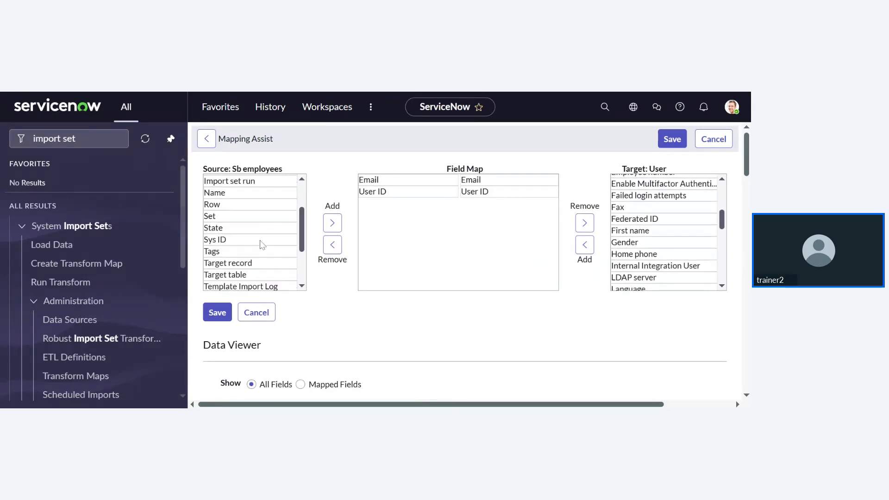
scroll(260, 244, up, 2)
scroll(244, 231, down, 1)
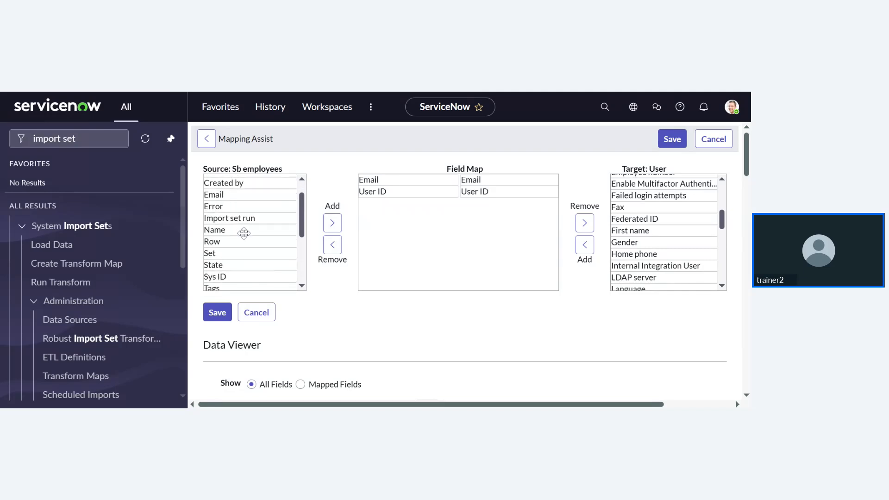
- Add source Name to the field map and pair it with target Name
double_click(244, 233)
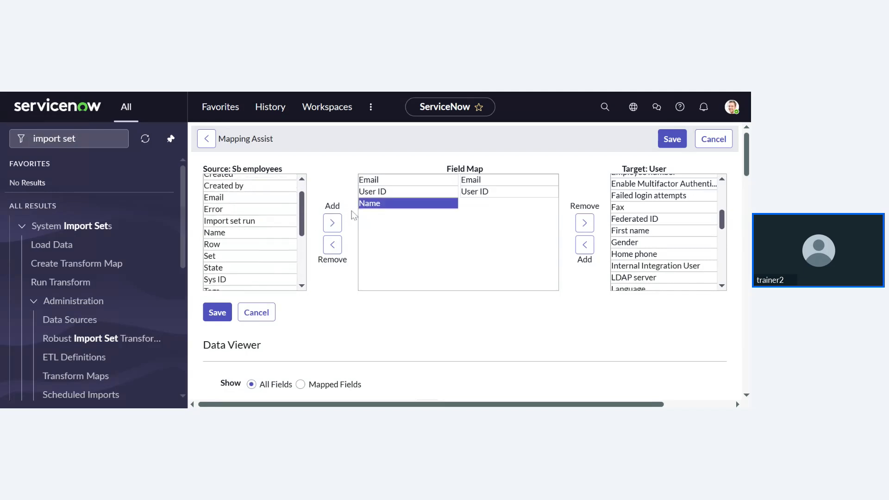
click(377, 203)
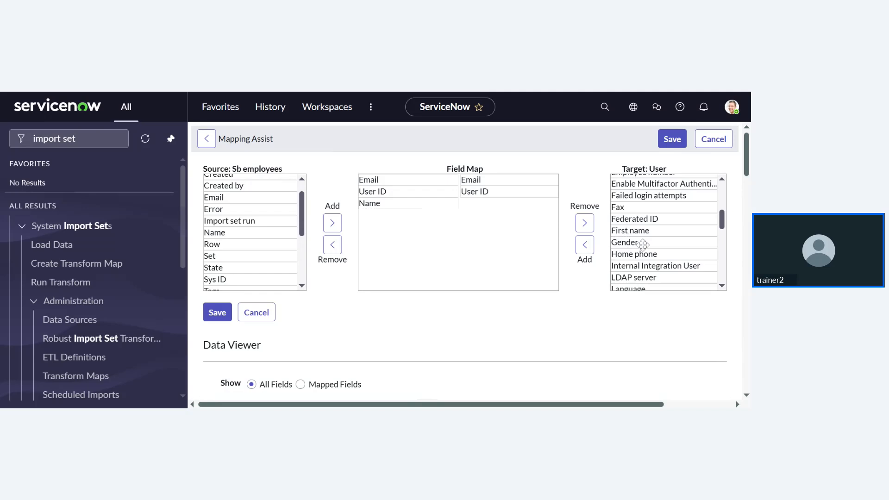
scroll(642, 244, down, 3)
scroll(641, 246, down, 3)
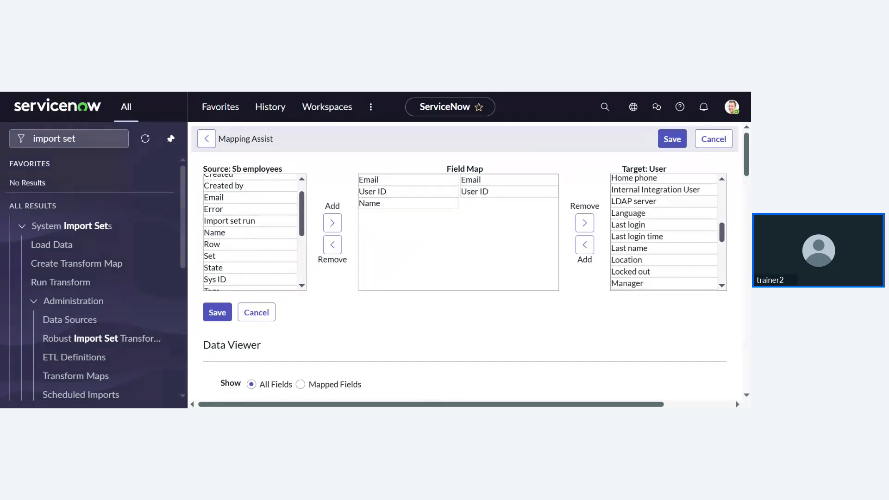
scroll(664, 232, down, 2)
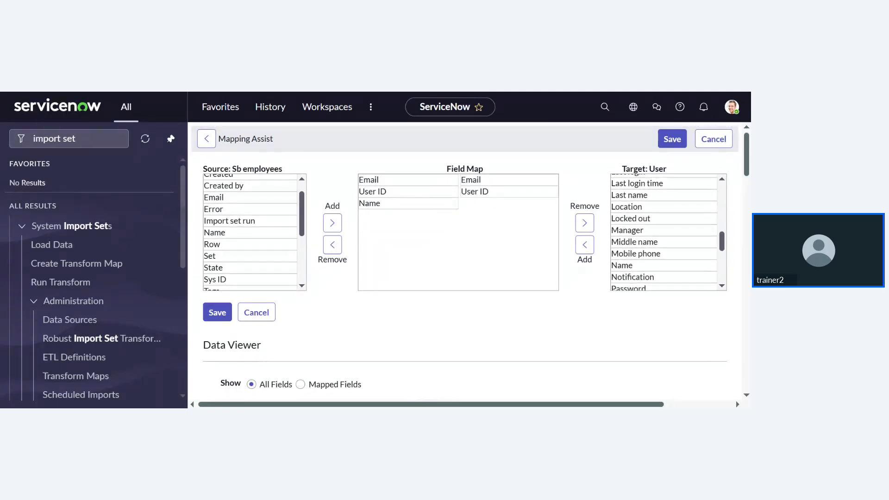
scroll(664, 232, down, 5)
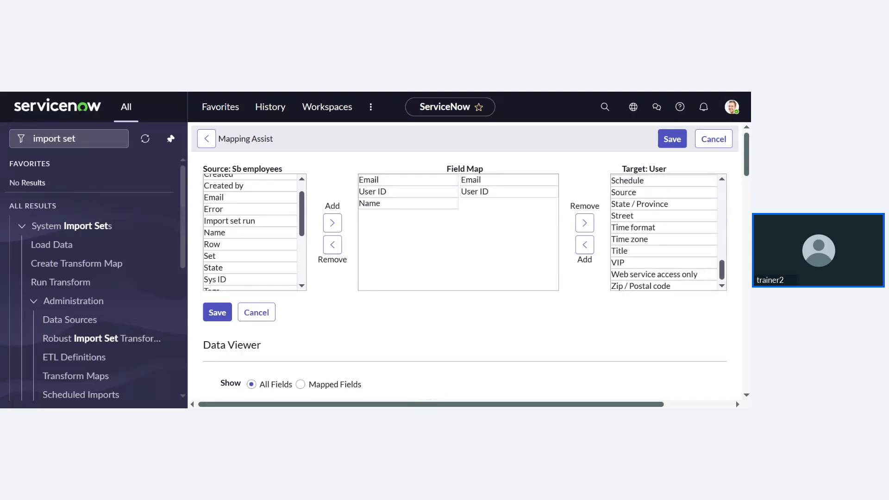
scroll(664, 231, up, 5)
scroll(632, 248, up, 1)
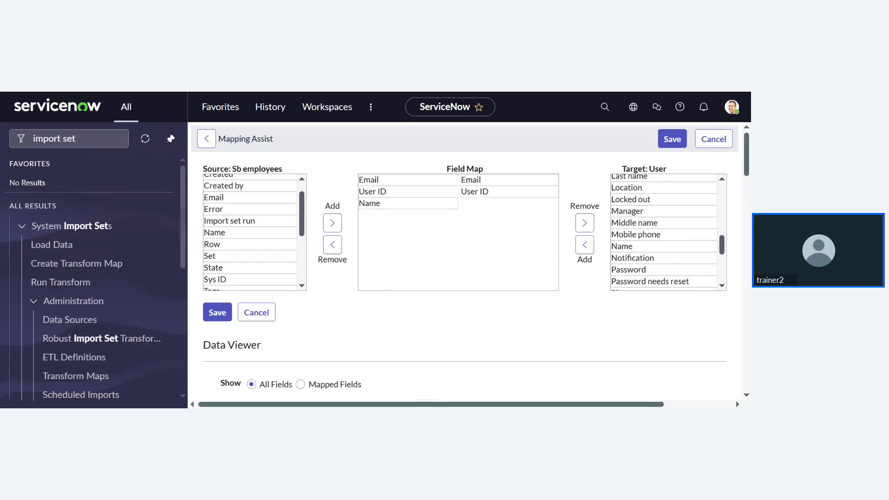
drag(632, 248, 551, 231)
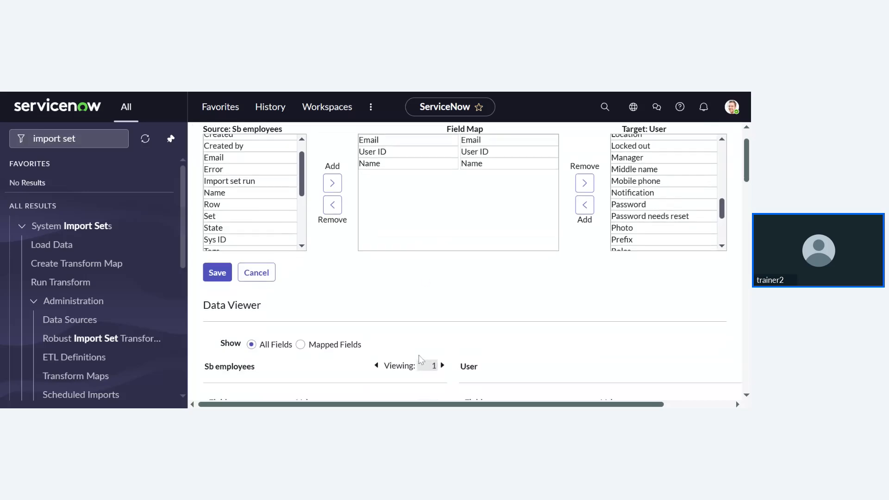
- Save the Name→Name mapping and return to the sb emp check transform map
scroll(419, 358, down, 3)
scroll(419, 359, down, 3)
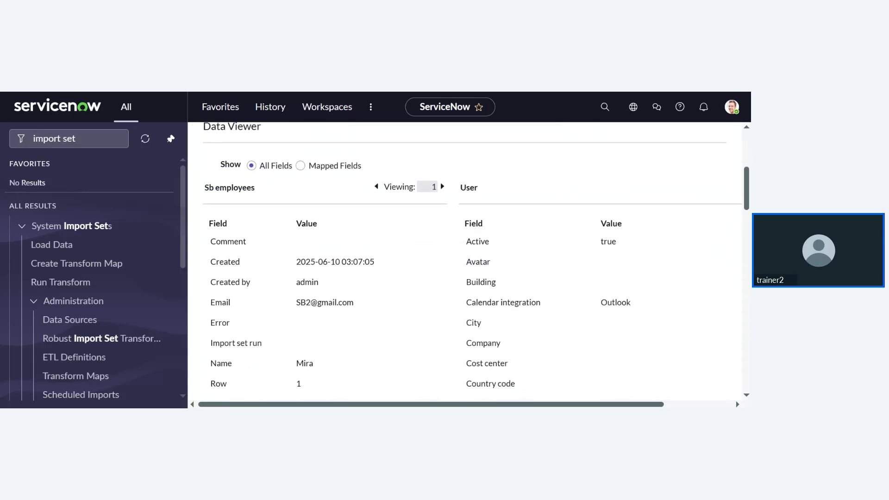
scroll(463, 262, down, 3)
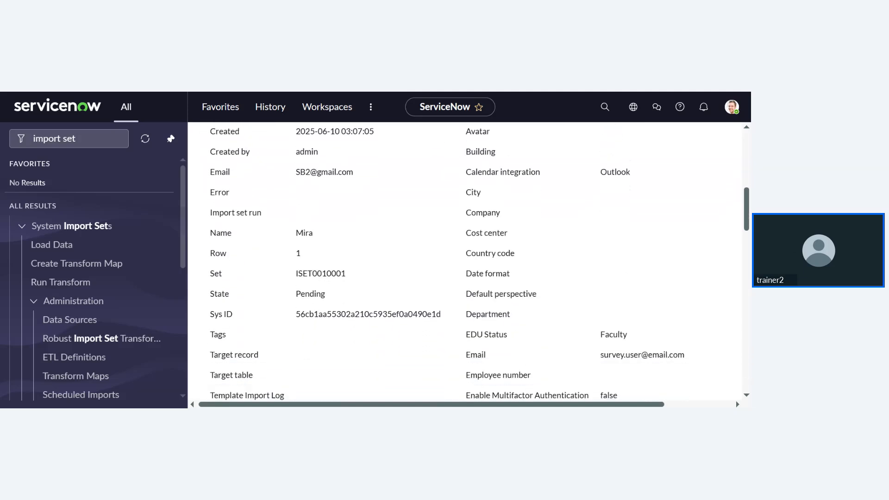
scroll(463, 262, up, 10)
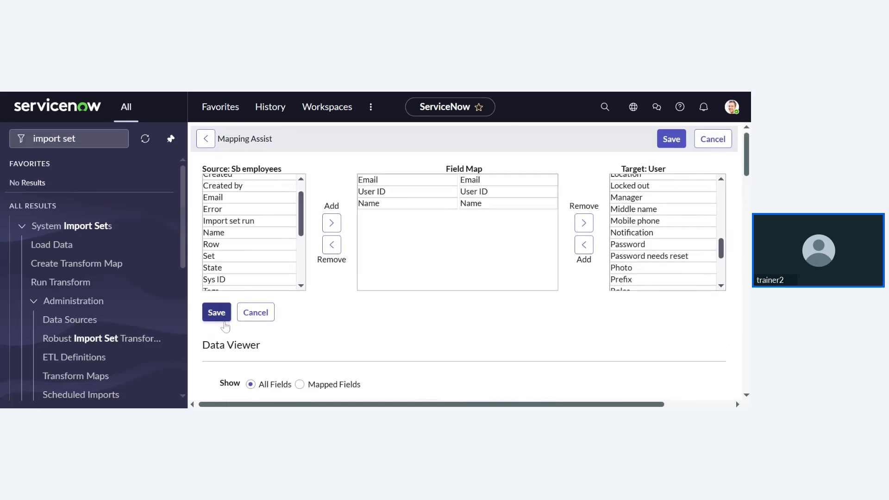
click(218, 313)
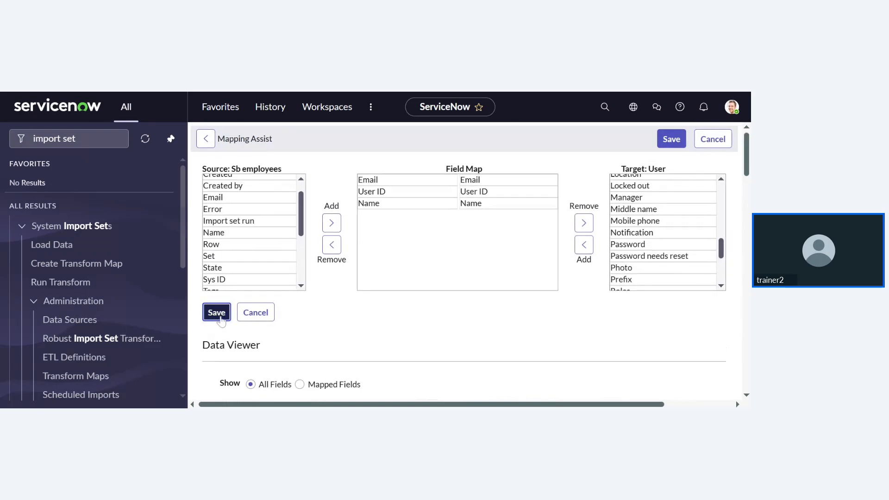
click(220, 317)
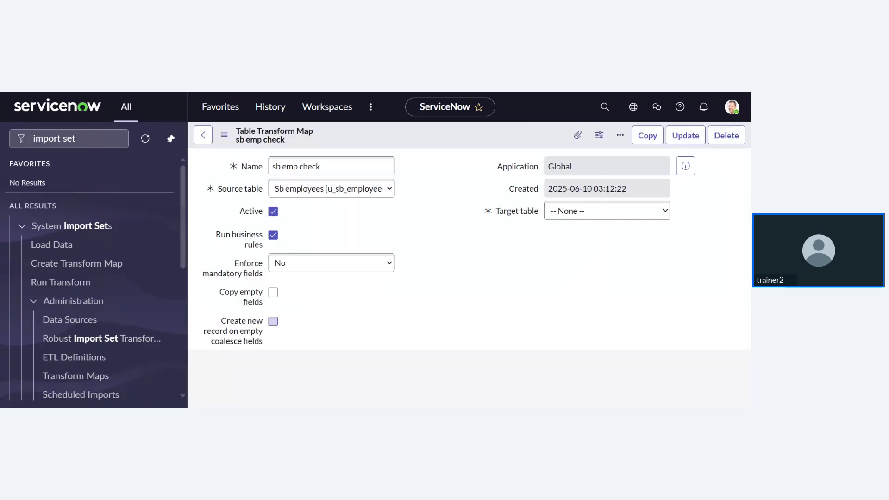
scroll(432, 324, down, 5)
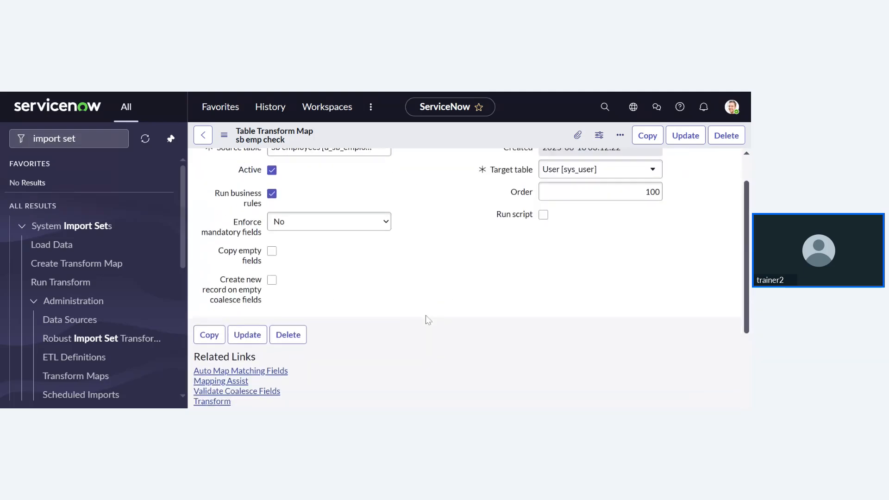
scroll(428, 321, down, 2)
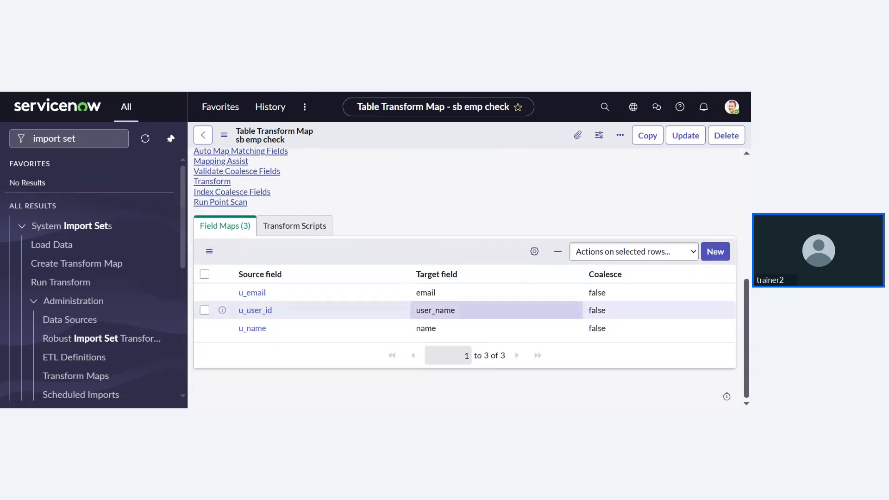
scroll(308, 190, up, 1)
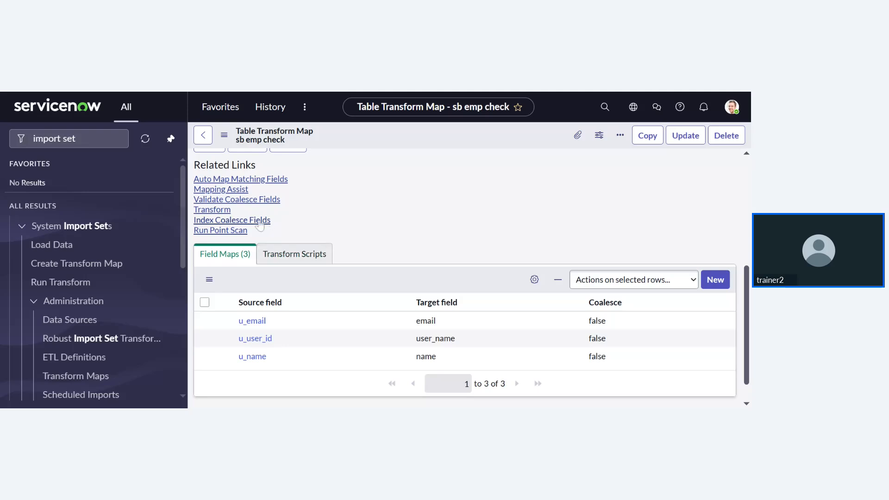
scroll(259, 225, up, 1)
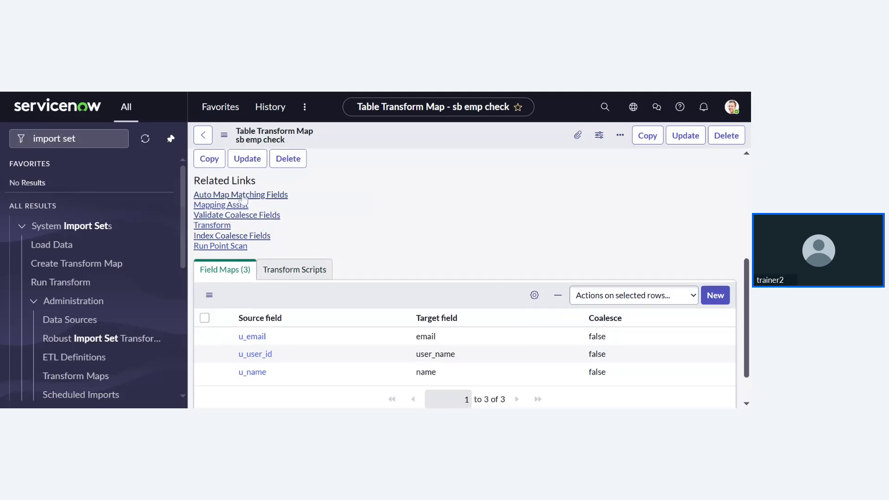
- Reopen Mapping Assist and preview Sb employees and User record data with All Fields shown
click(237, 206)
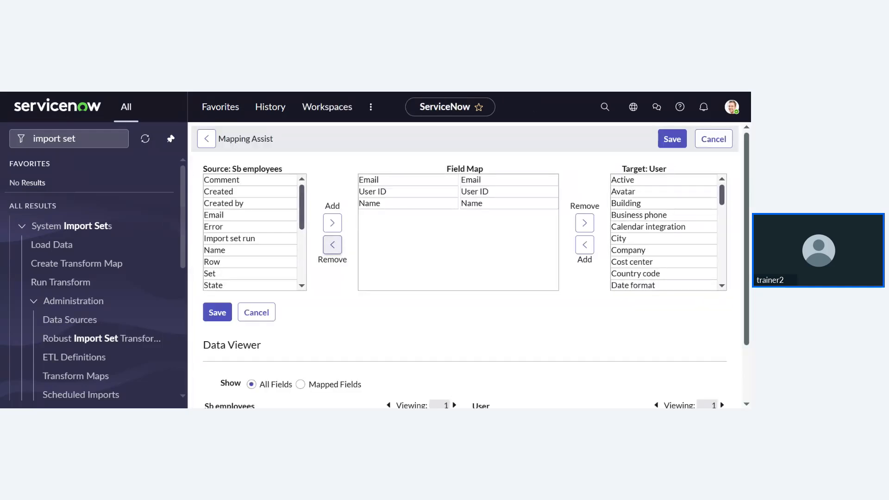
scroll(303, 333, down, 3)
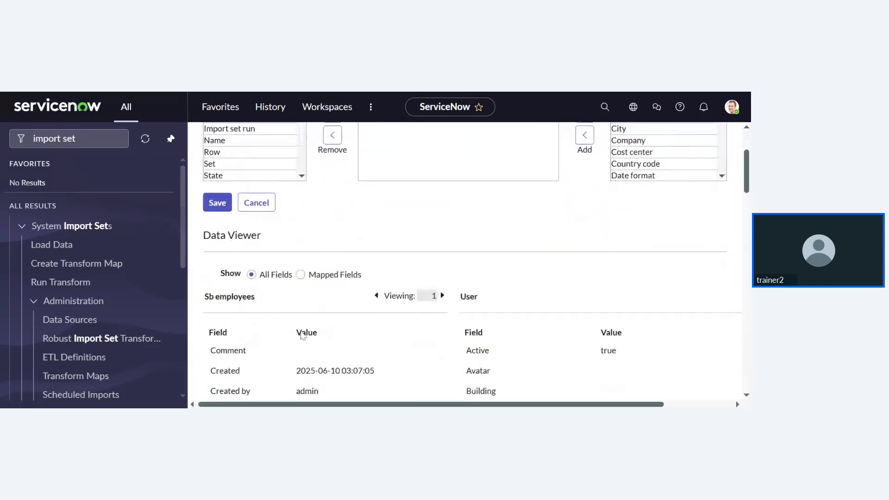
click(307, 274)
scroll(385, 259, down, 1)
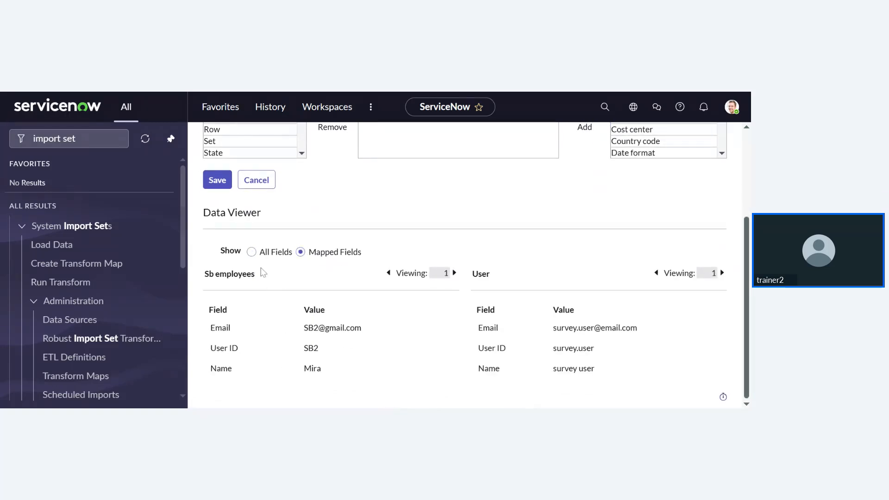
click(251, 252)
scroll(338, 327, down, 1)
scroll(356, 325, down, 1)
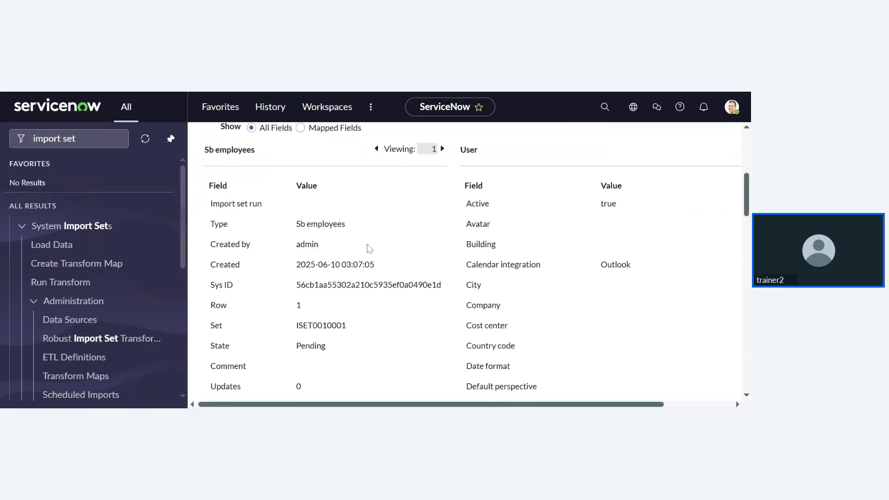
scroll(359, 252, down, 1)
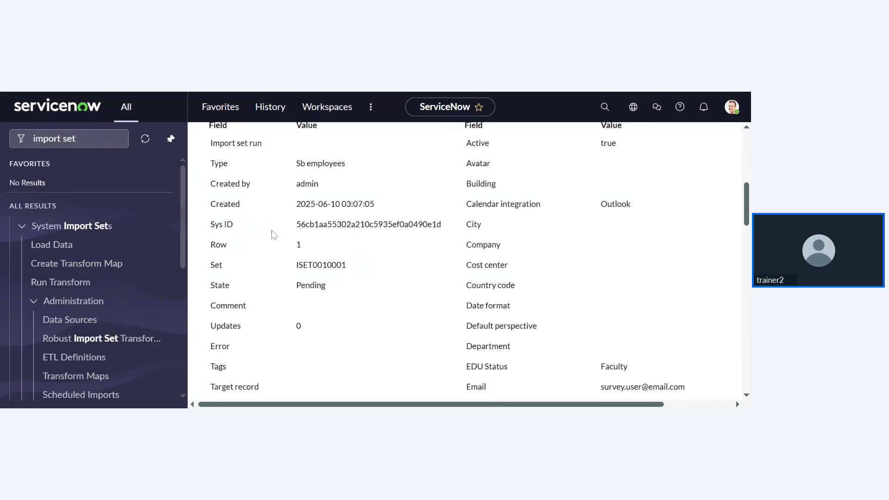
scroll(437, 204, up, 5)
scroll(251, 252, down, 6)
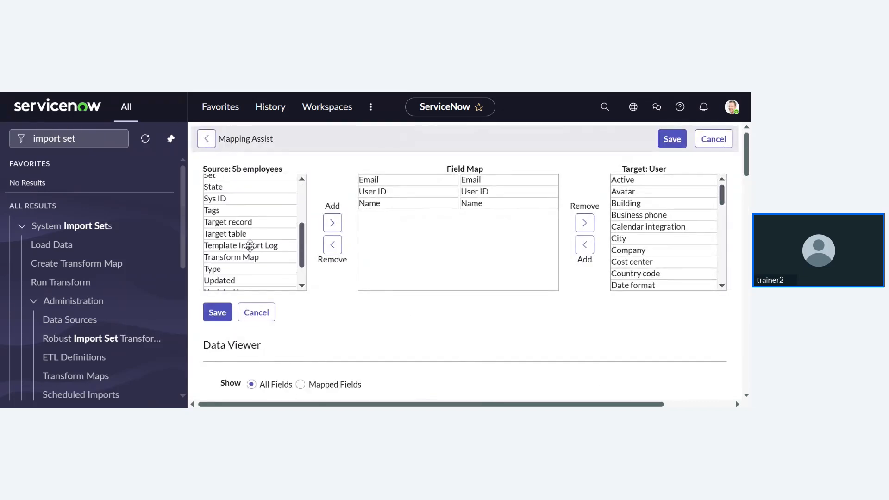
scroll(279, 207, up, 2)
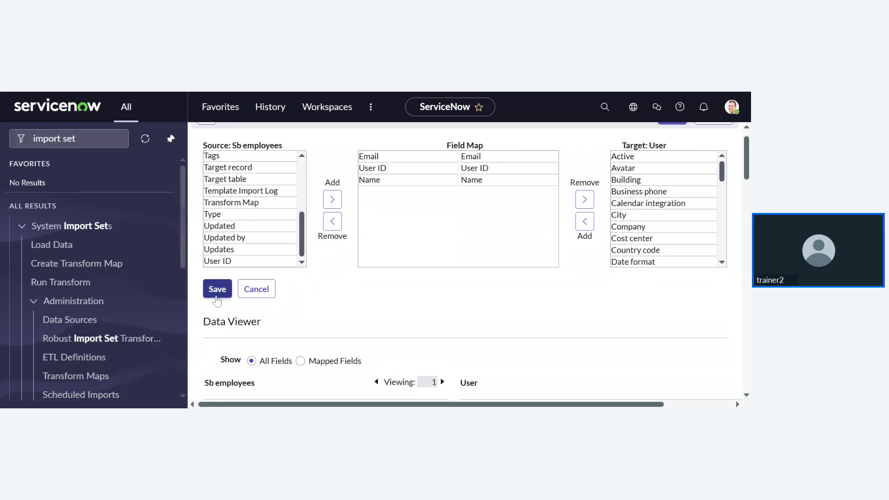
- Save the field mapping and open the Transform page from the sb emp check map
click(217, 293)
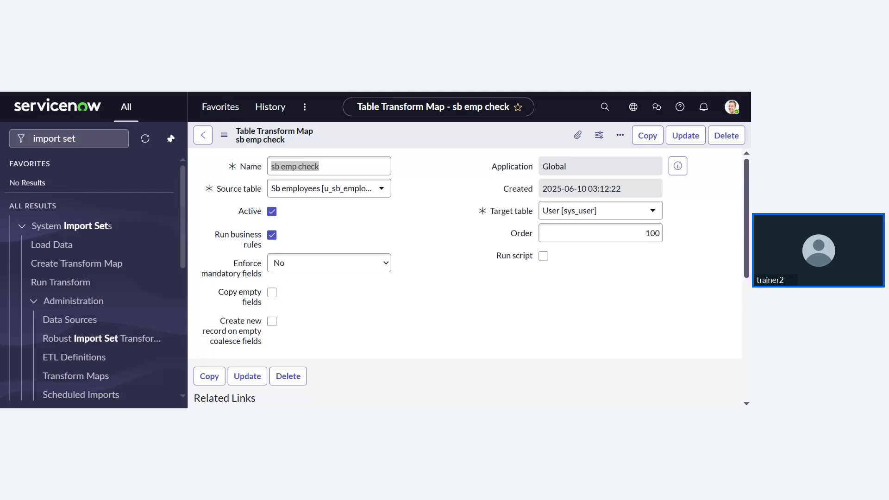
key(alt+Tab)
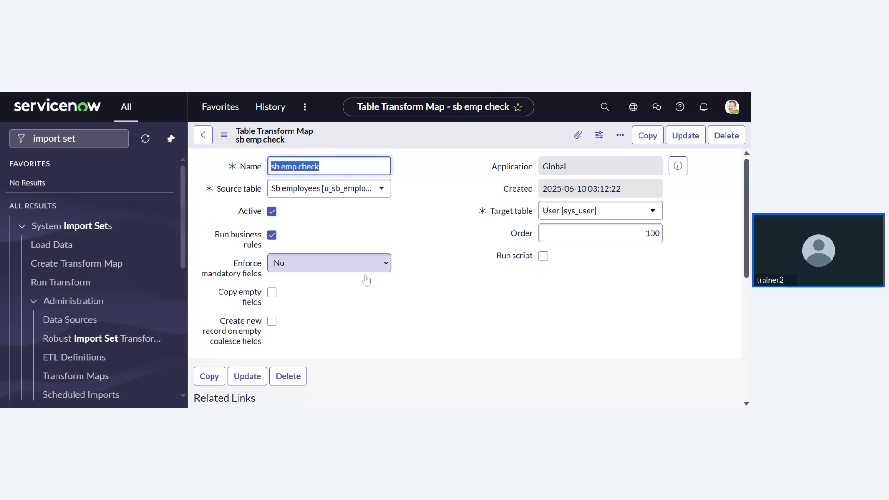
scroll(353, 290, down, 3)
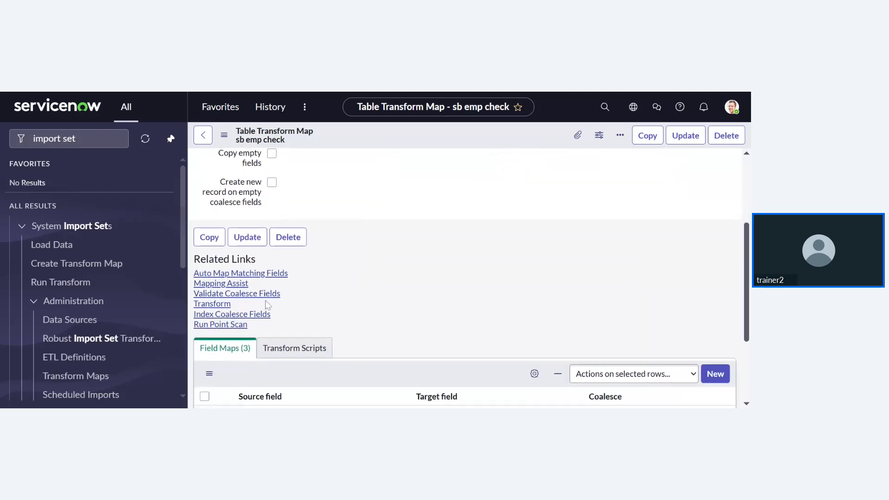
click(226, 294)
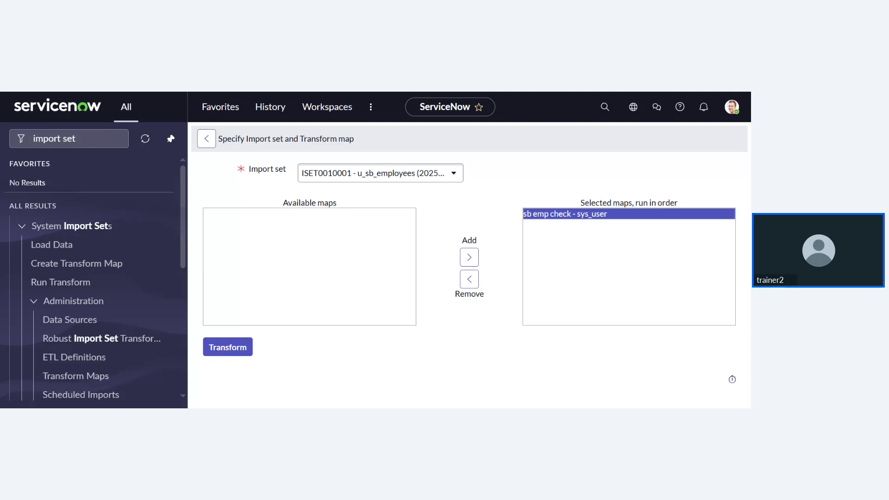
- Transform import set ISET0010001 using the sb emp check map
click(230, 356)
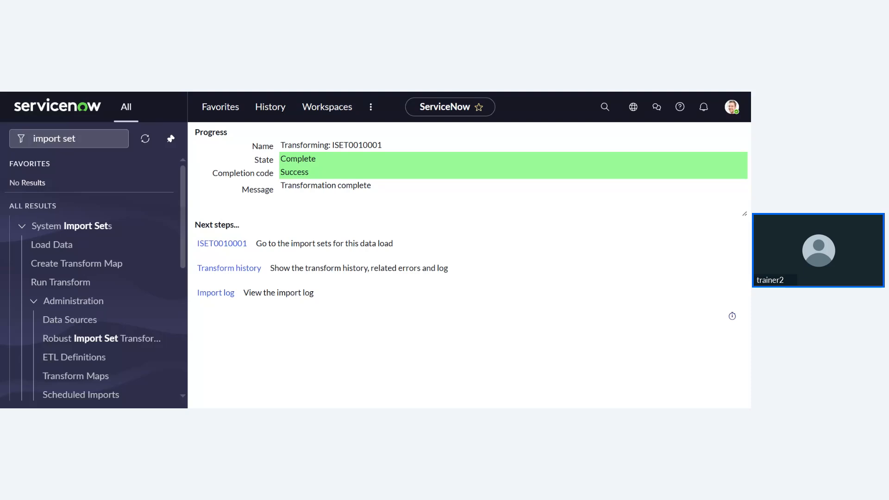
- Open import set ISET0010001 and check its three rows inserted as User records
click(225, 250)
scroll(362, 324, down, 3)
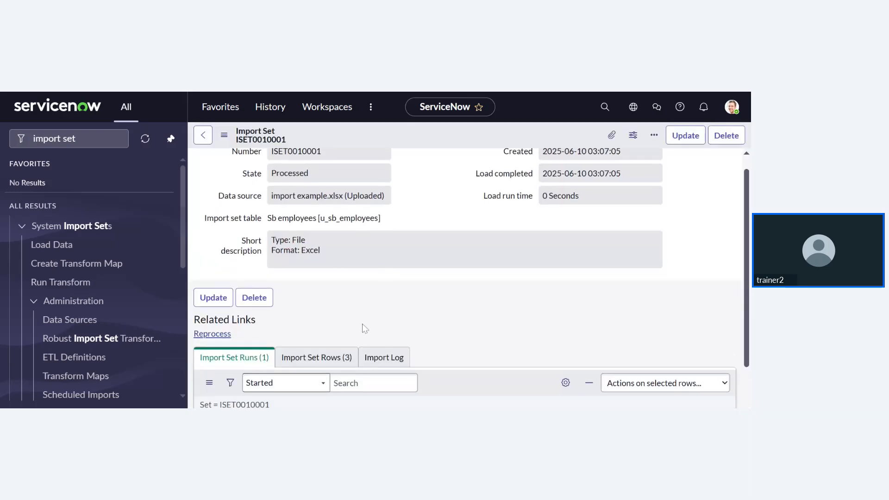
scroll(362, 324, down, 2)
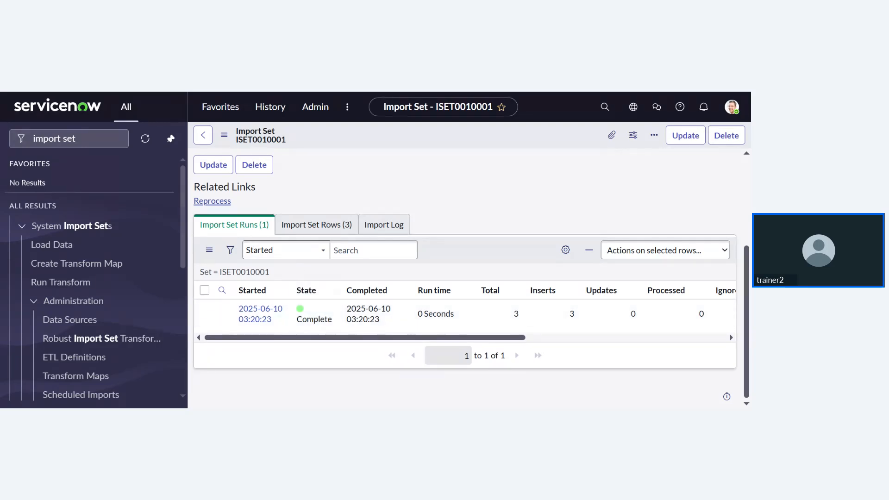
click(323, 224)
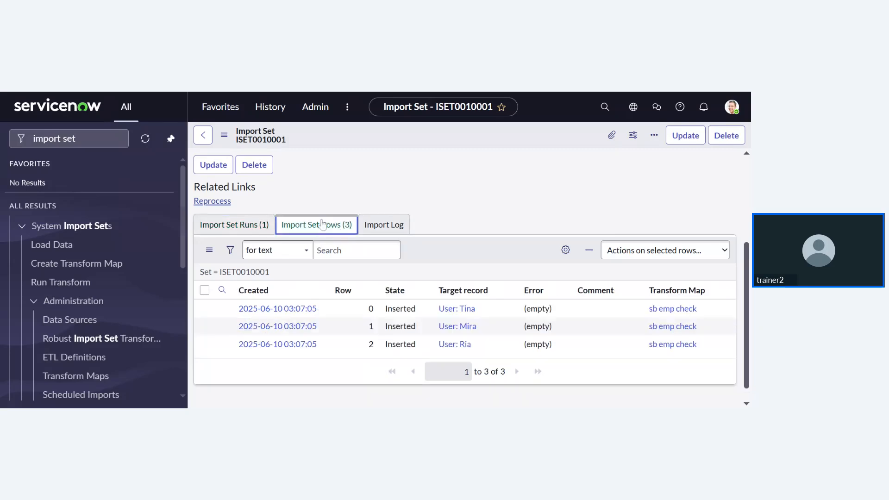
scroll(433, 317, down, 1)
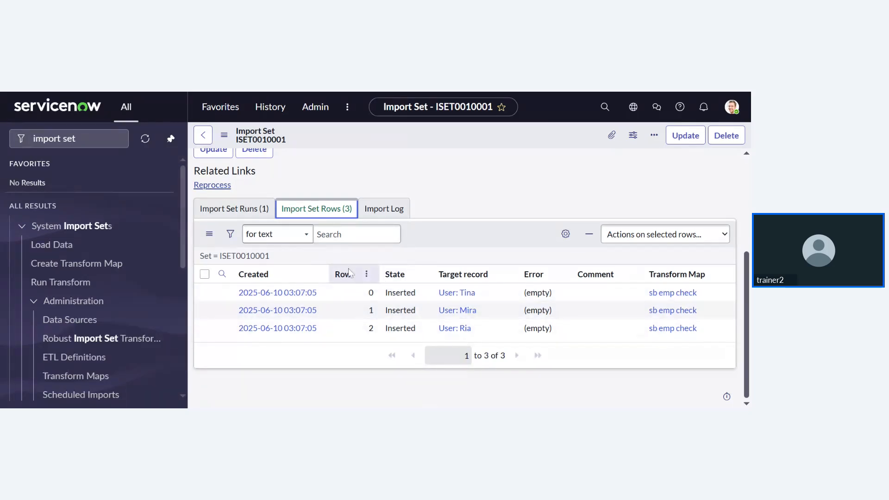
scroll(326, 221, up, 3)
scroll(327, 222, up, 2)
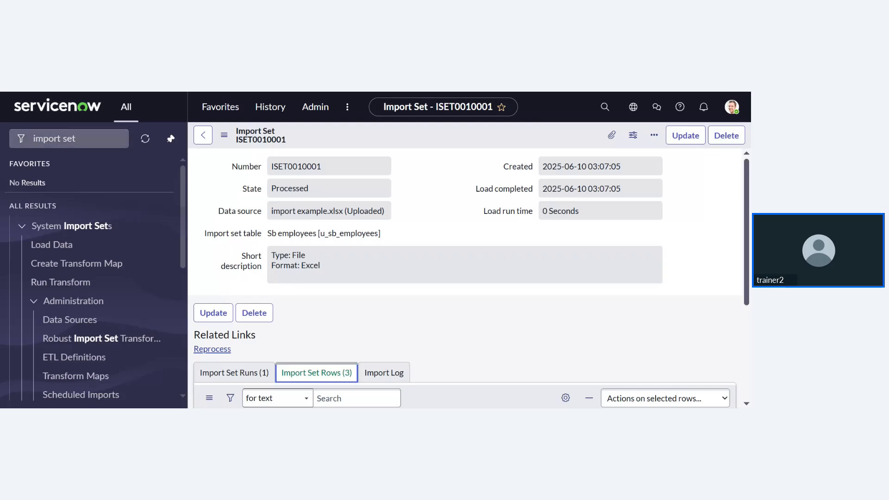
- Search the navigator for 'user' and open System Security > Users and Groups > Users
triple_click(70, 139)
text(user)
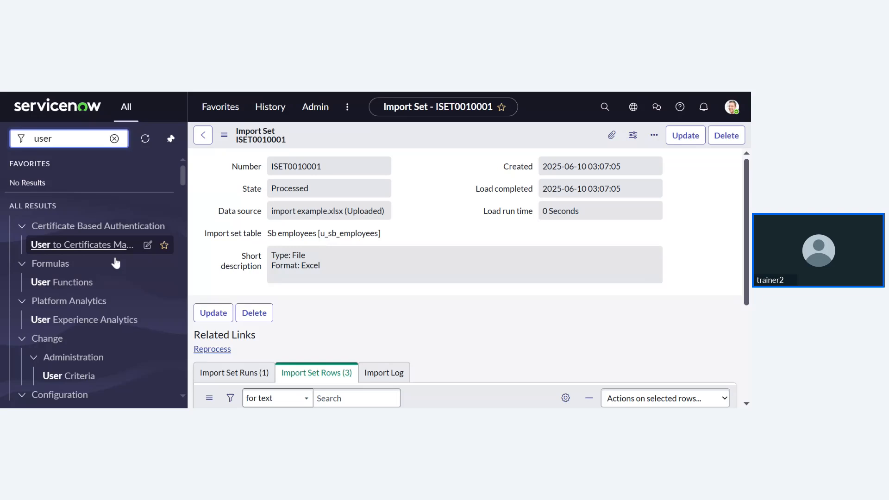
scroll(116, 263, down, 8)
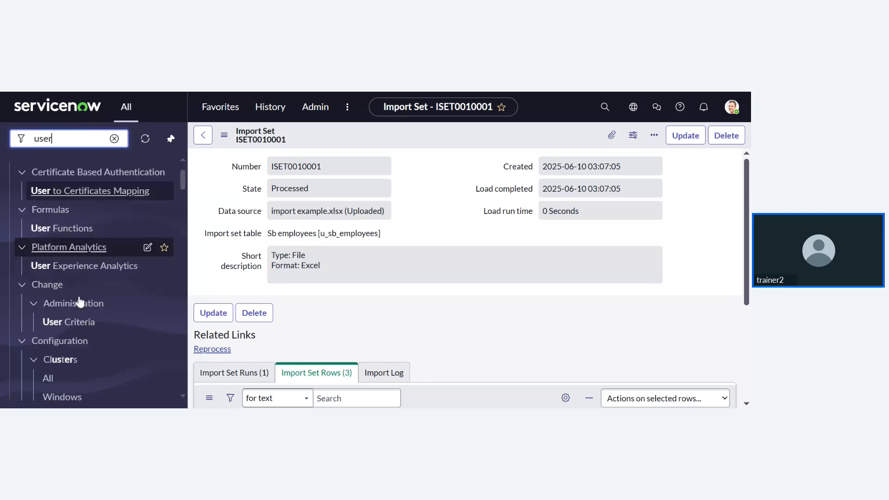
scroll(80, 301, down, 7)
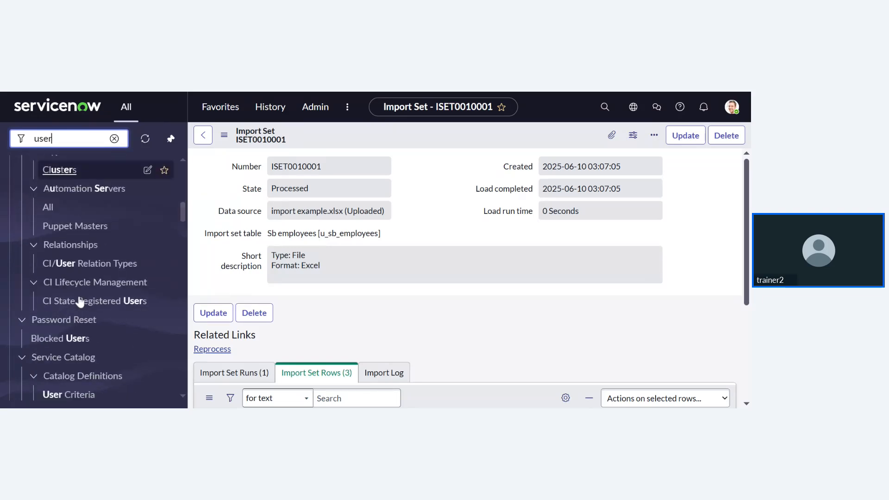
scroll(80, 301, up, 3)
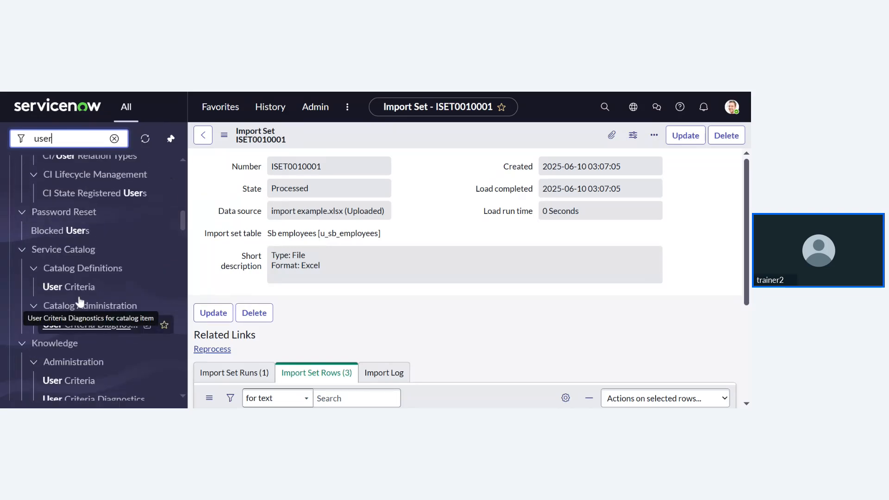
scroll(79, 301, down, 6)
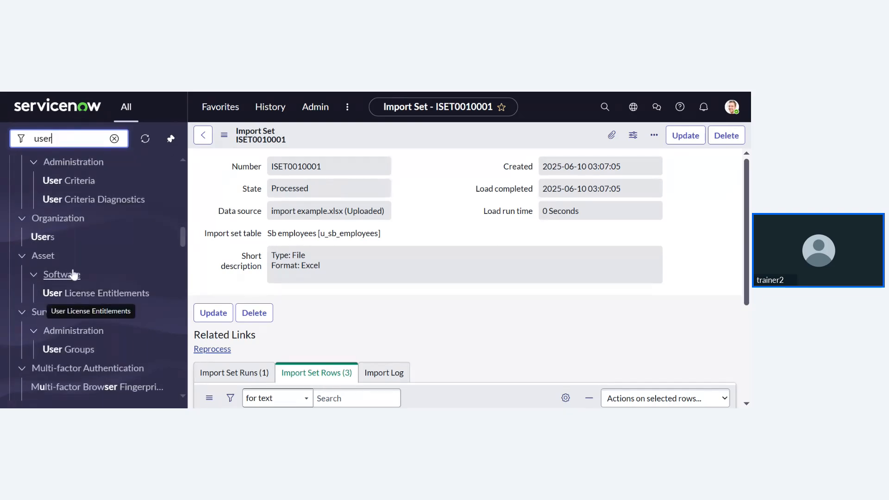
scroll(81, 301, down, 6)
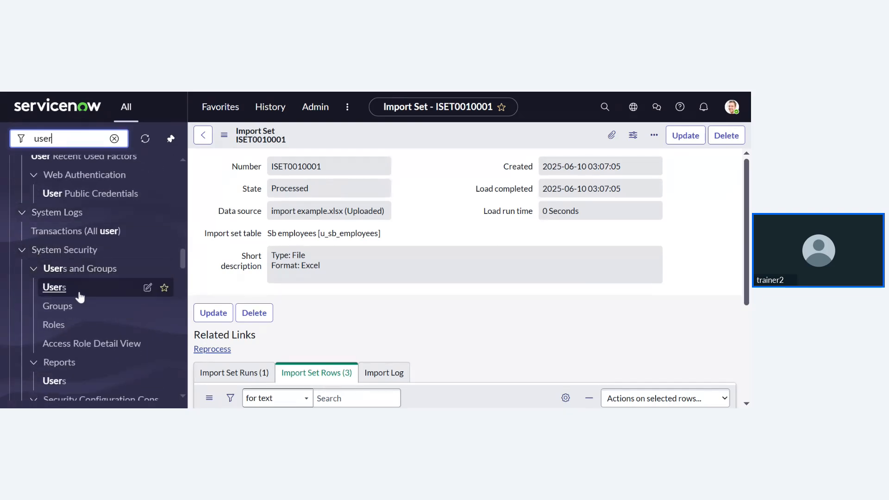
click(80, 295)
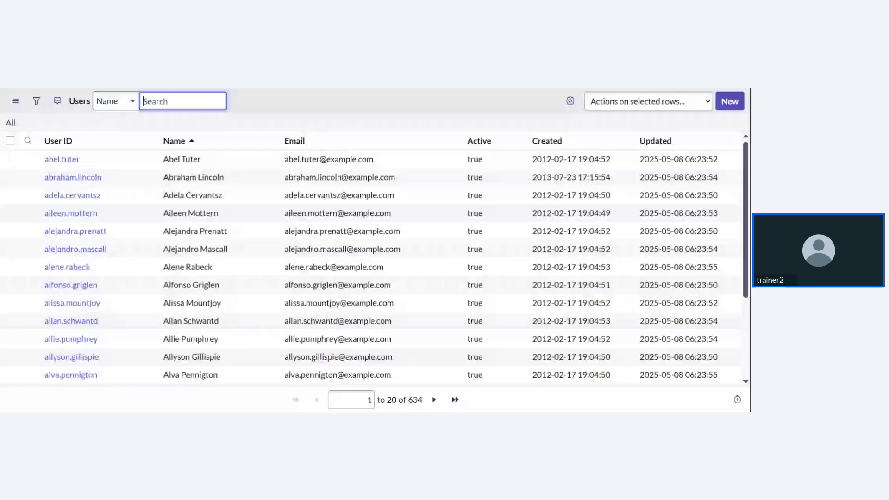
- Filter the Users list to Created on Today, leaving the three imported users
click(36, 105)
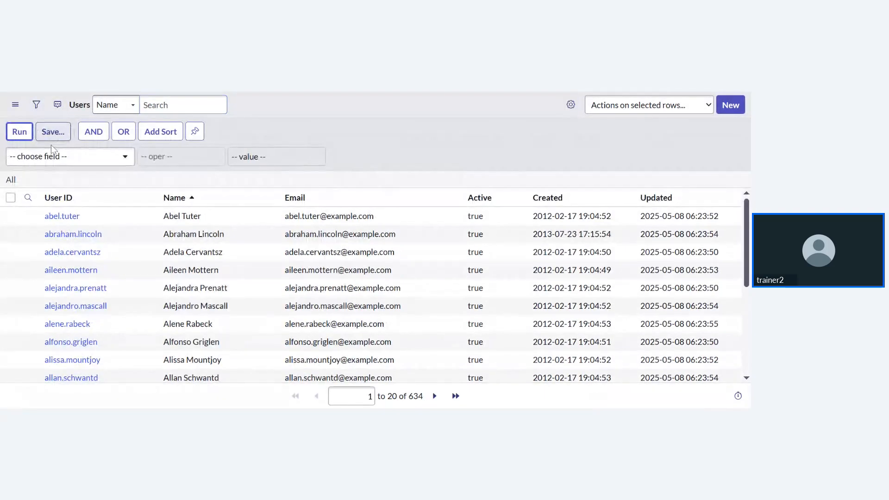
text(crea)
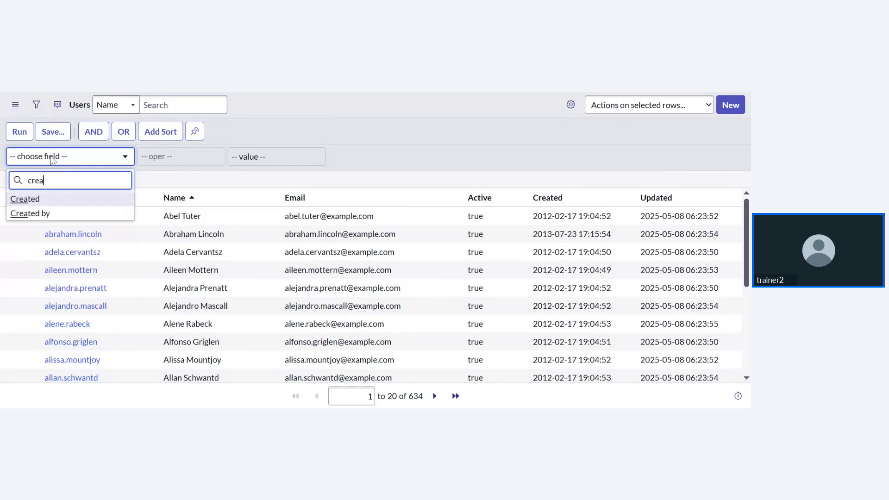
click(24, 201)
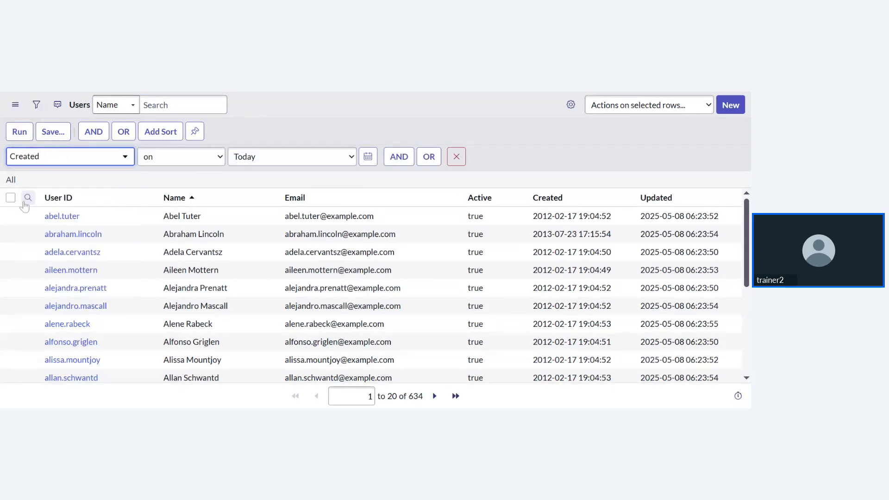
click(18, 133)
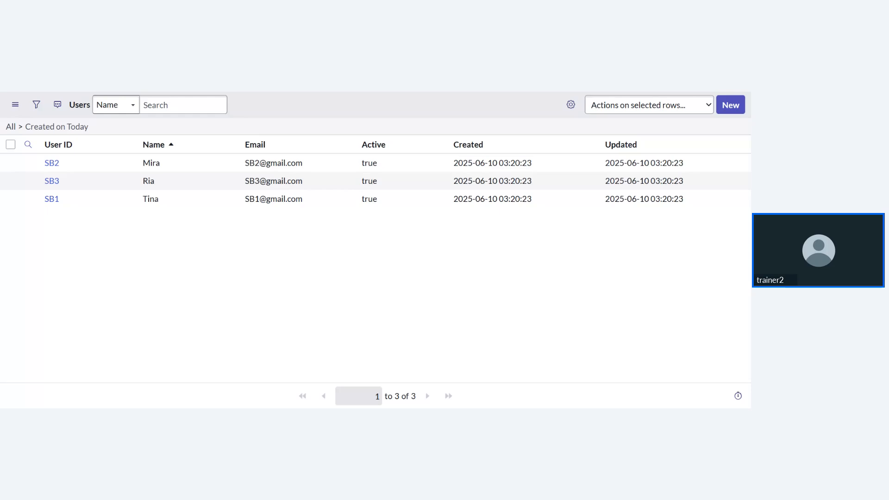
- Reopen import set ISET0010001 from History and review its three inserted user rows
key(ctrl+shift+Tab)
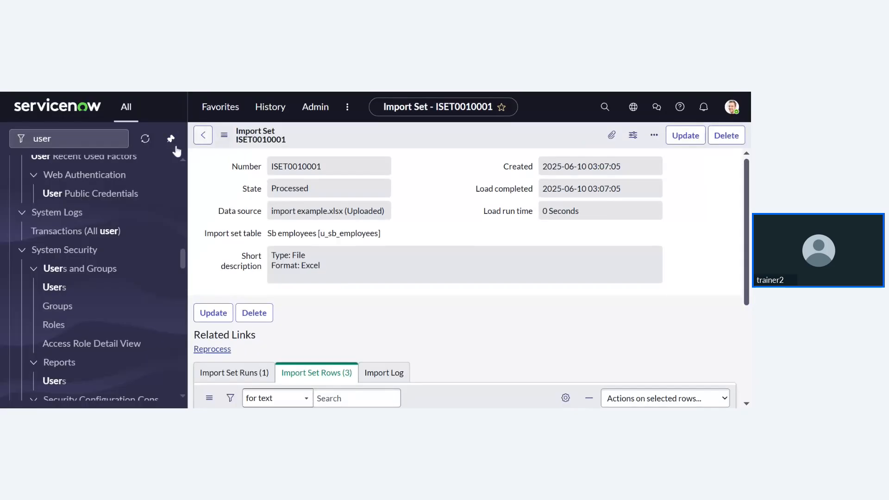
click(208, 141)
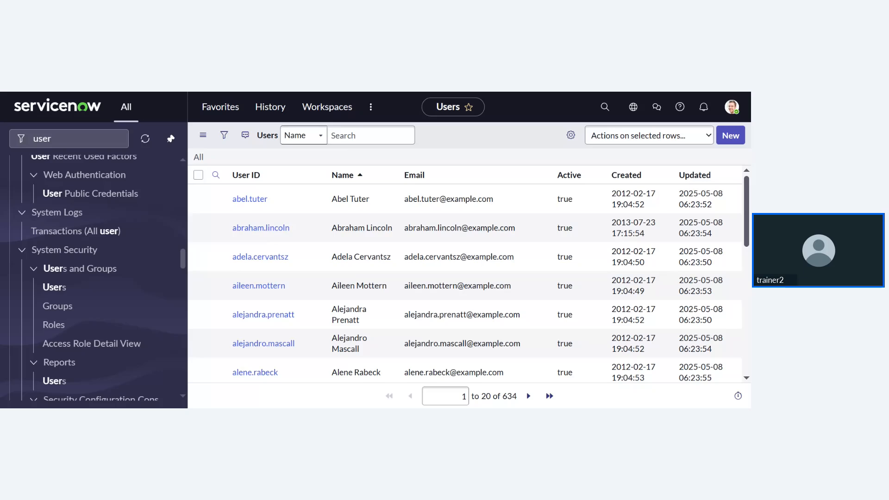
click(260, 112)
click(241, 215)
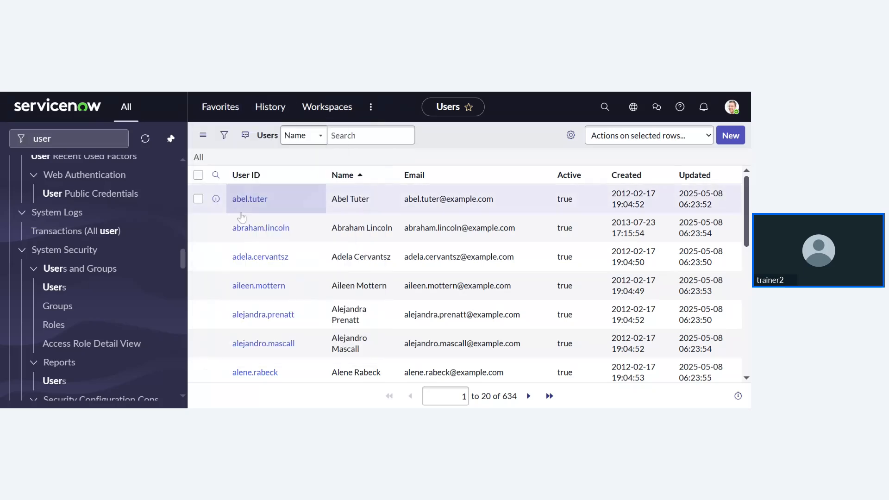
scroll(324, 278, down, 3)
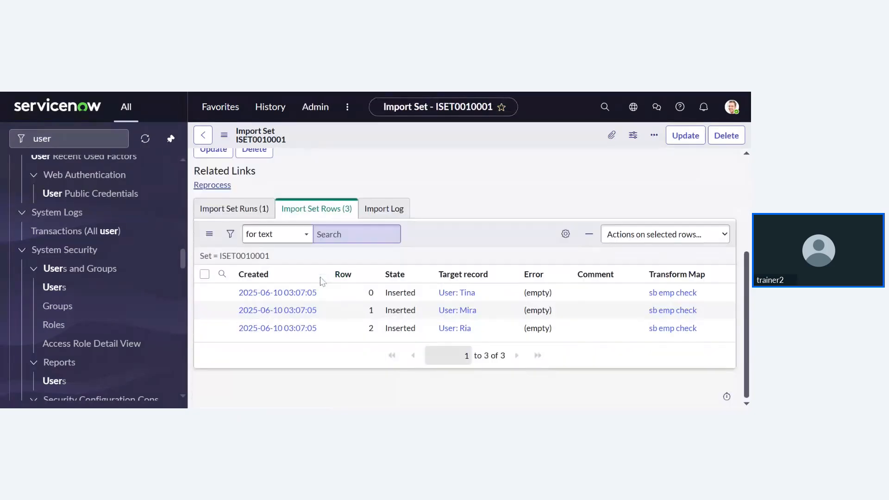
scroll(463, 278, up, 3)
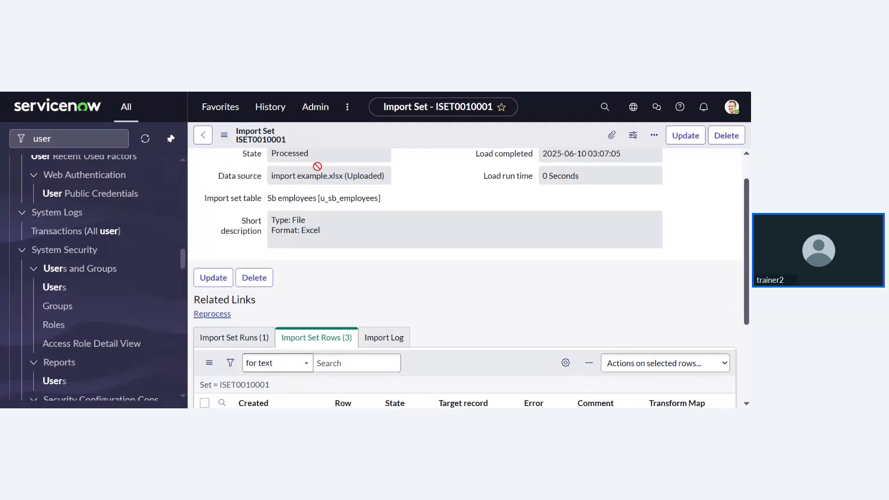
- Reopen the 'sb emp check' transform map from History and scroll to its field maps u_email, u_user_id, u_name
click(278, 117)
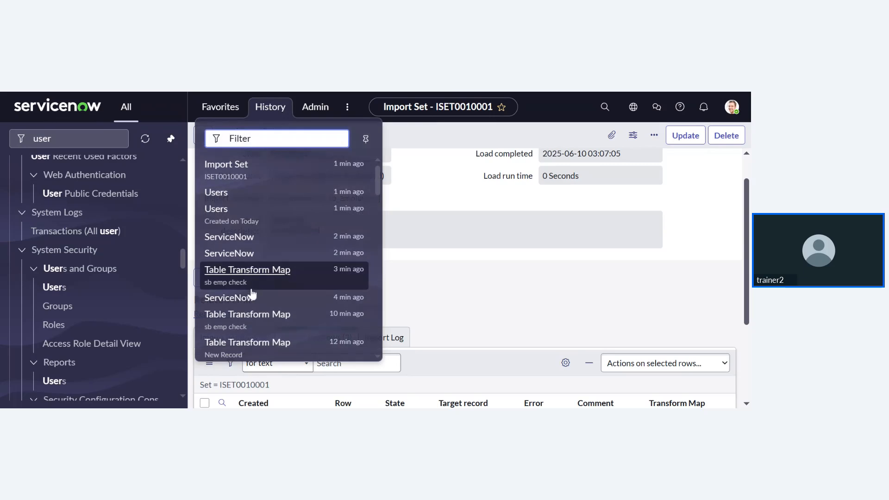
scroll(252, 285, down, 1)
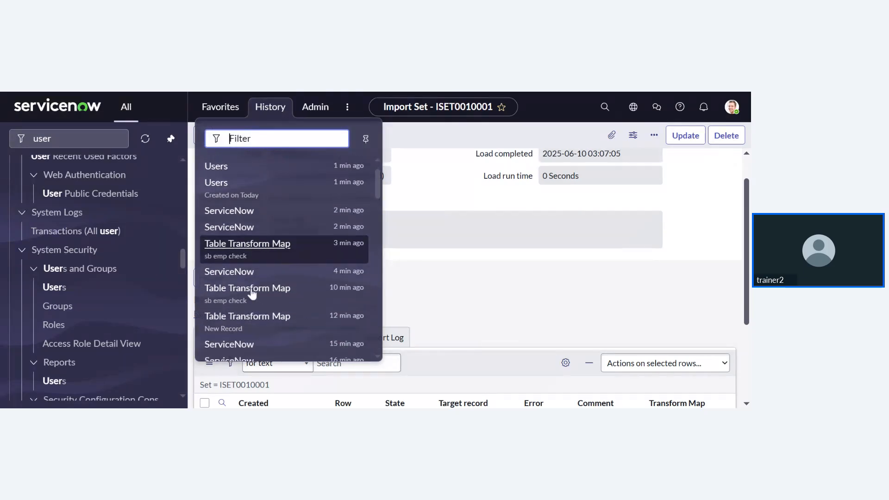
click(295, 302)
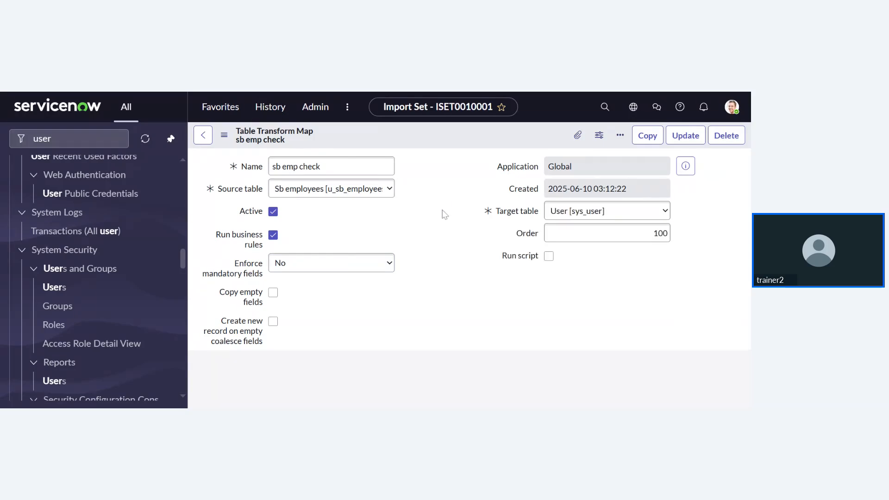
scroll(444, 214, down, 5)
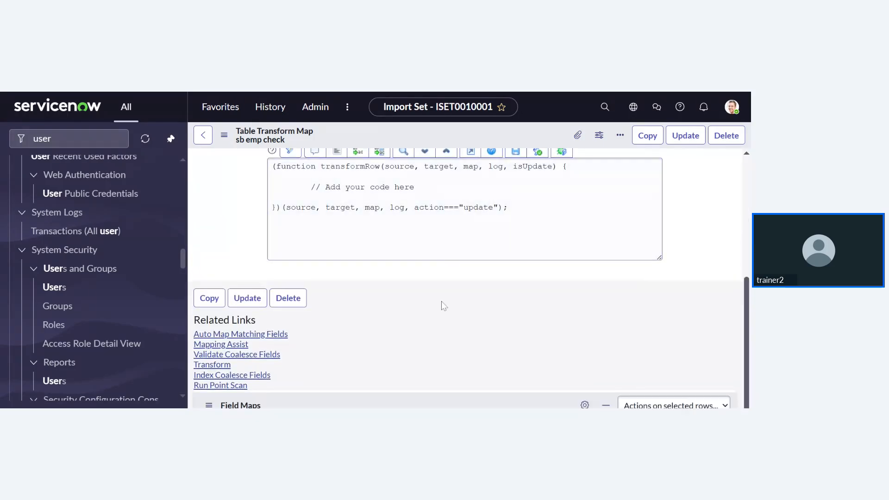
scroll(383, 351, down, 3)
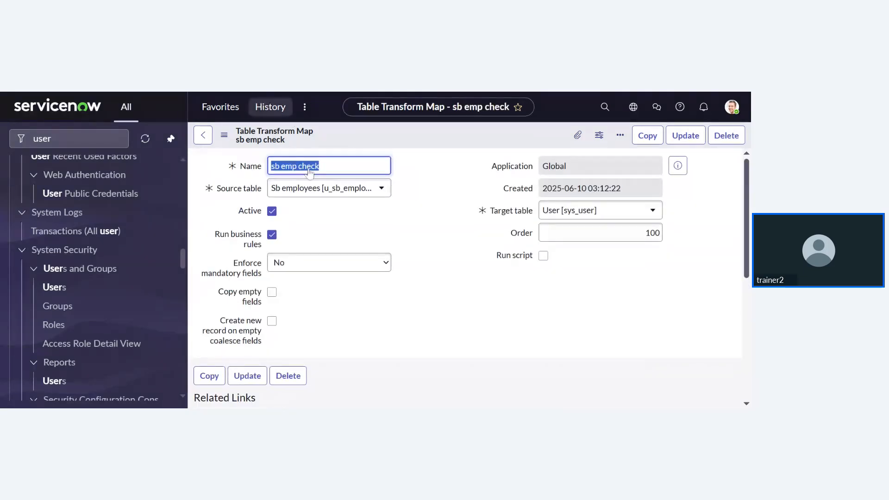
scroll(381, 337, down, 6)
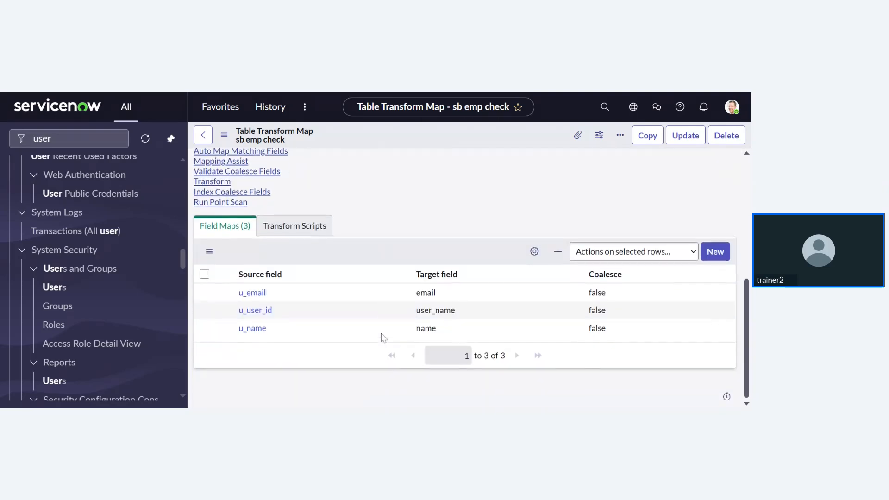
scroll(382, 337, up, 1)
scroll(381, 332, down, 1)
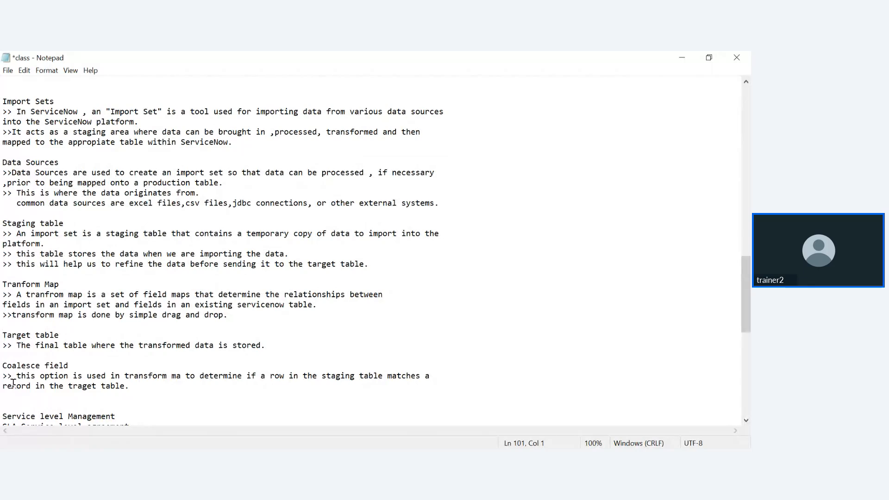
- Highlight the Coalesce field paragraph in the Notepad notes, then return to the ServiceNow transform map
drag(3, 366, 138, 389)
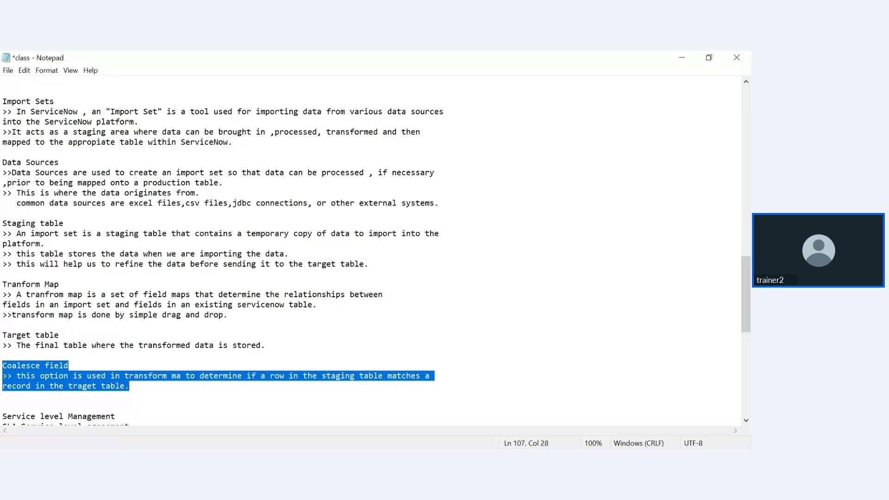
click(394, 458)
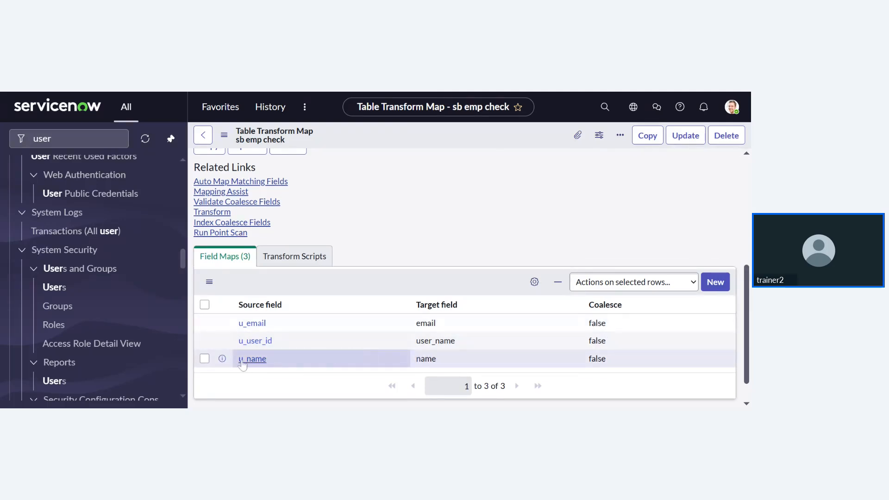
scroll(583, 343, down, 1)
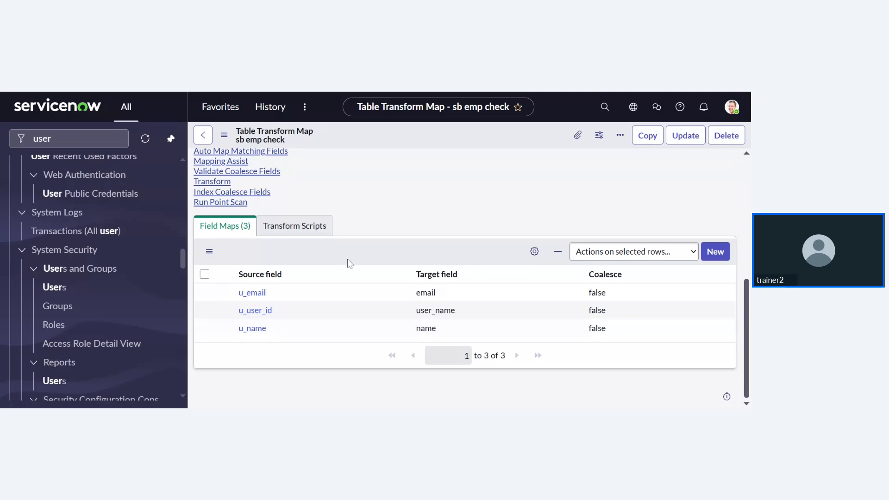
scroll(301, 210, up, 2)
scroll(301, 211, down, 2)
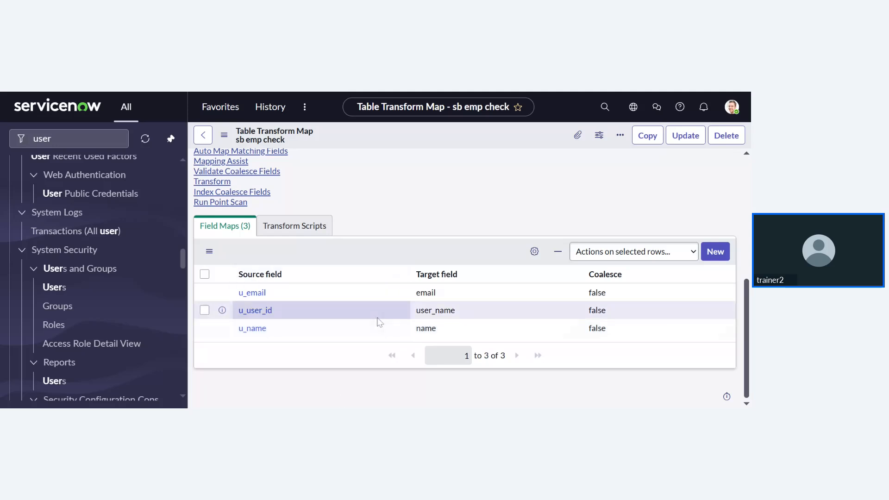
scroll(379, 322, up, 2)
scroll(379, 322, down, 2)
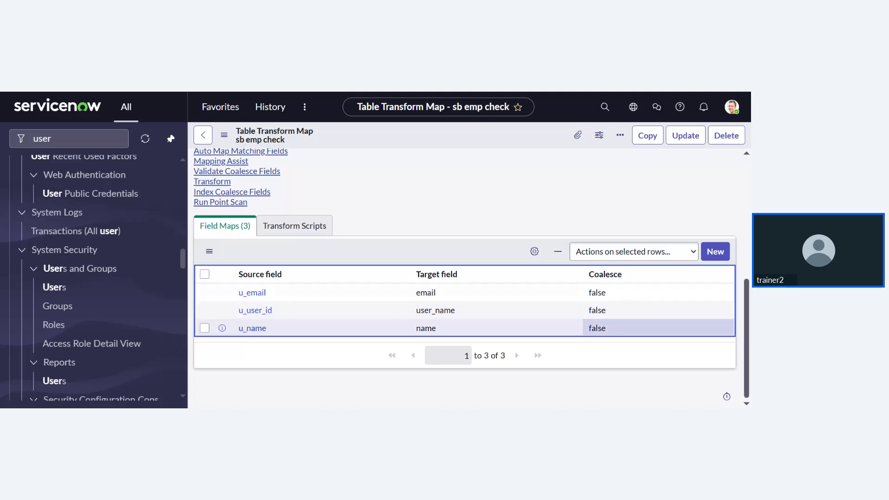
double_click(598, 328)
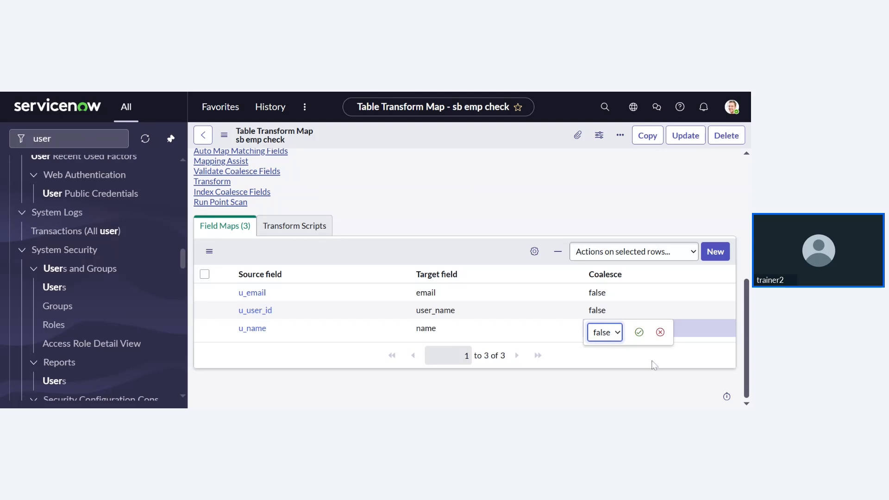
click(660, 332)
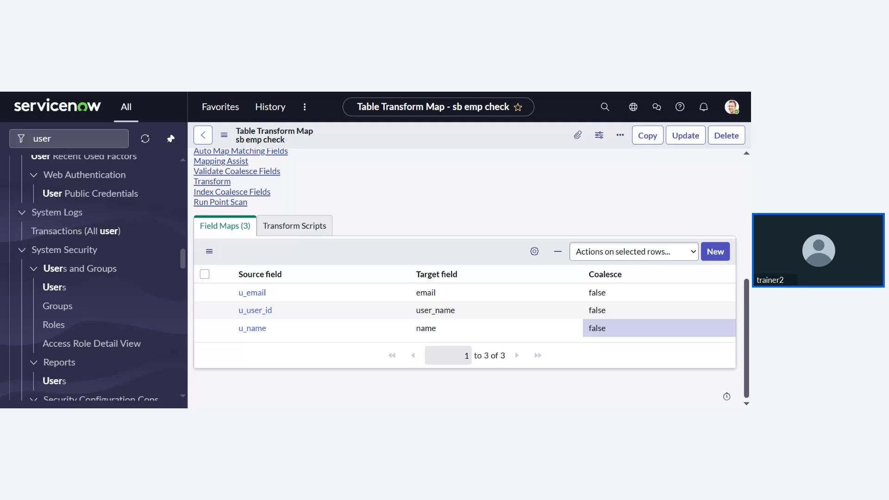
- Clear the Created on Today filter to show all 634 users, then start a new User record
key(ctrl+Tab)
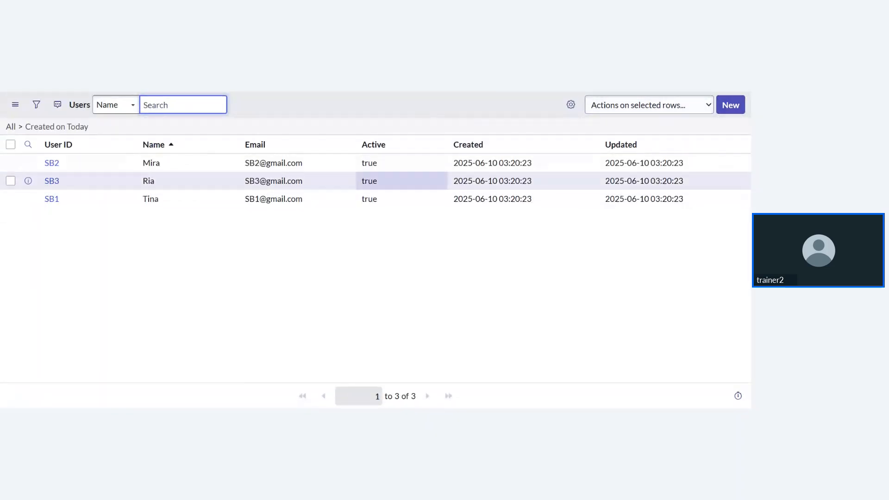
click(11, 127)
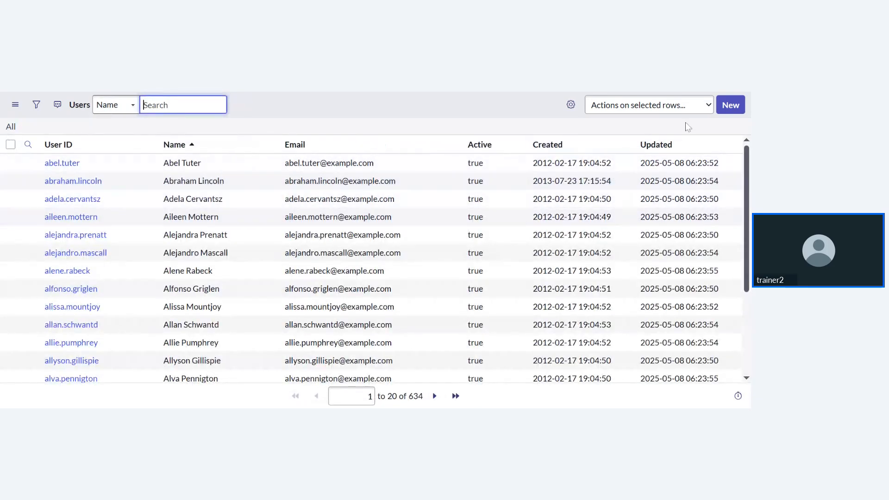
click(731, 105)
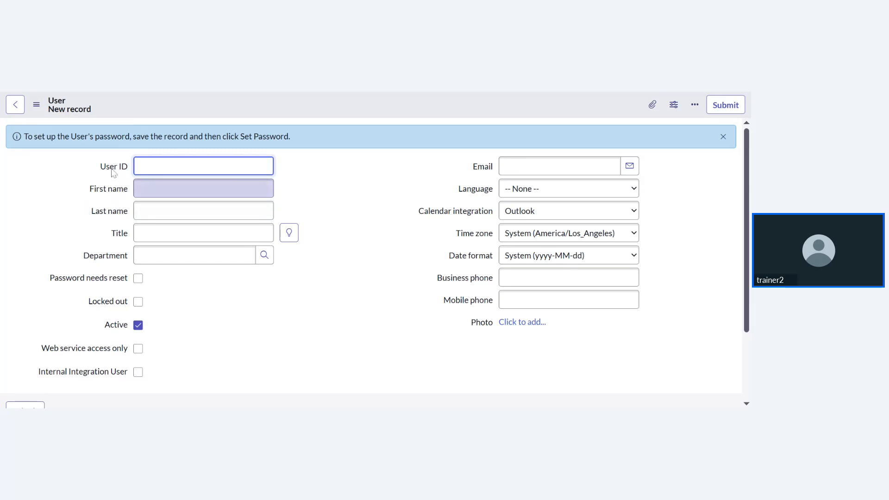
click(193, 92)
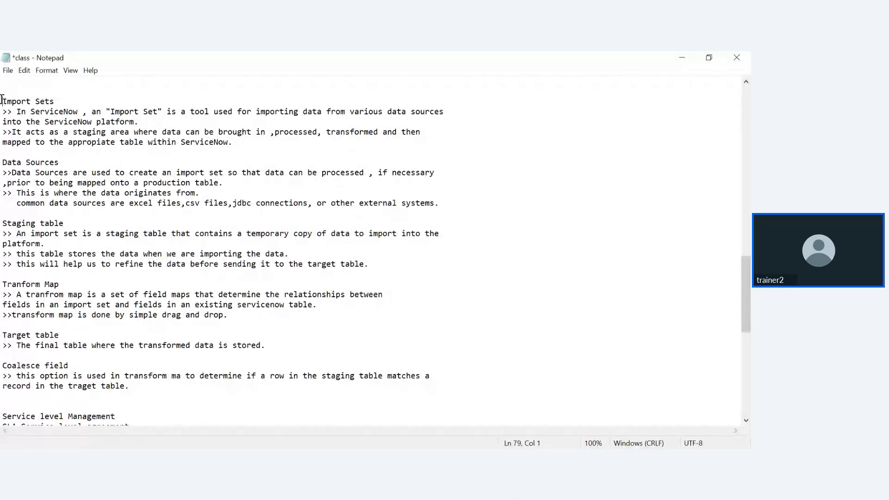
- Select the notes from 'Import Sets' through the Coalesce field note, then go back to ServiceNow
drag(2, 100, 155, 391)
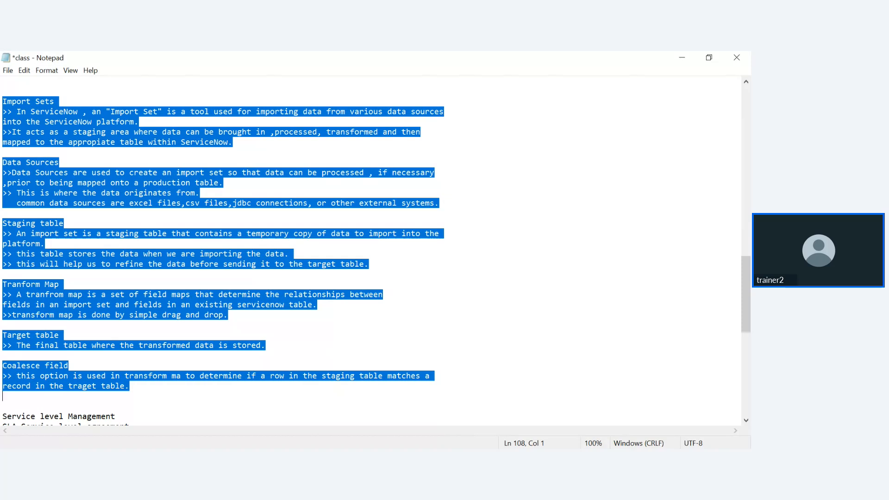
key(alt+Tab)
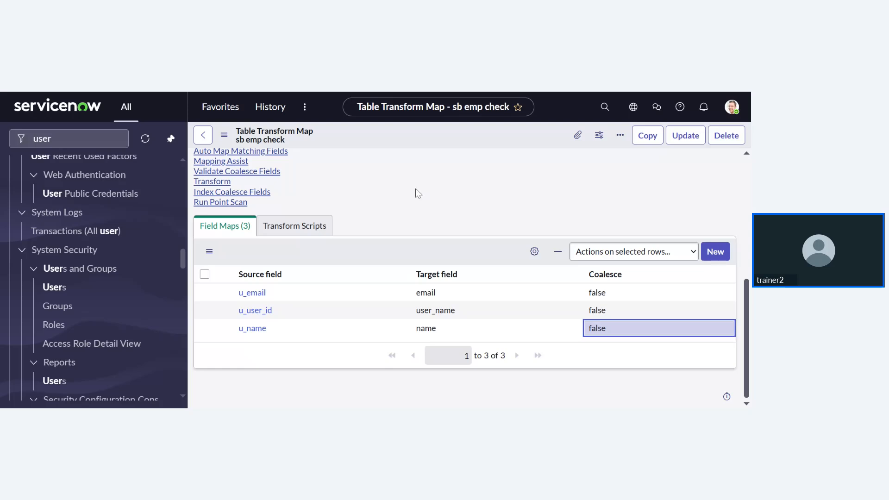
- Filter the Target table choices for 'sys', keeping User [sys_user] as the target
scroll(409, 210, up, 5)
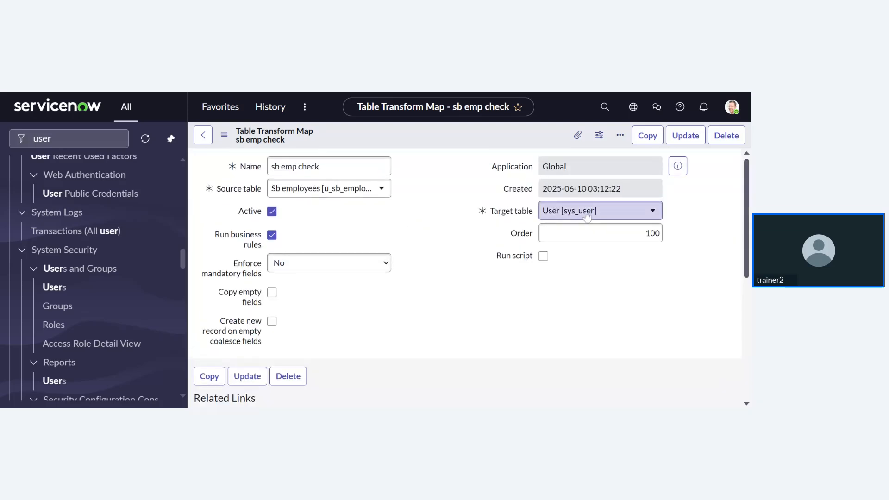
click(636, 214)
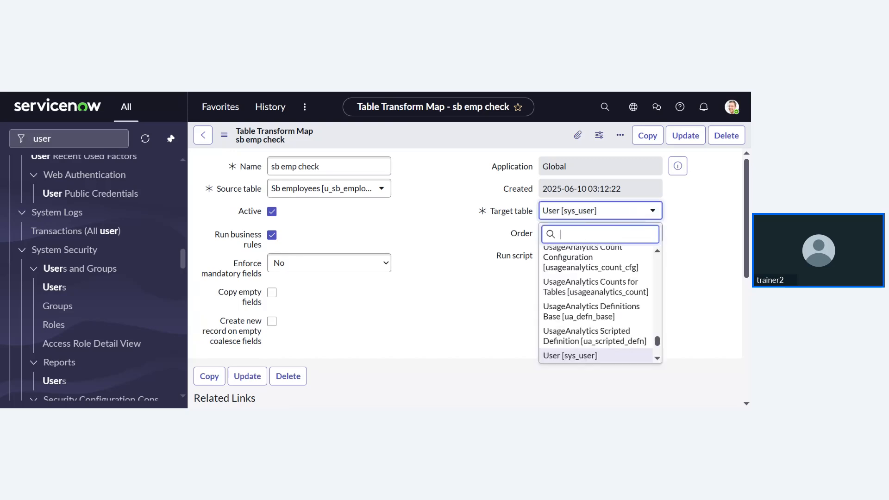
text(sys)
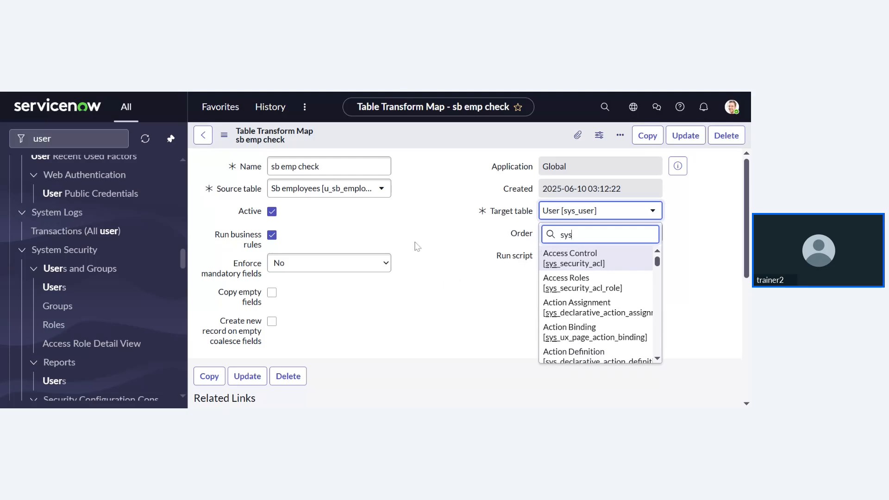
click(403, 92)
scroll(99, 266, up, 6)
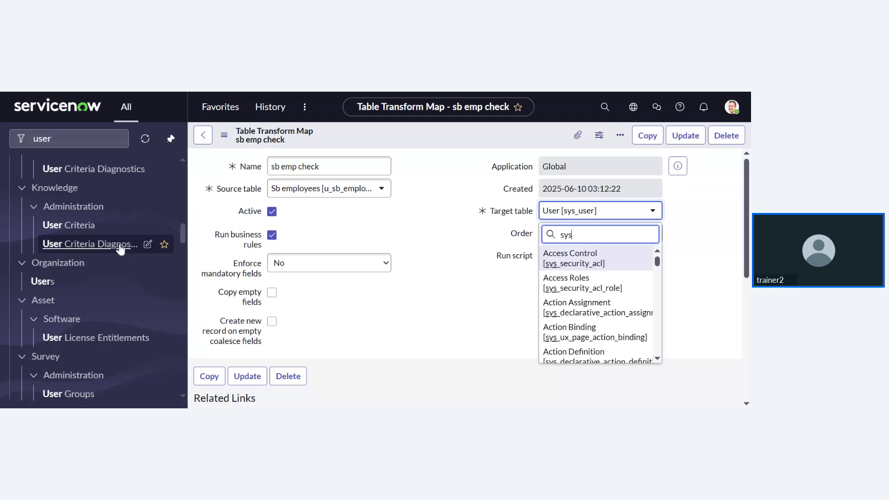
scroll(135, 207, down, 5)
double_click(43, 138)
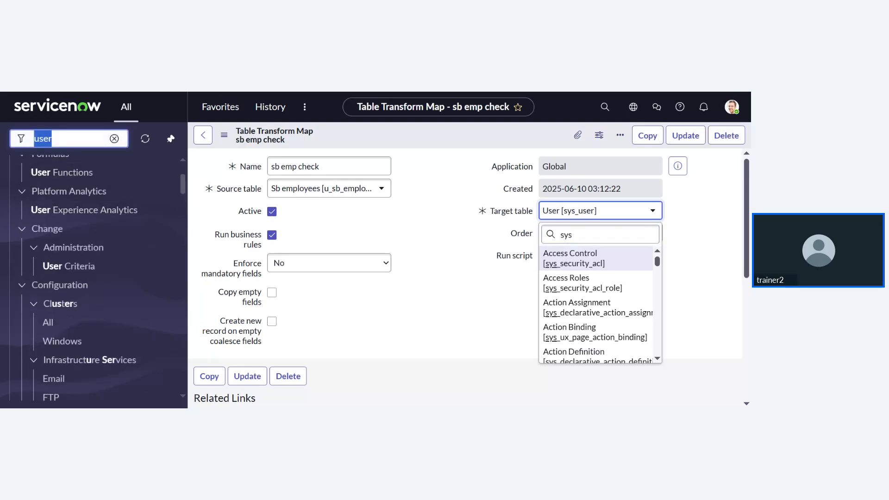
text(impo)
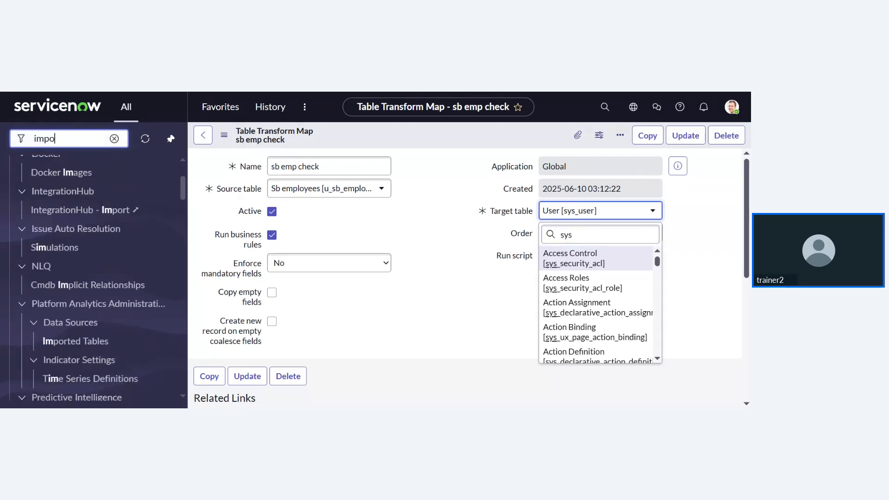
text(rt set)
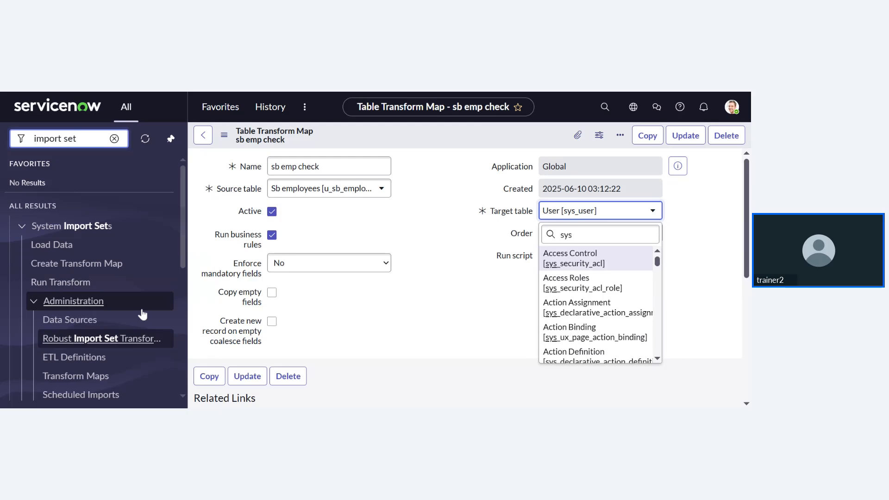
scroll(143, 315, down, 3)
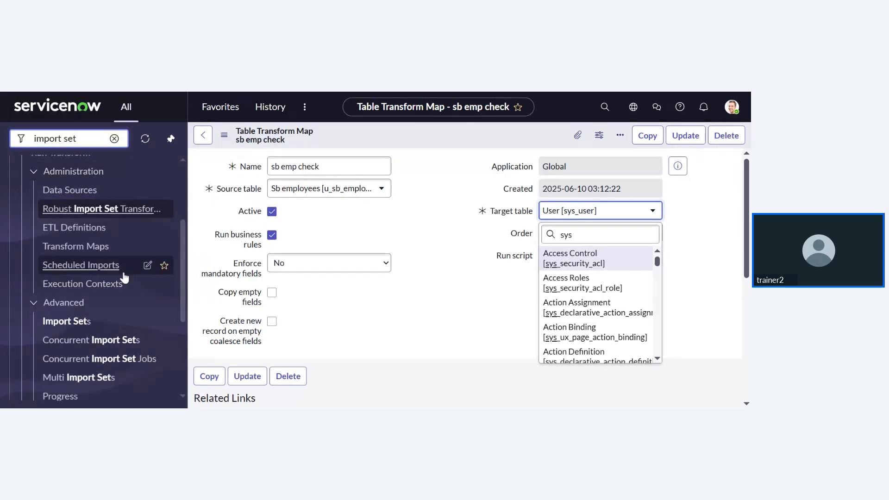
scroll(124, 278, up, 3)
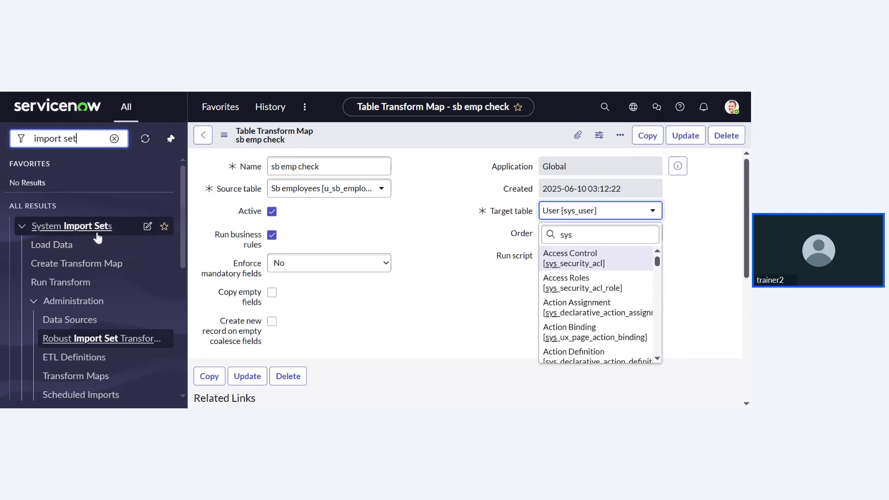
- Dismiss the Target table choices, leaving User [sys_user] as the target
click(325, 318)
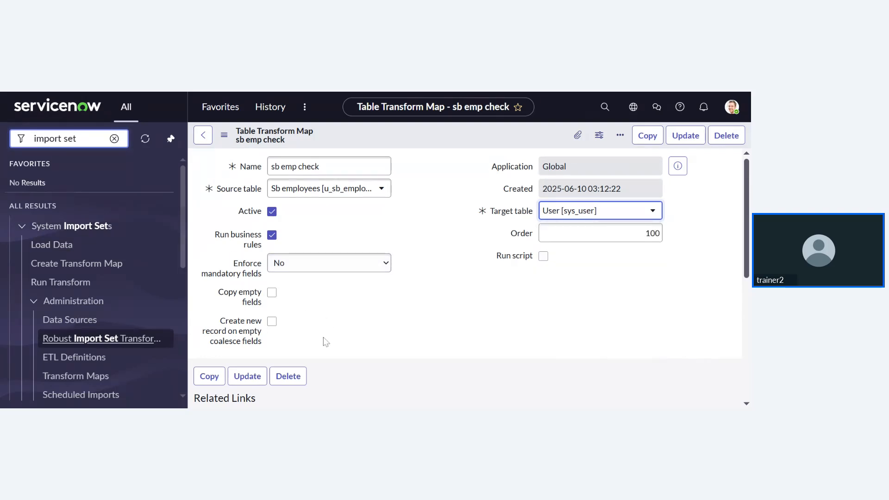
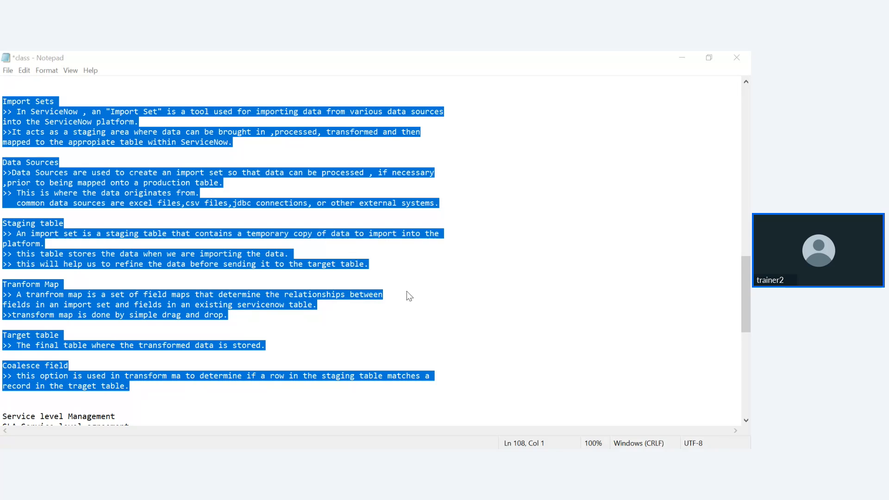
drag(410, 296, 356, 264)
drag(375, 241, 375, 235)
drag(374, 344, 374, 342)
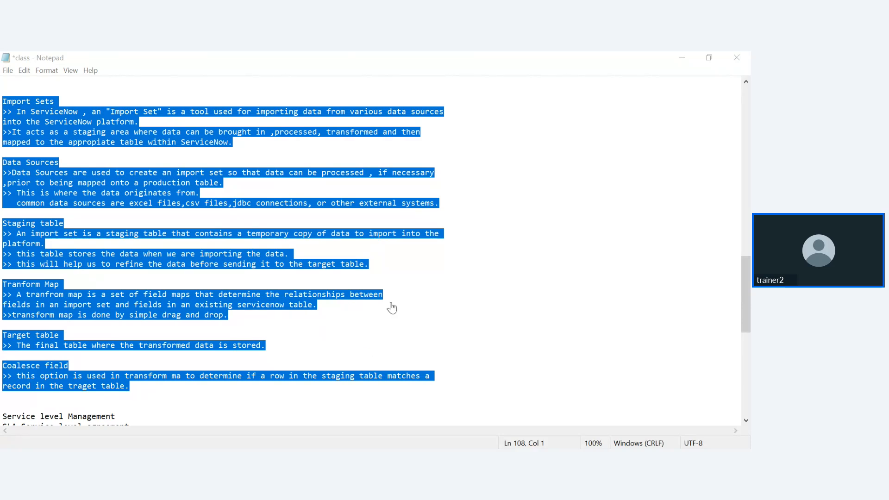